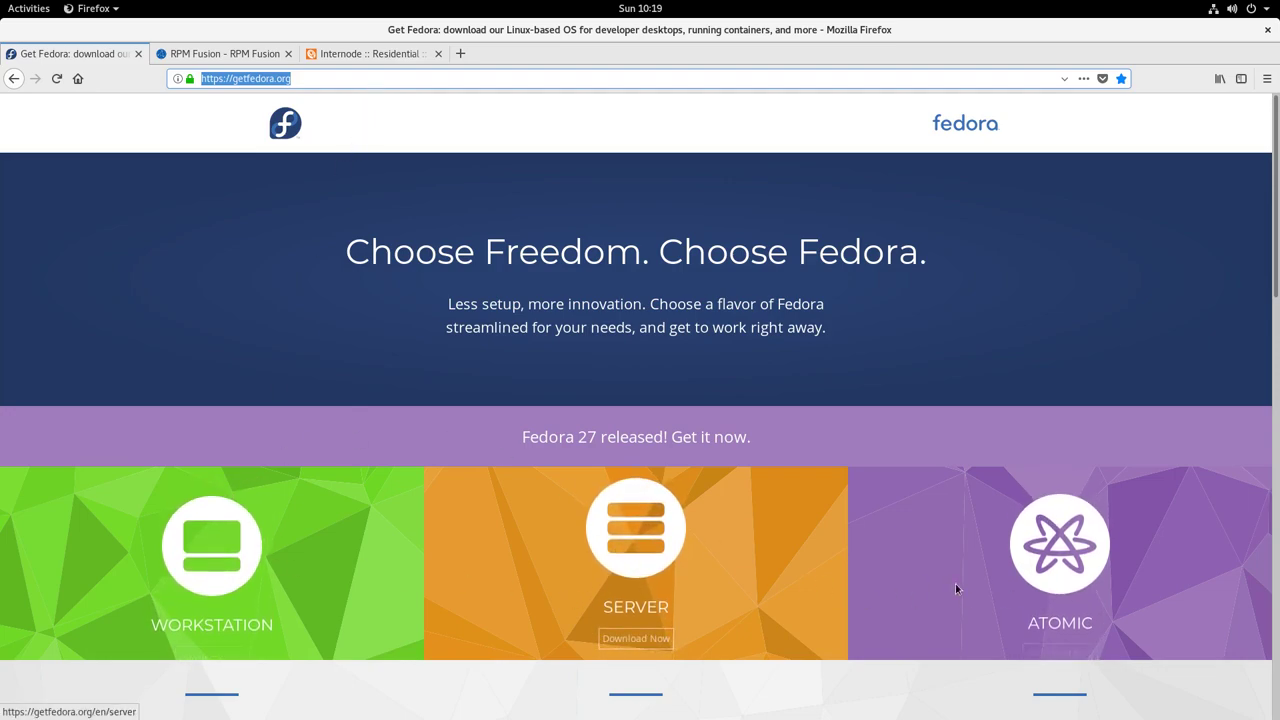
- View the Fedora 27 Workstation ISO listing on the Internode mirror, and look over the application dock in the Activities overview
left_click(393, 57)
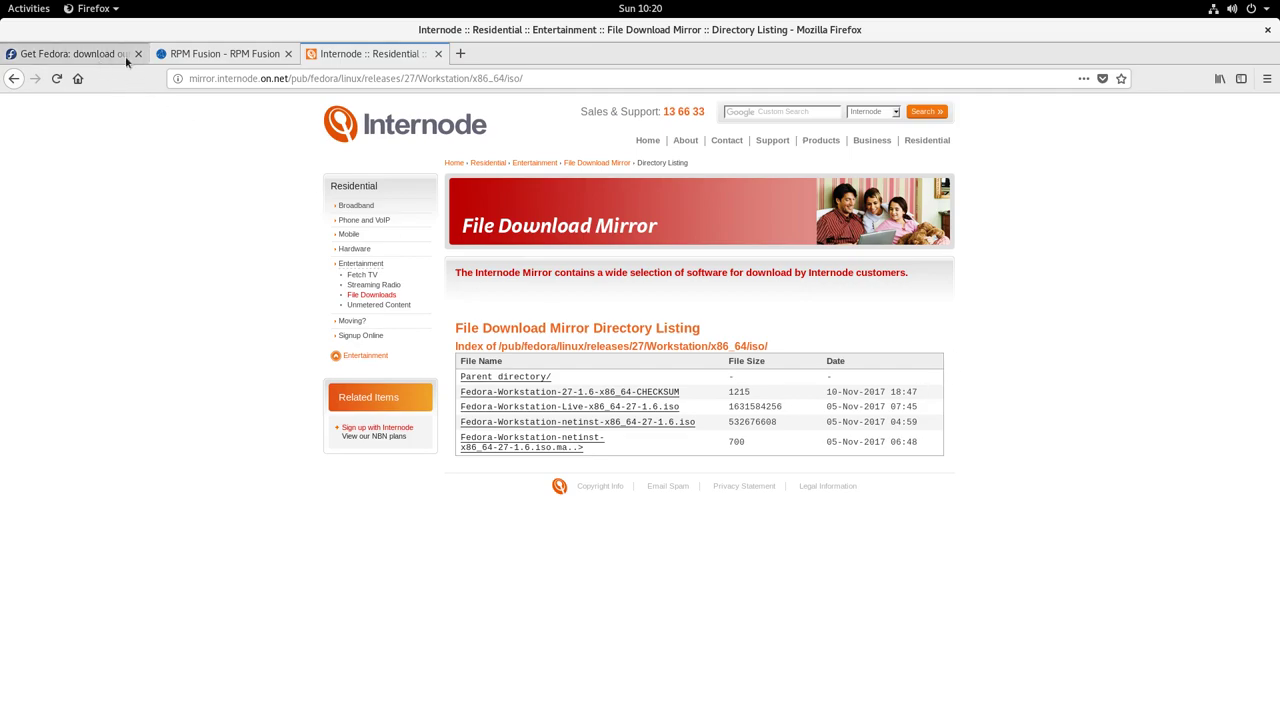
left_click(86, 53)
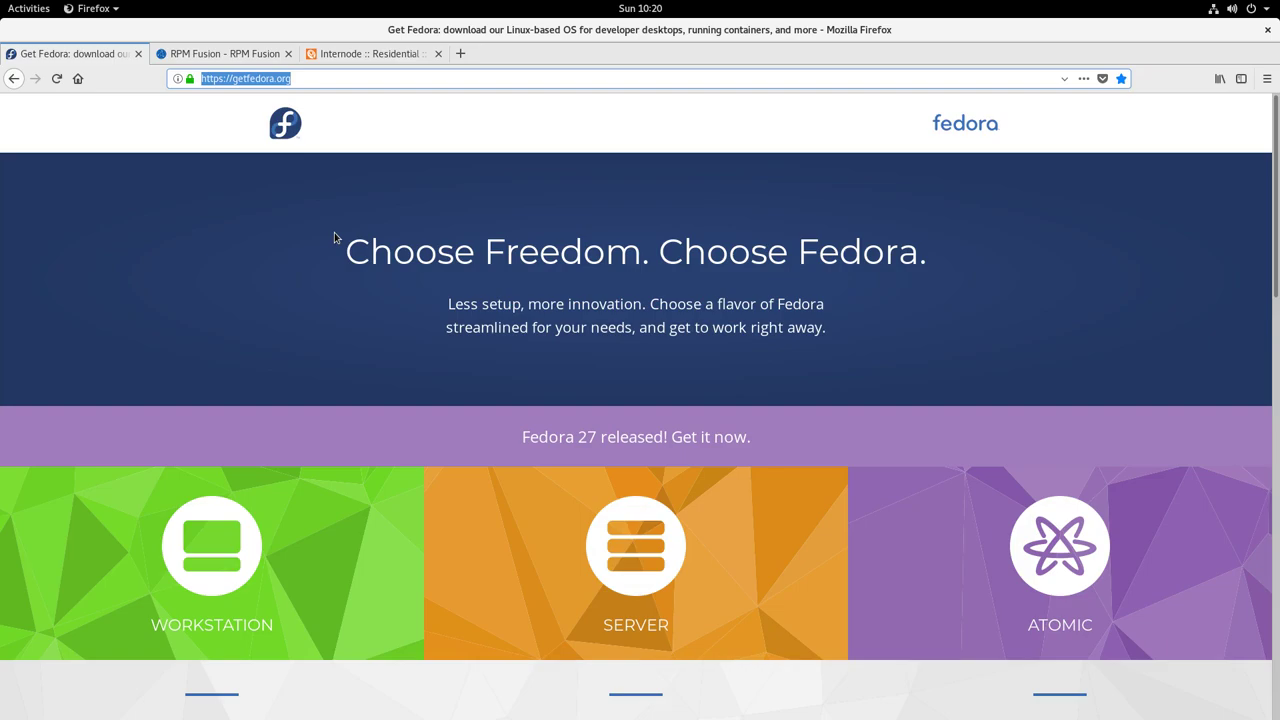
left_click(36, 6)
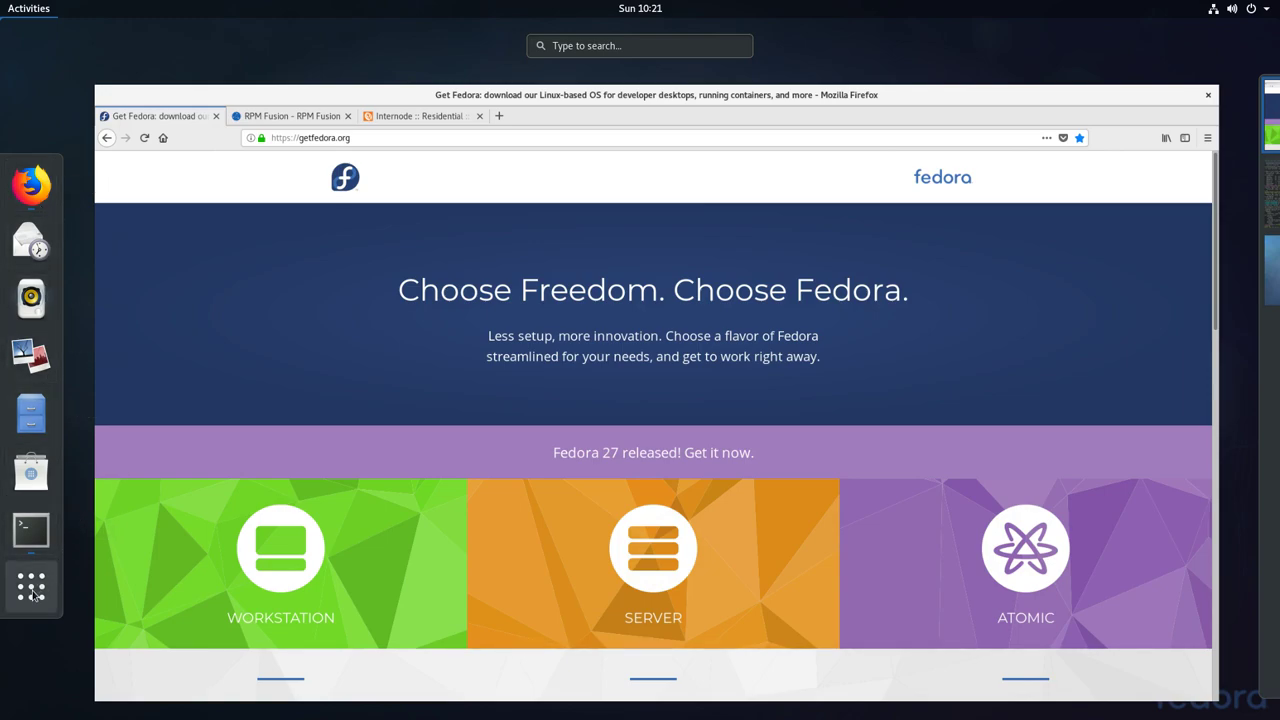
mouse_move(134, 689)
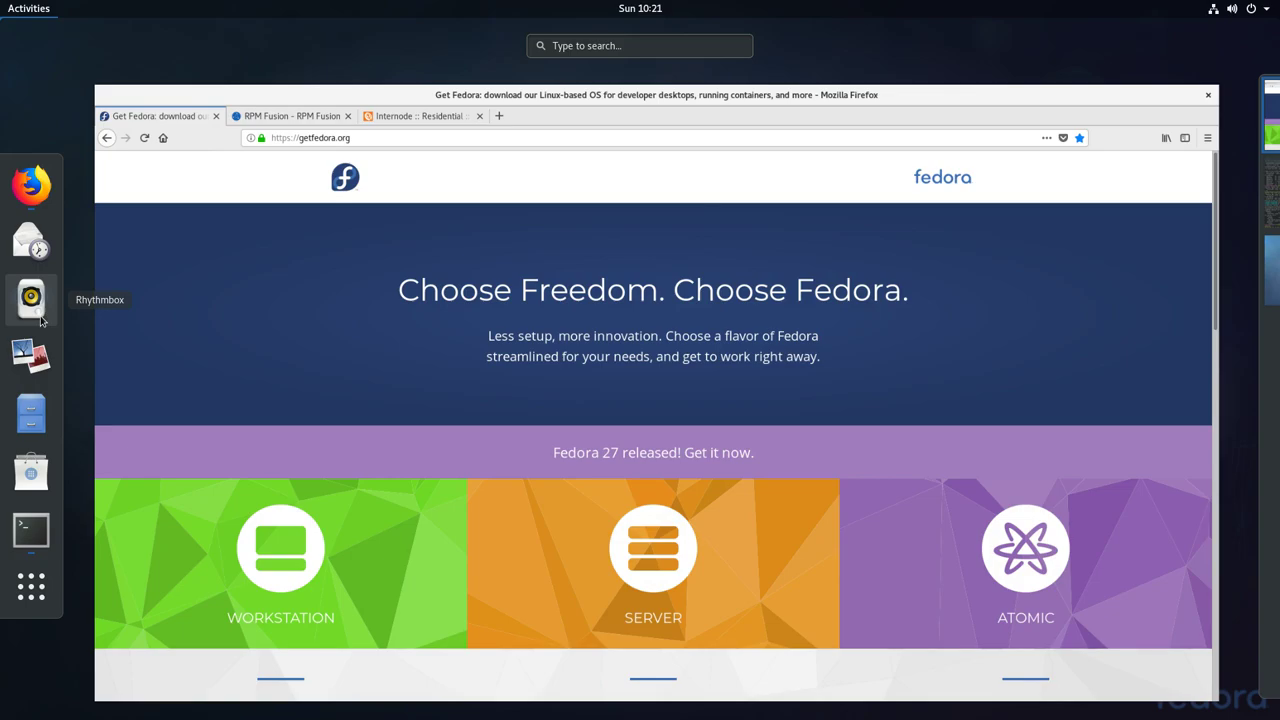
left_click(300, 230)
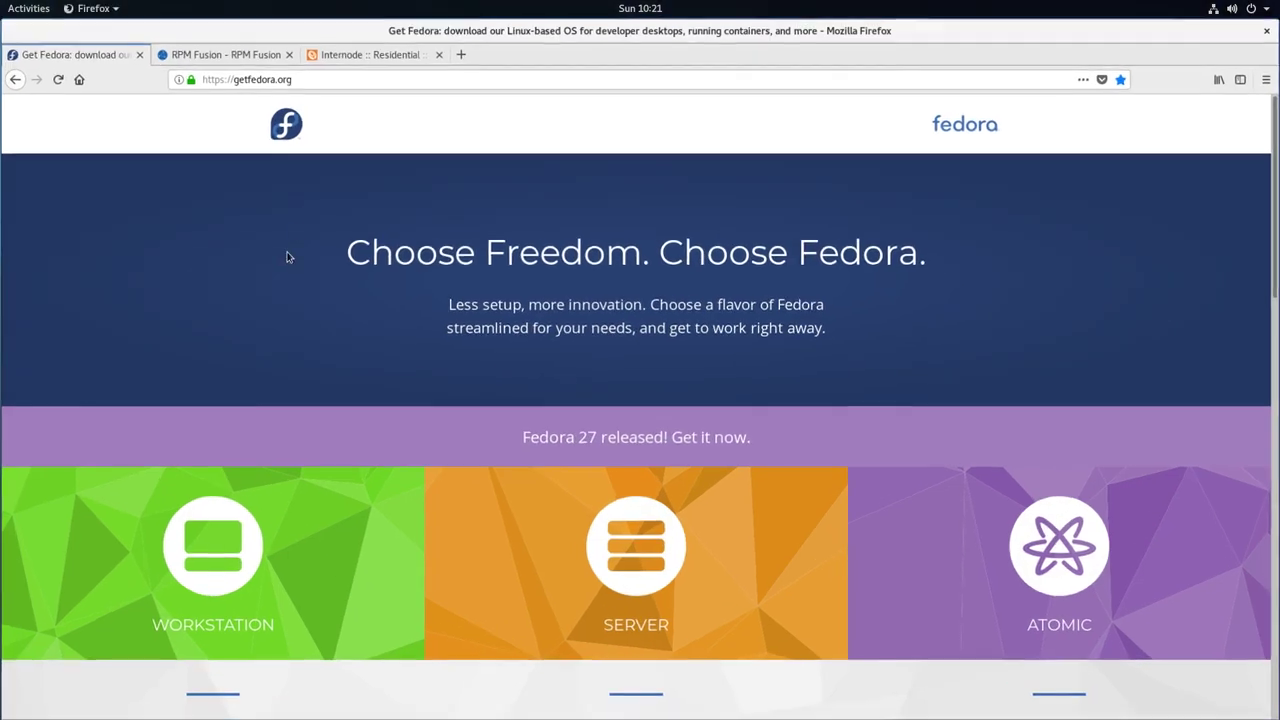
key("ctrl+l")
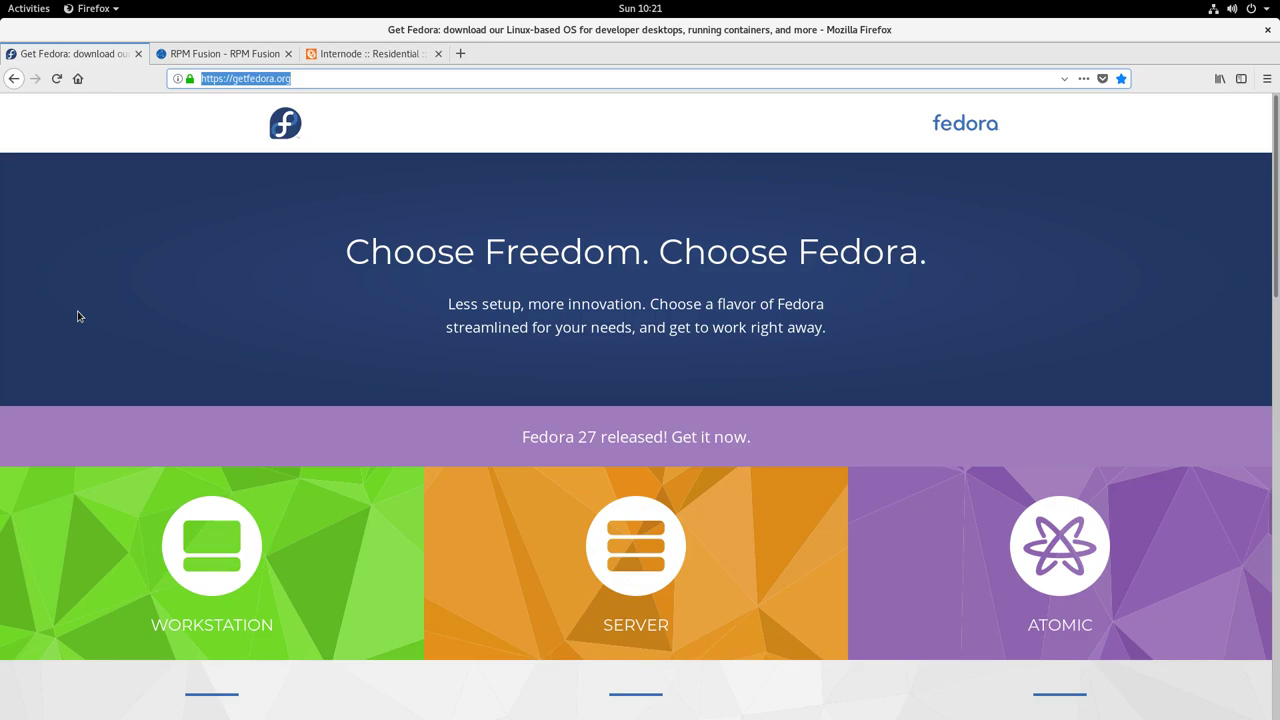
- Open the RPM Fusion instructions for enabling the free and nonfree repositories
left_click(212, 53)
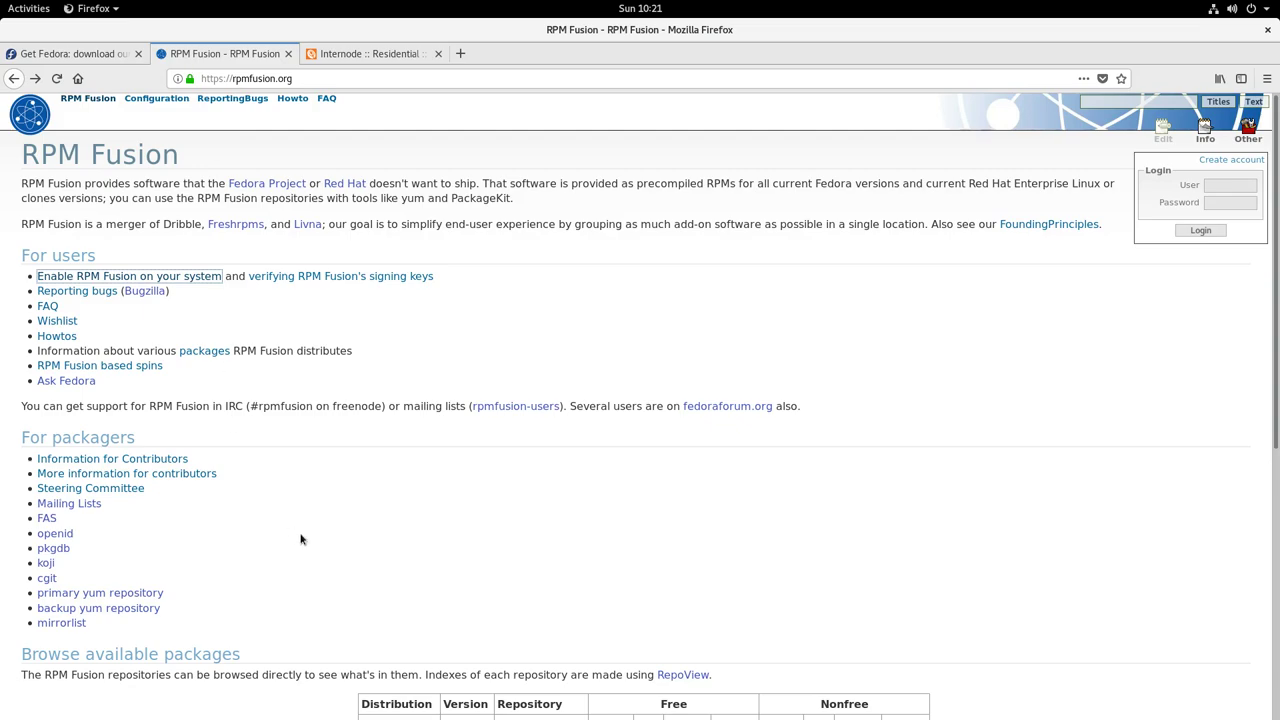
left_click(193, 278)
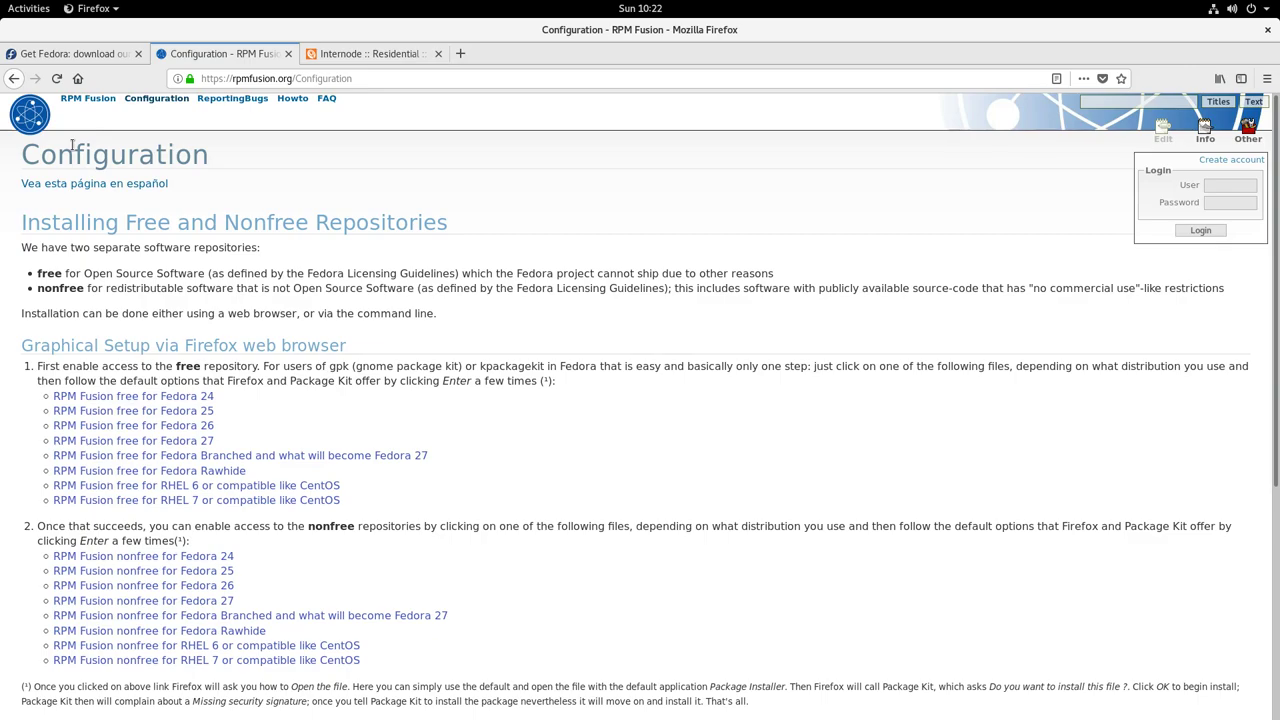
- Open two Files windows showing the Home folder and tile them side by side across the screen
left_click(43, 12)
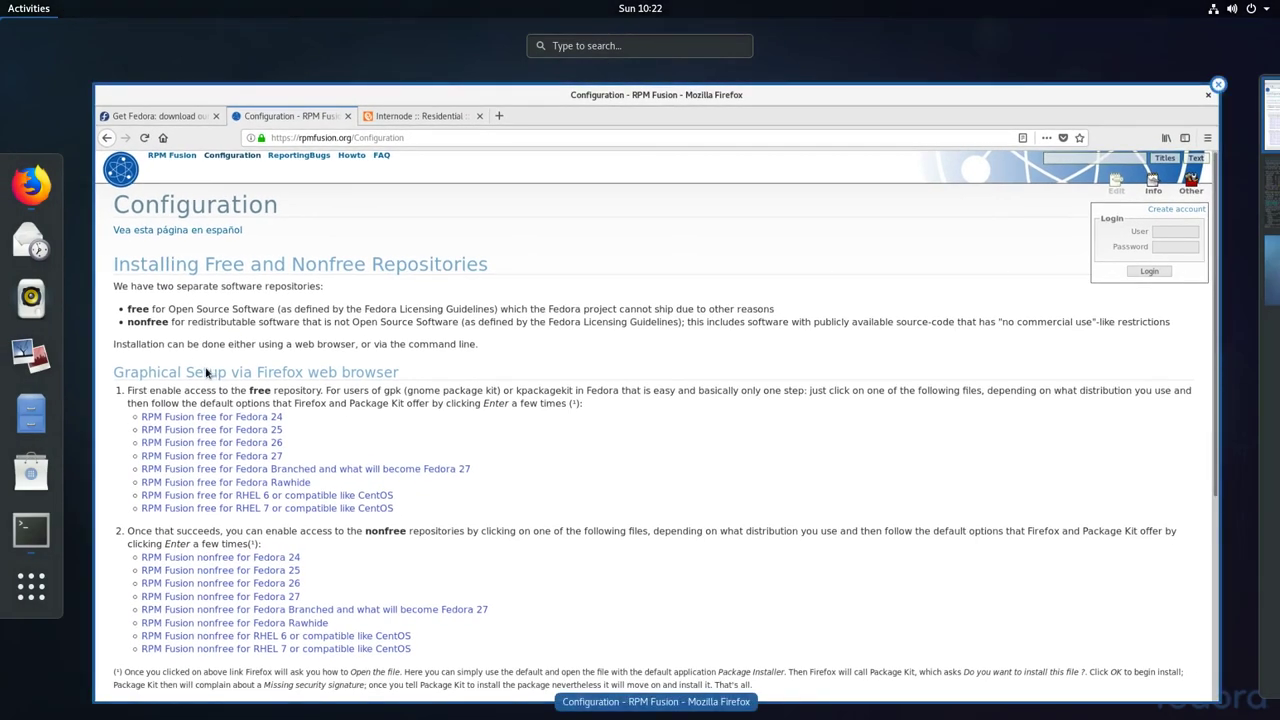
left_click(31, 414)
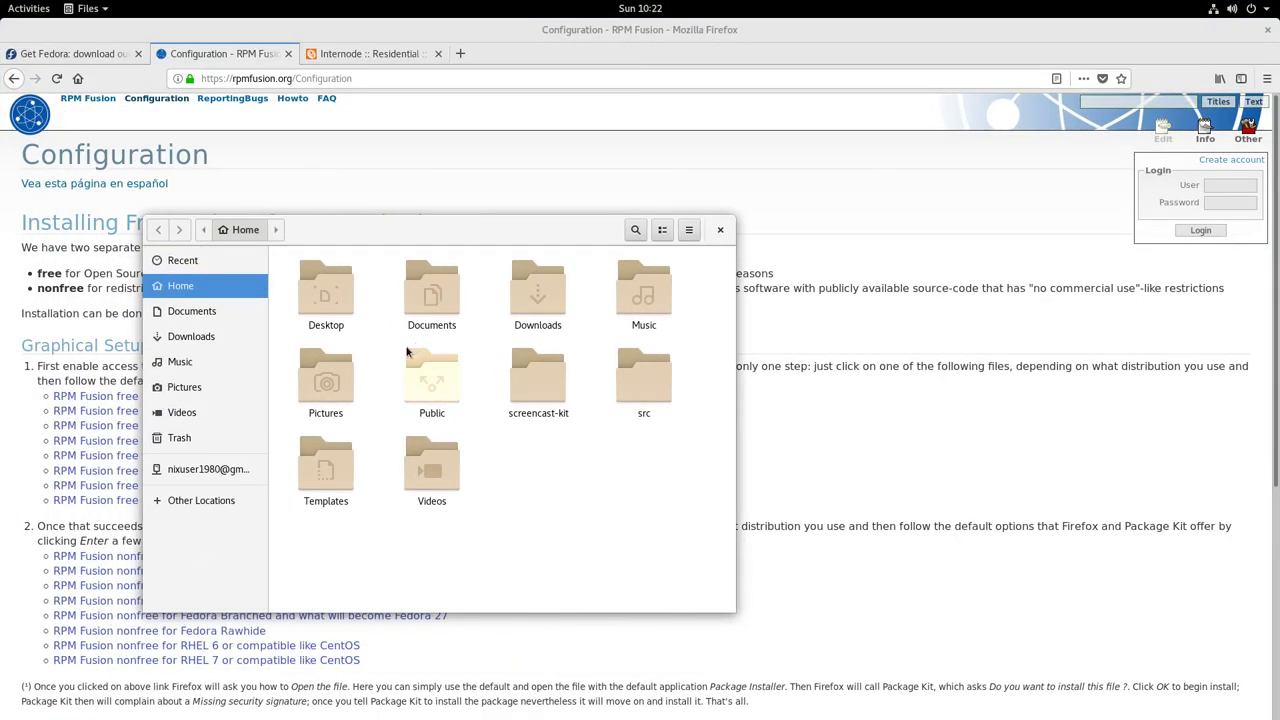
double_click(425, 230)
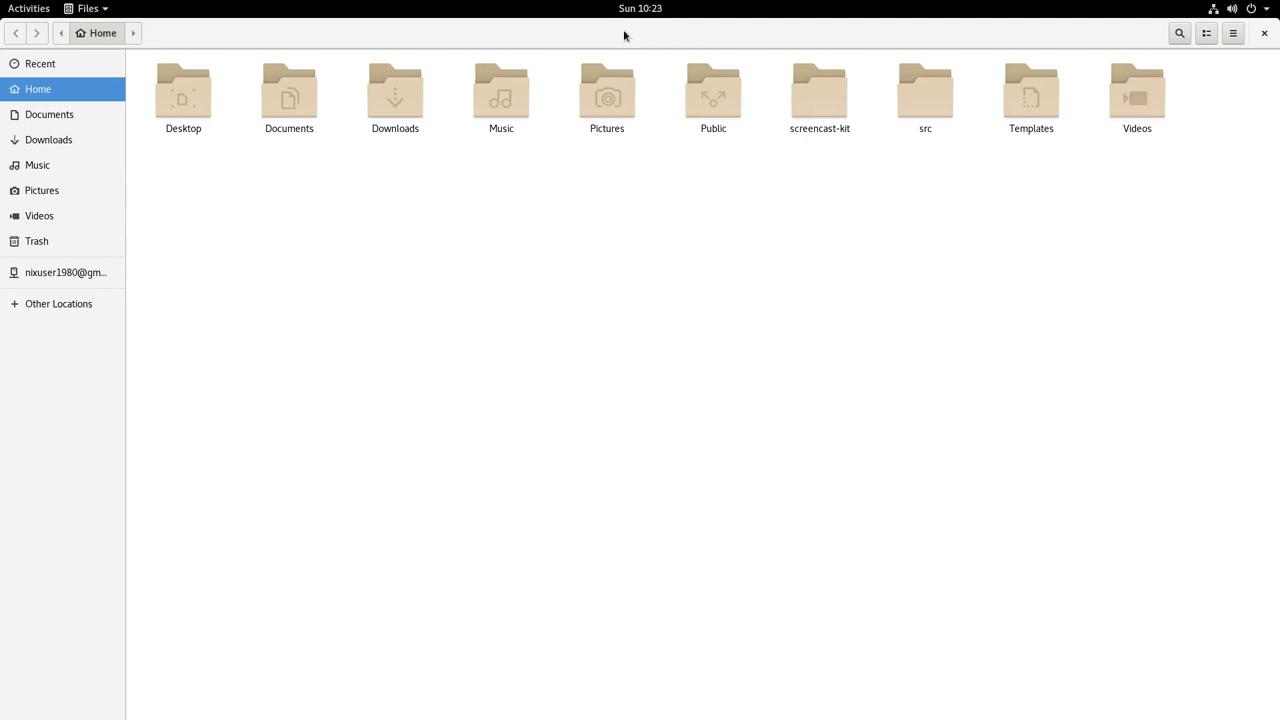
left_click_drag(624, 36, 8, 340)
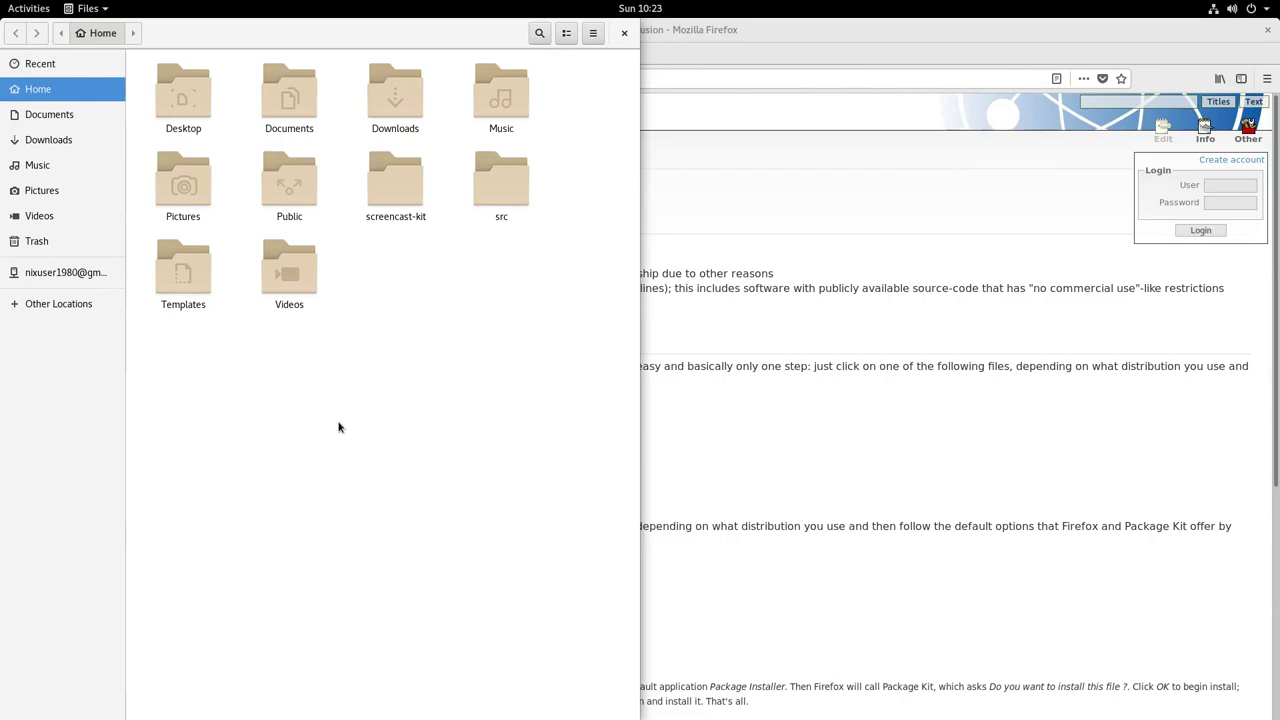
key("ctrl+n")
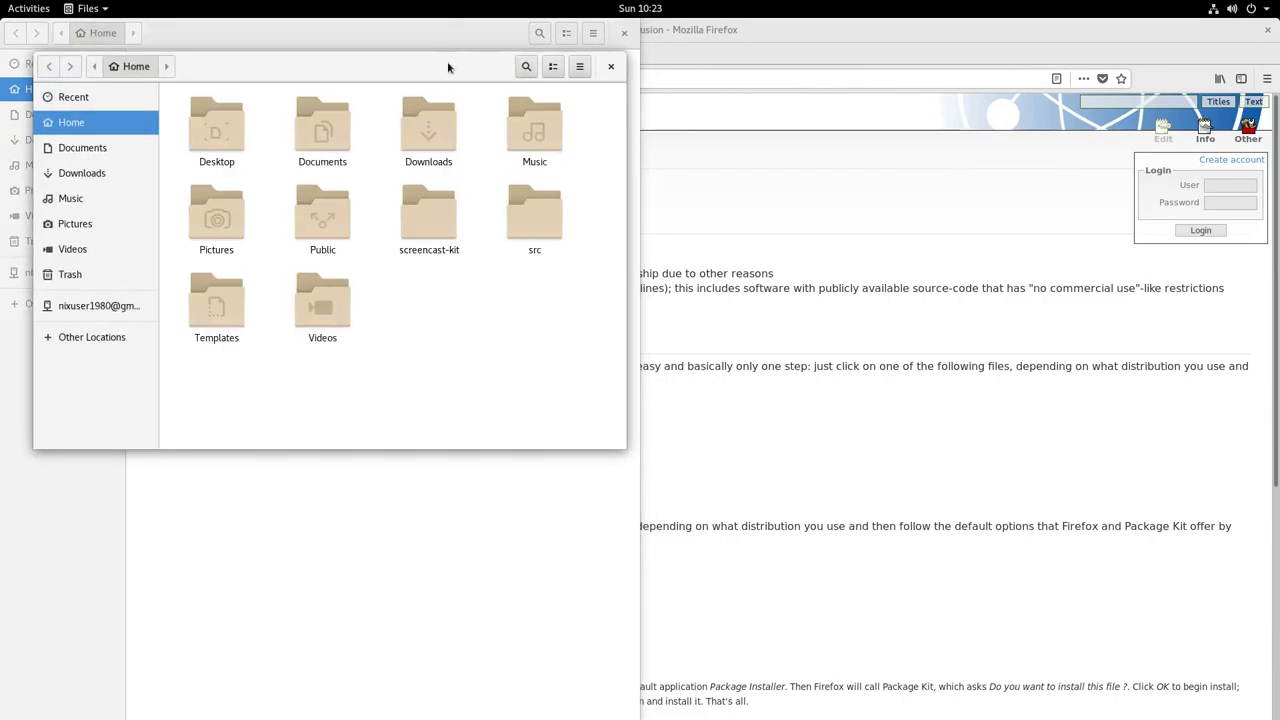
left_click_drag(449, 63, 1276, 292)
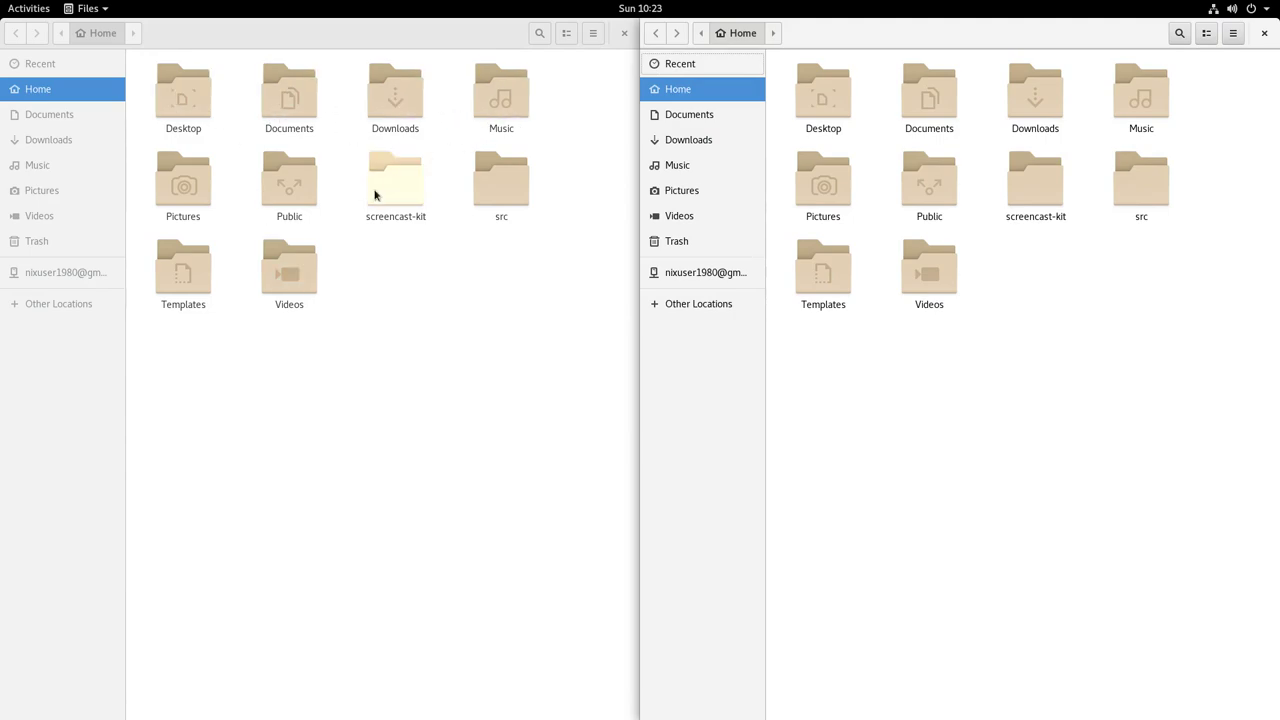
- Copy RC_JET.mp3 from the Videos folder in one Files window into the Home folder in the other
left_click(298, 289)
double_click(298, 289)
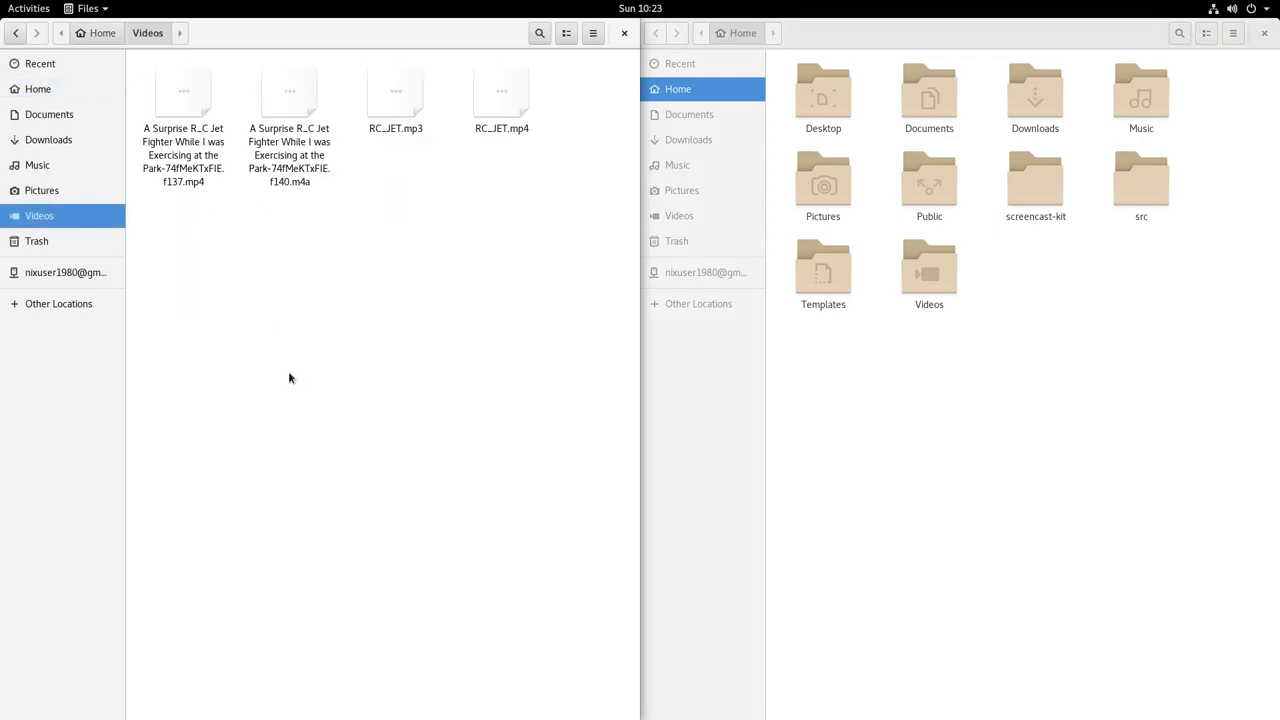
right_click(405, 108)
left_click(430, 174)
left_click(1094, 289)
right_click(1094, 289)
left_click(1116, 319)
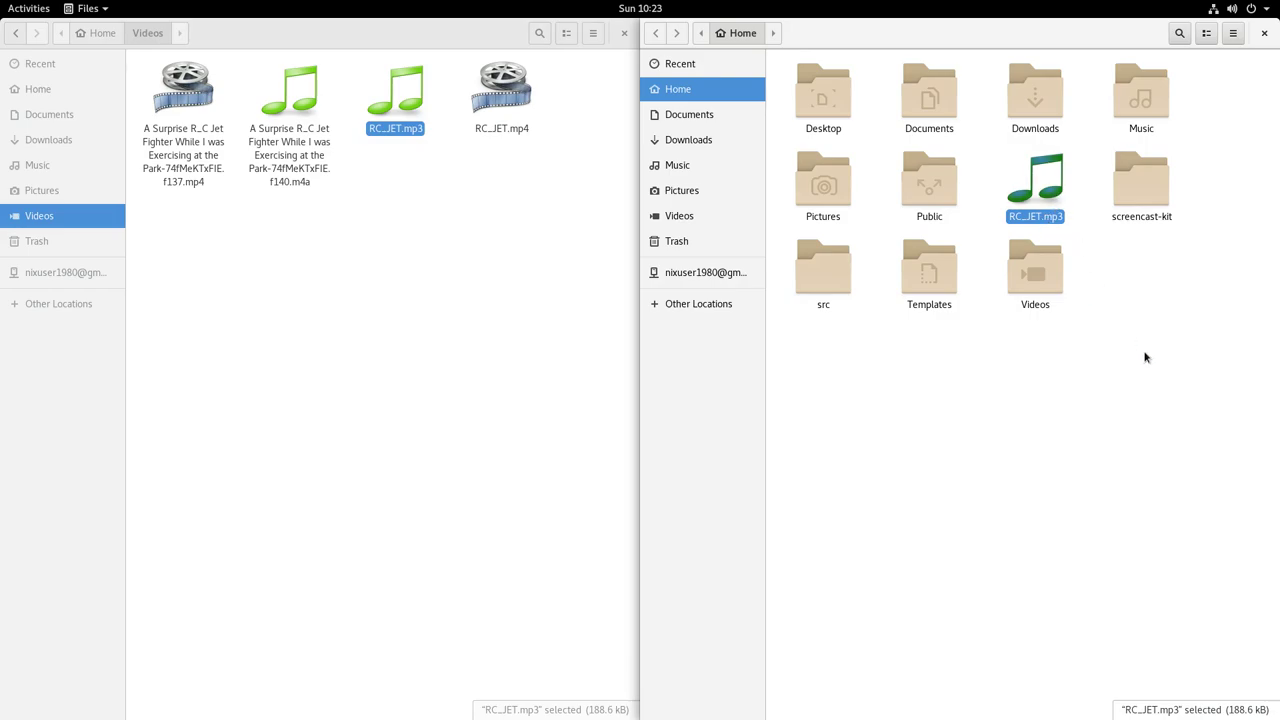
- Delete the copied RC_JET.mp3 from the Home folder
left_click(1154, 398)
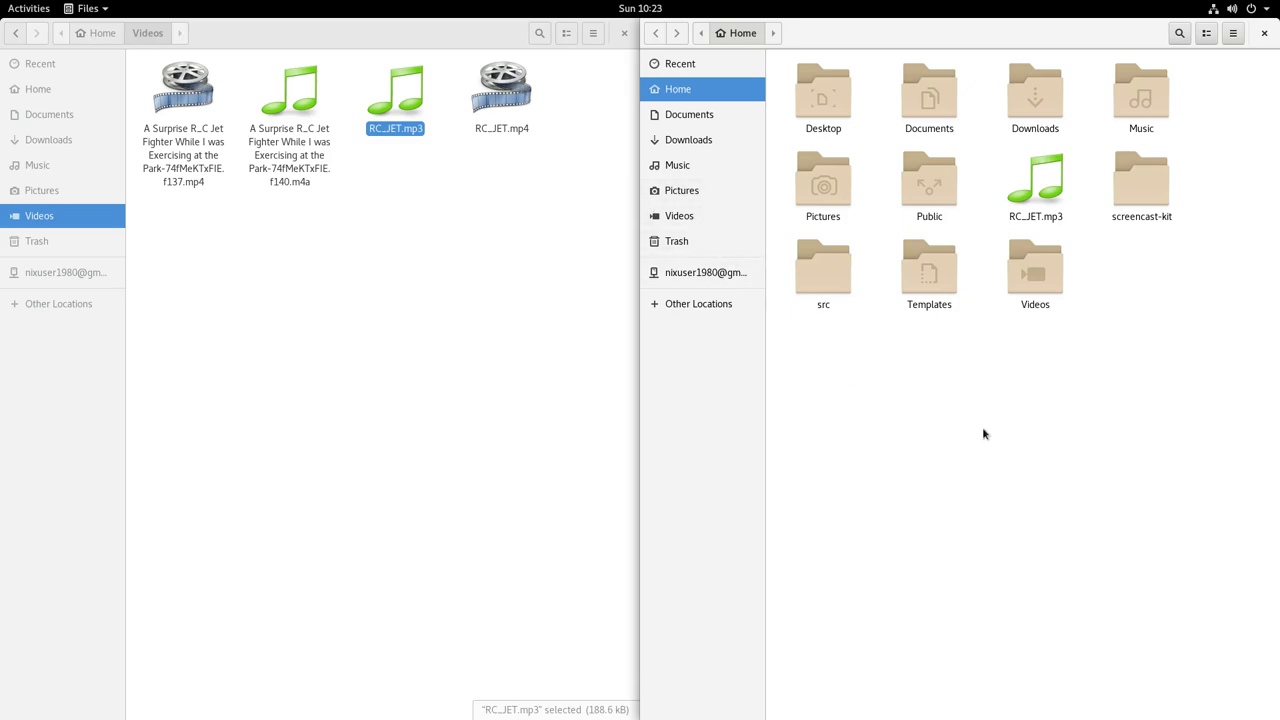
left_click(1037, 182)
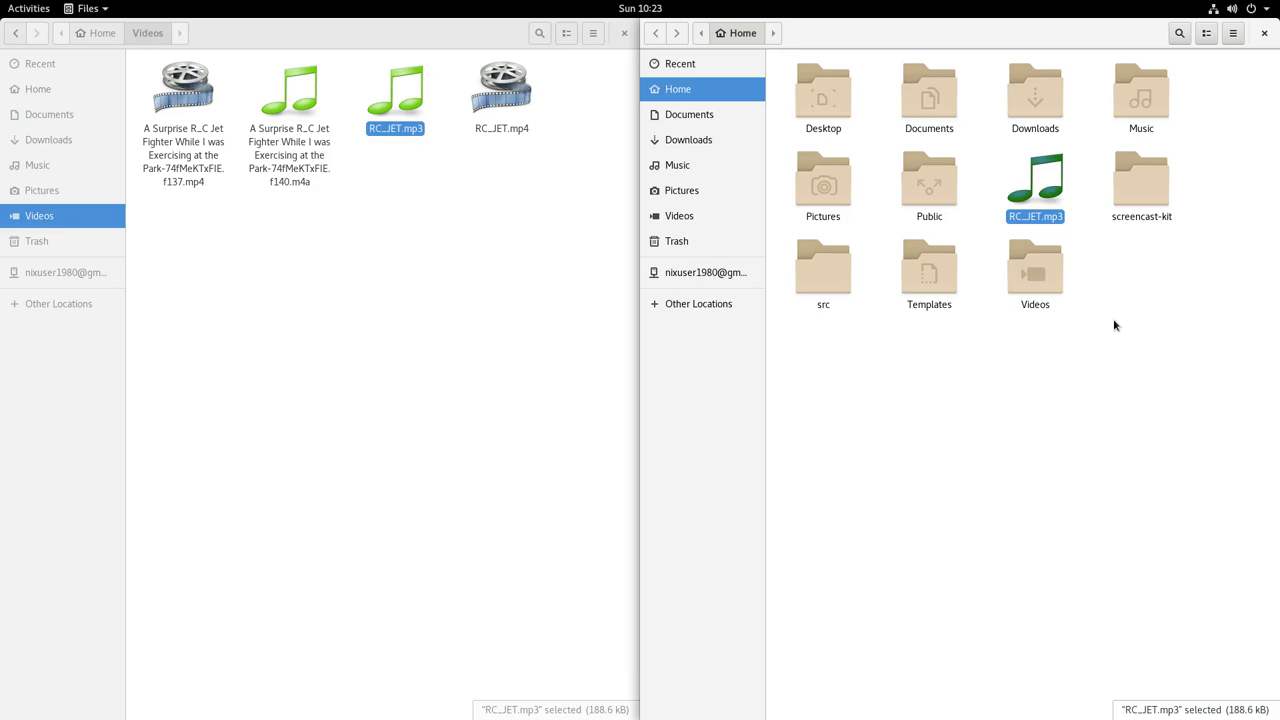
key("Delete")
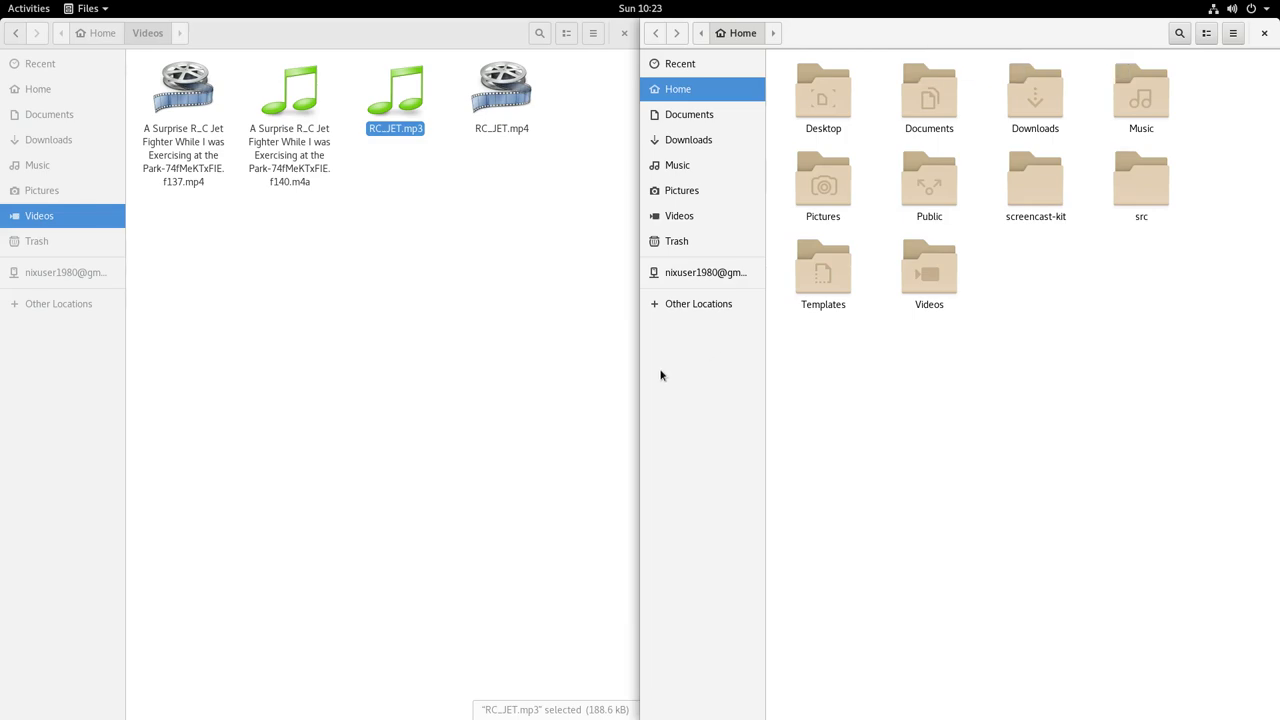
- Close both Files windows to return to the RPM Fusion page
left_click(530, 408)
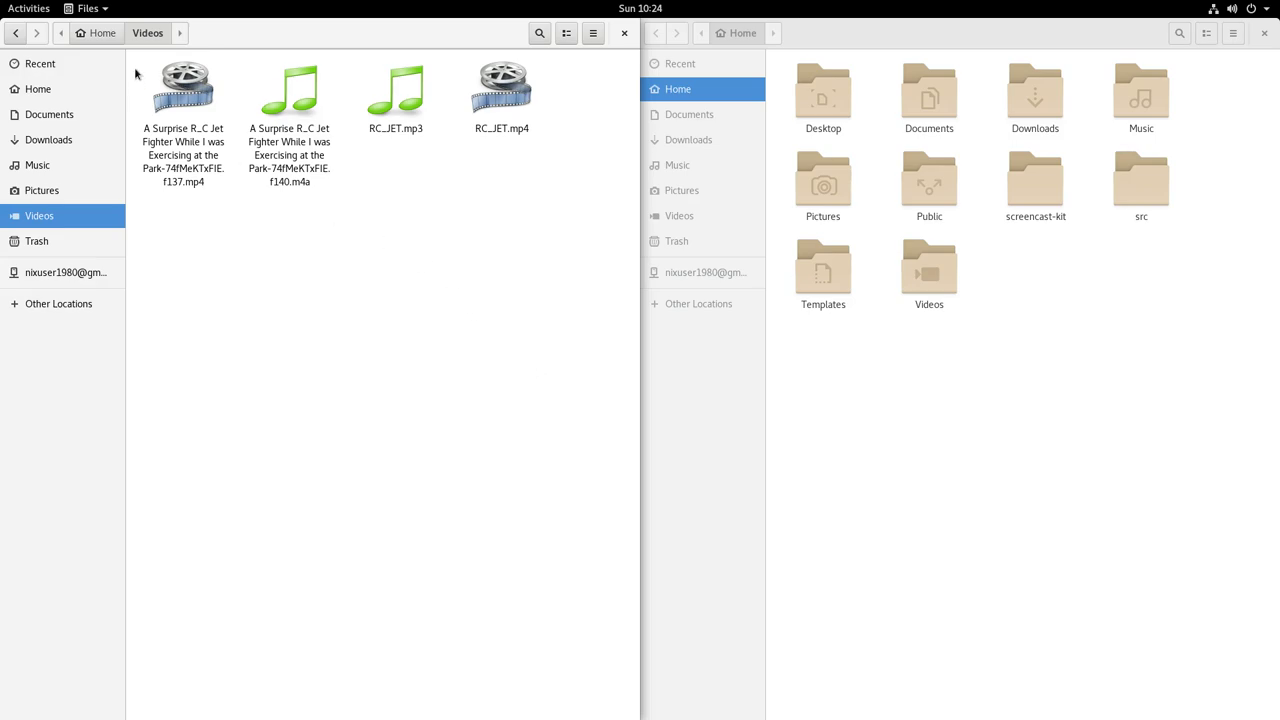
left_click(625, 33)
left_click(1265, 31)
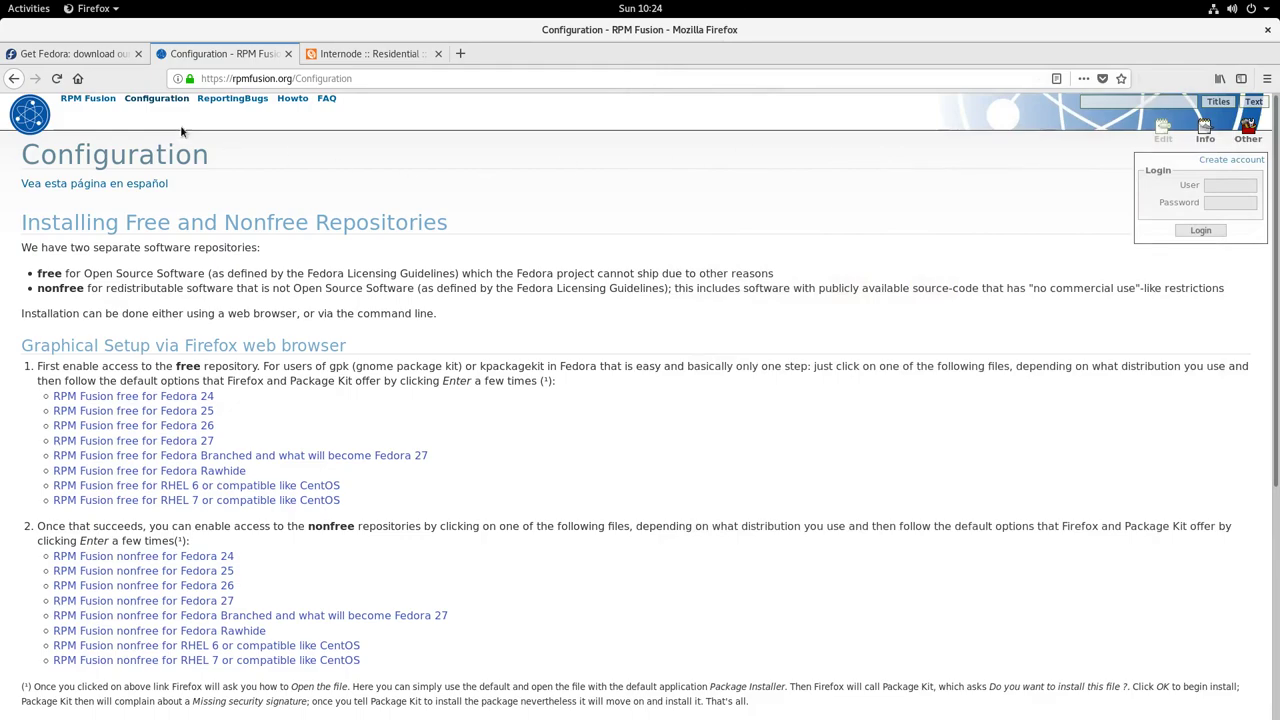
- Open the Software application, maximize it and browse its featured, recent and recommended applications
left_click(28, 8)
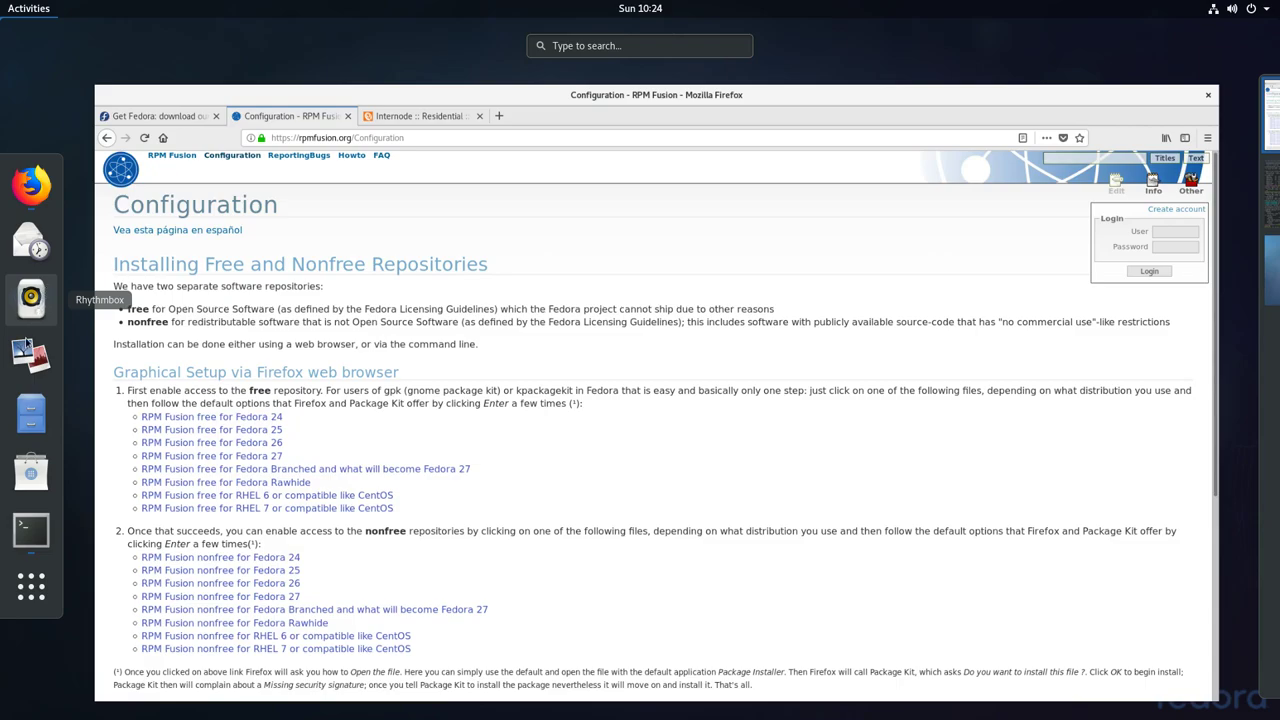
left_click(30, 471)
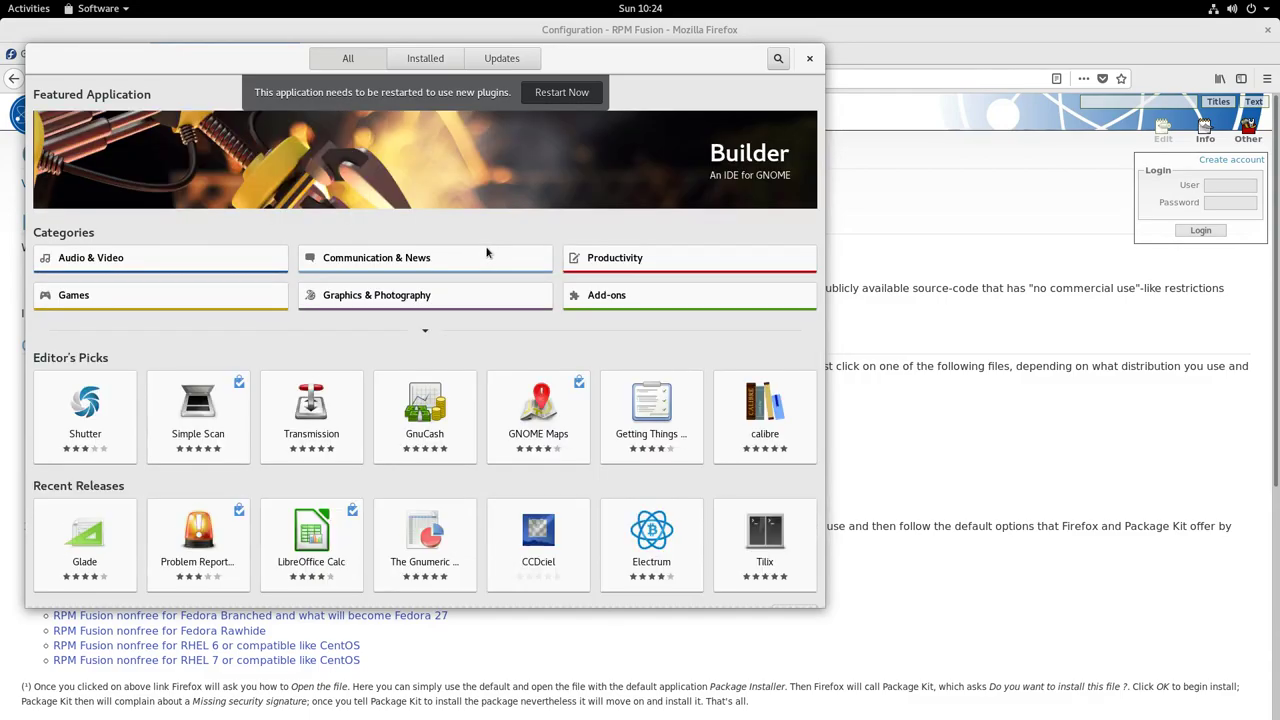
double_click(715, 57)
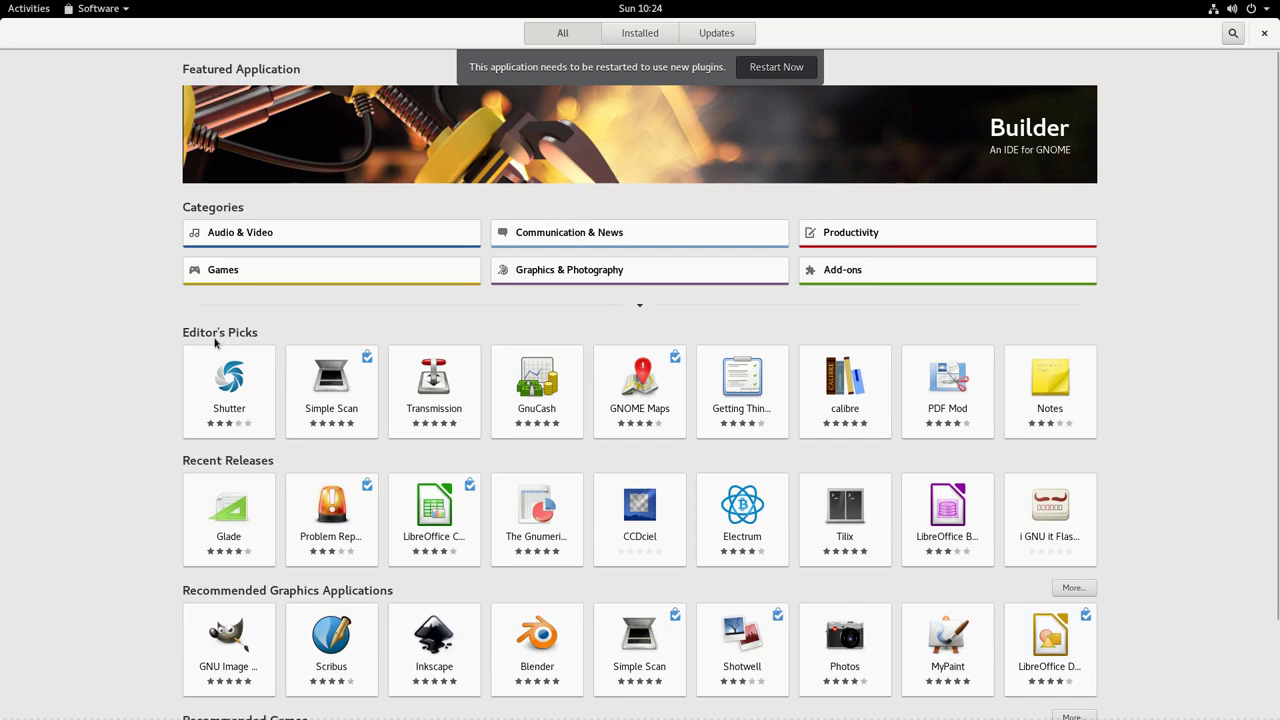
scroll(215, 344, "down", 2)
scroll(213, 345, "up", 2)
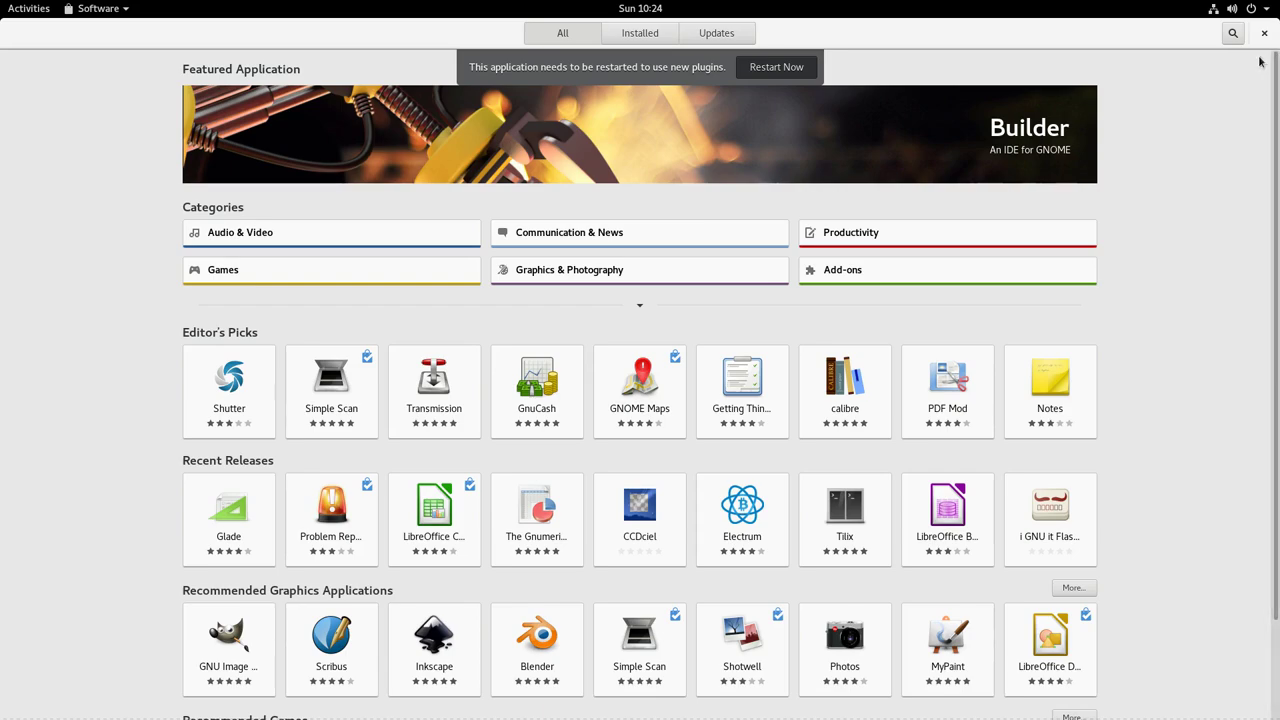
- Search the Software catalogue for "pv", clear the search and close the application
left_click(1233, 33)
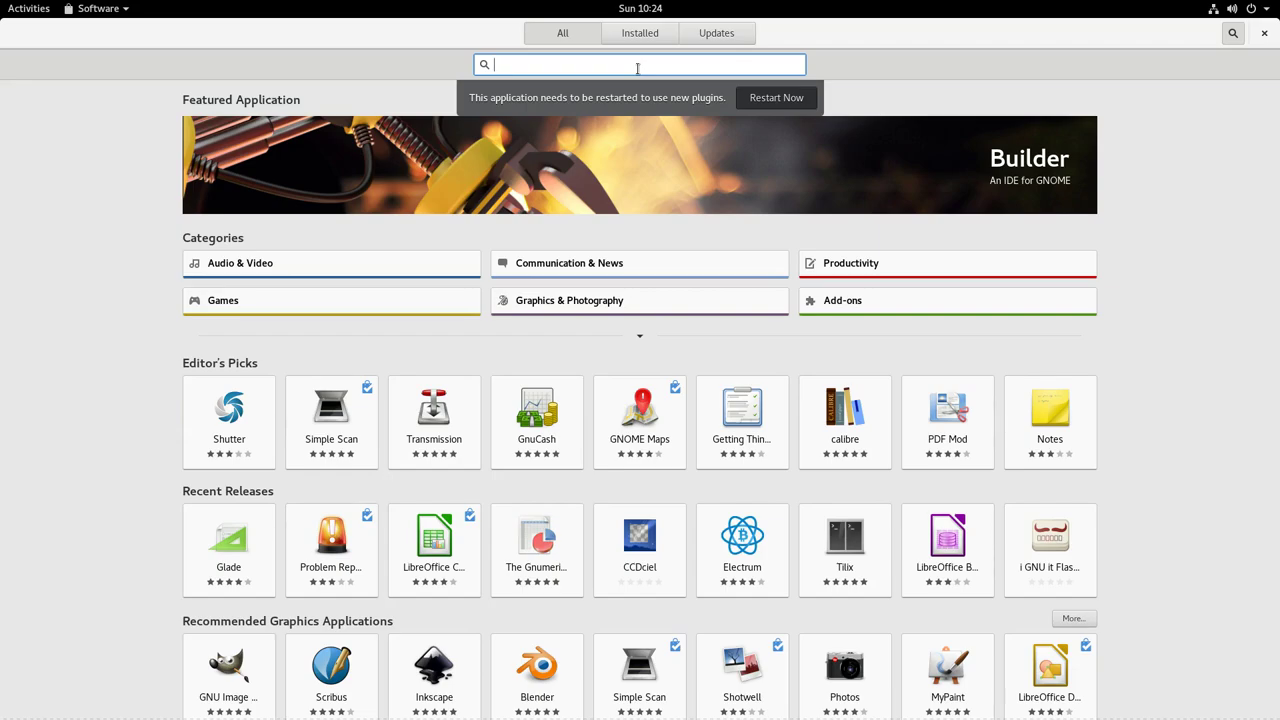
type("pv")
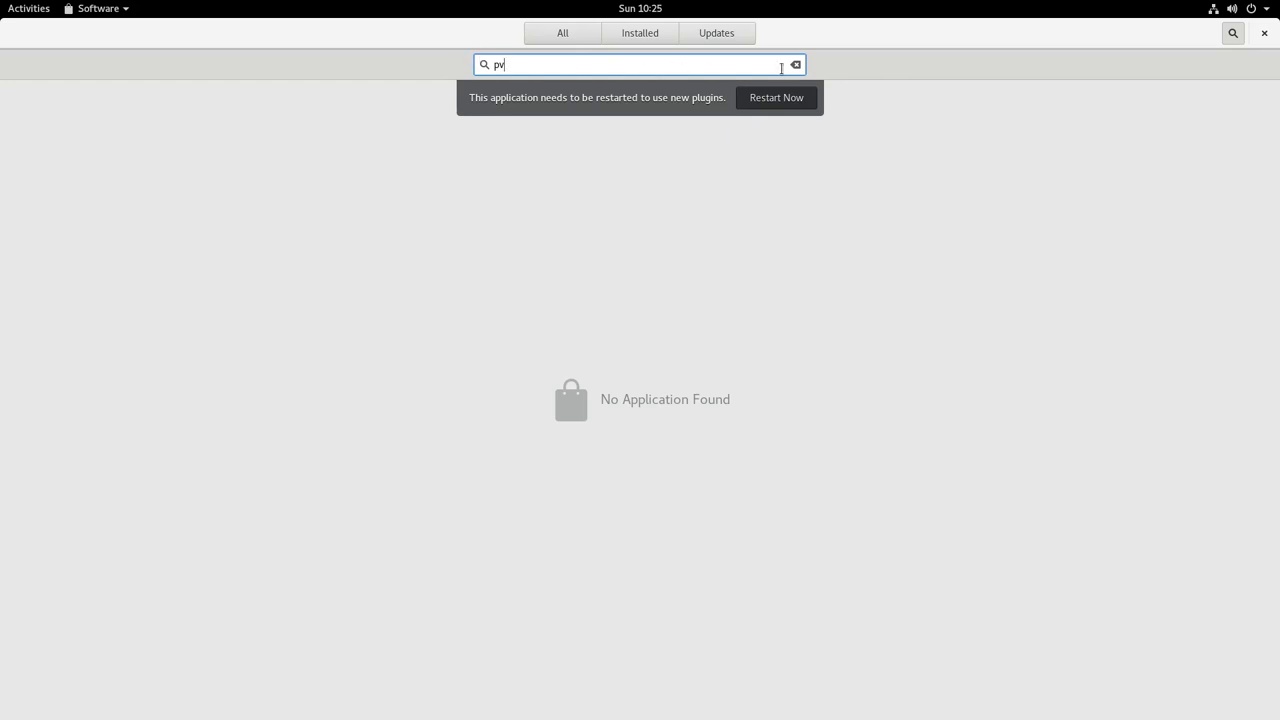
left_click(796, 66)
left_click(1264, 32)
- Open Terminal and search the package repositories with the command "dnf search pv"
left_click(28, 8)
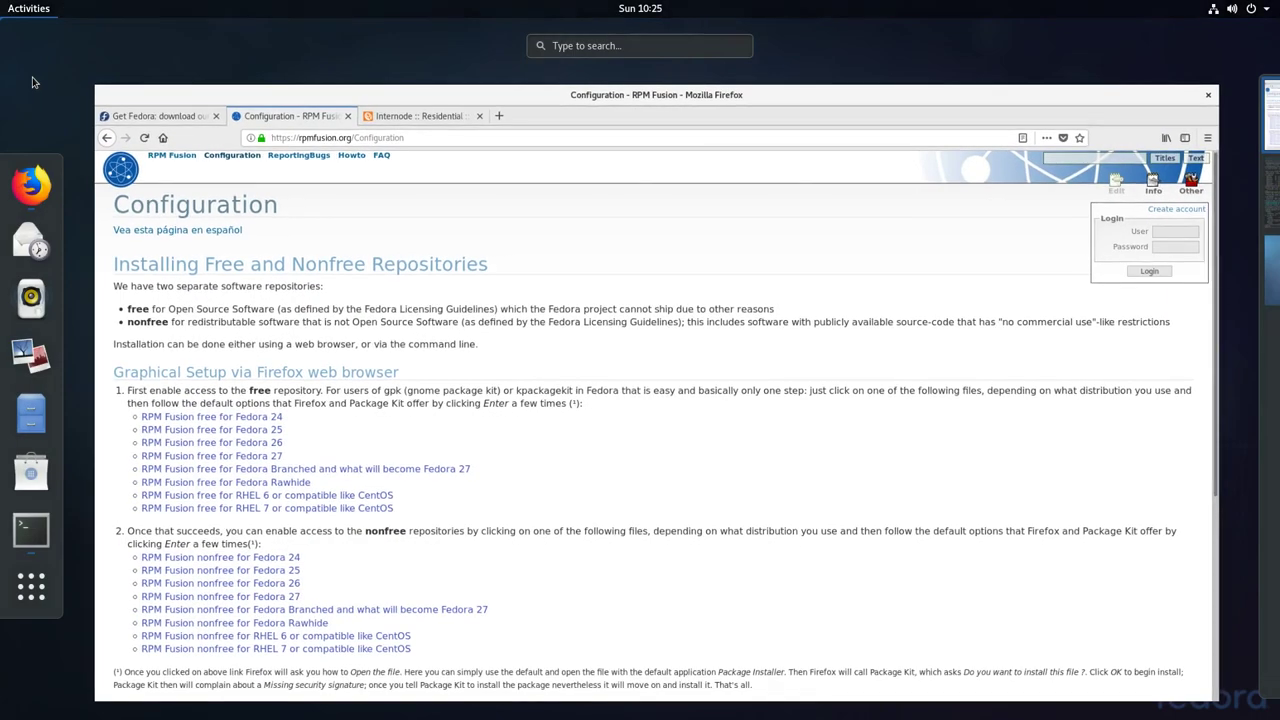
left_click(31, 528)
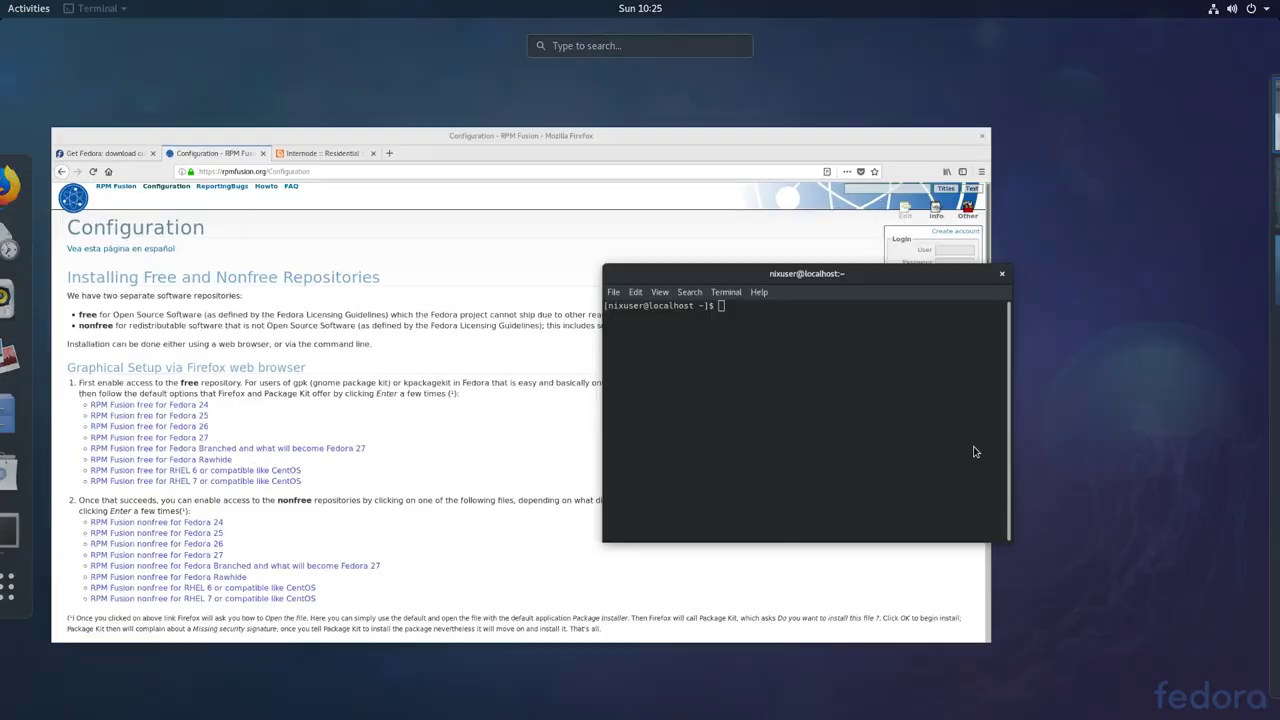
type("dnf ")
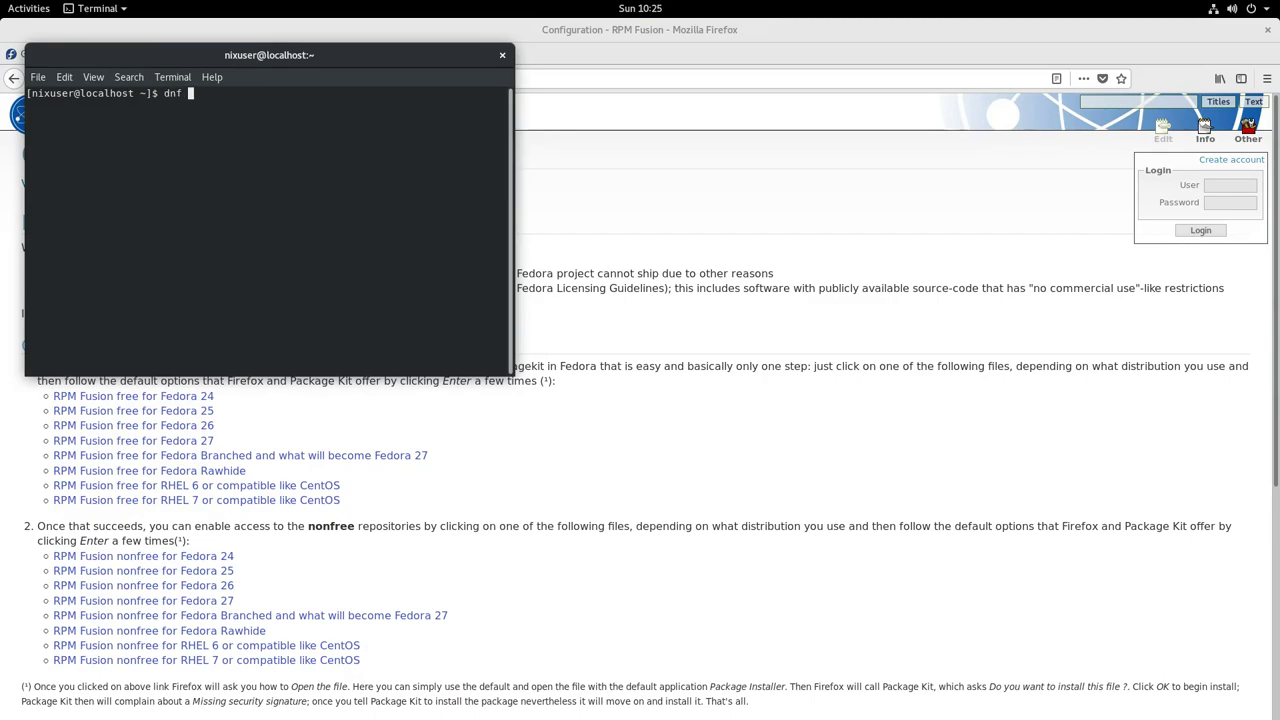
type("search pv")
key("Return")
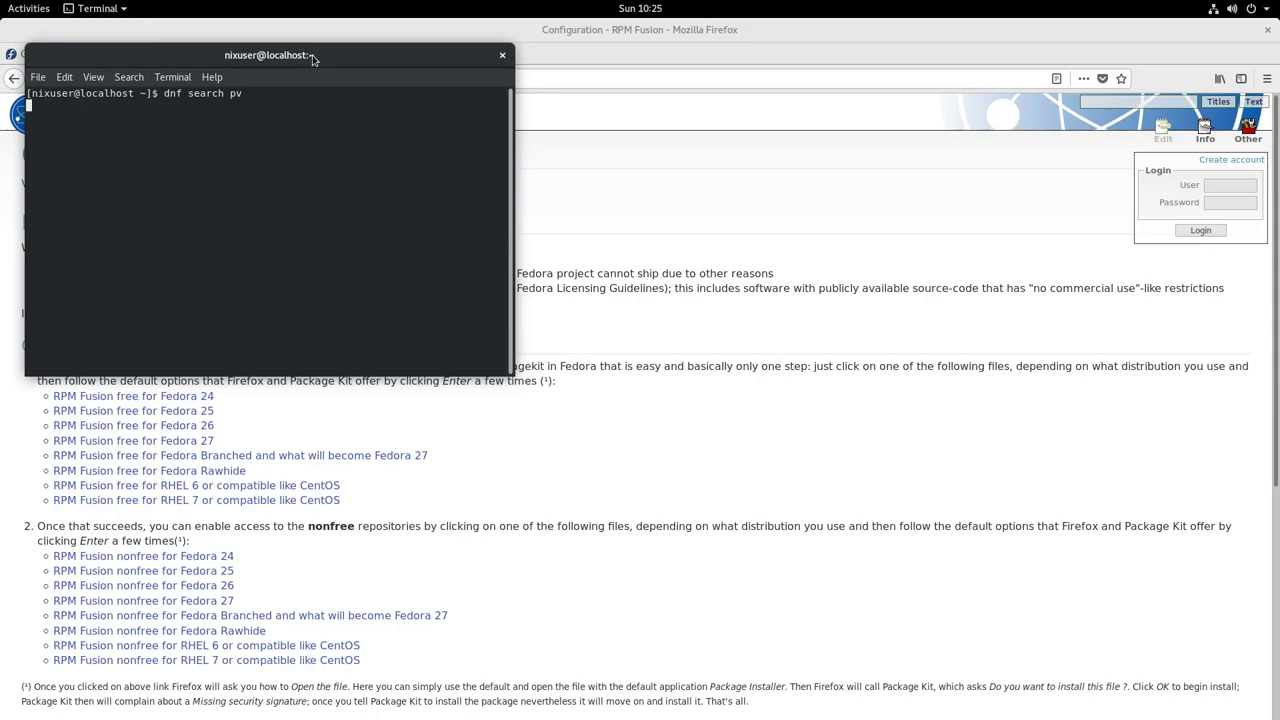
- Tile Firefox on the left half of the desktop and the terminal on the right half
left_click_drag(312, 57, 1278, 240)
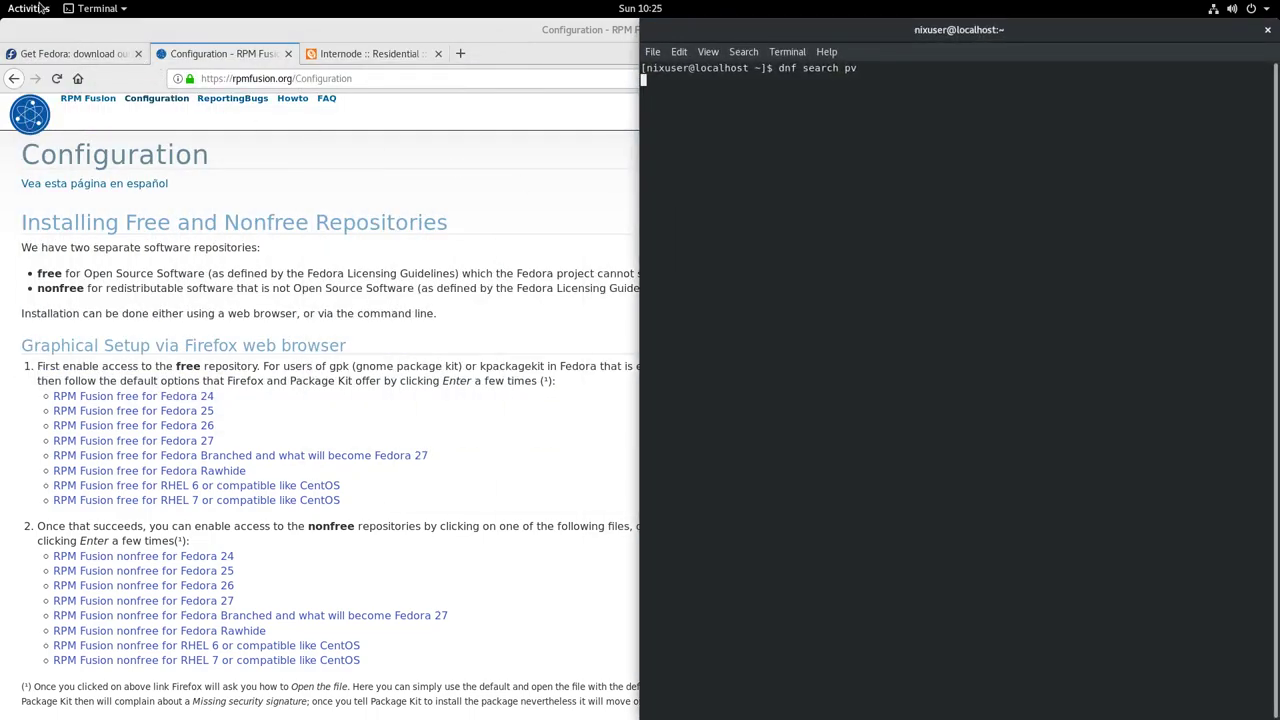
left_click(348, 34)
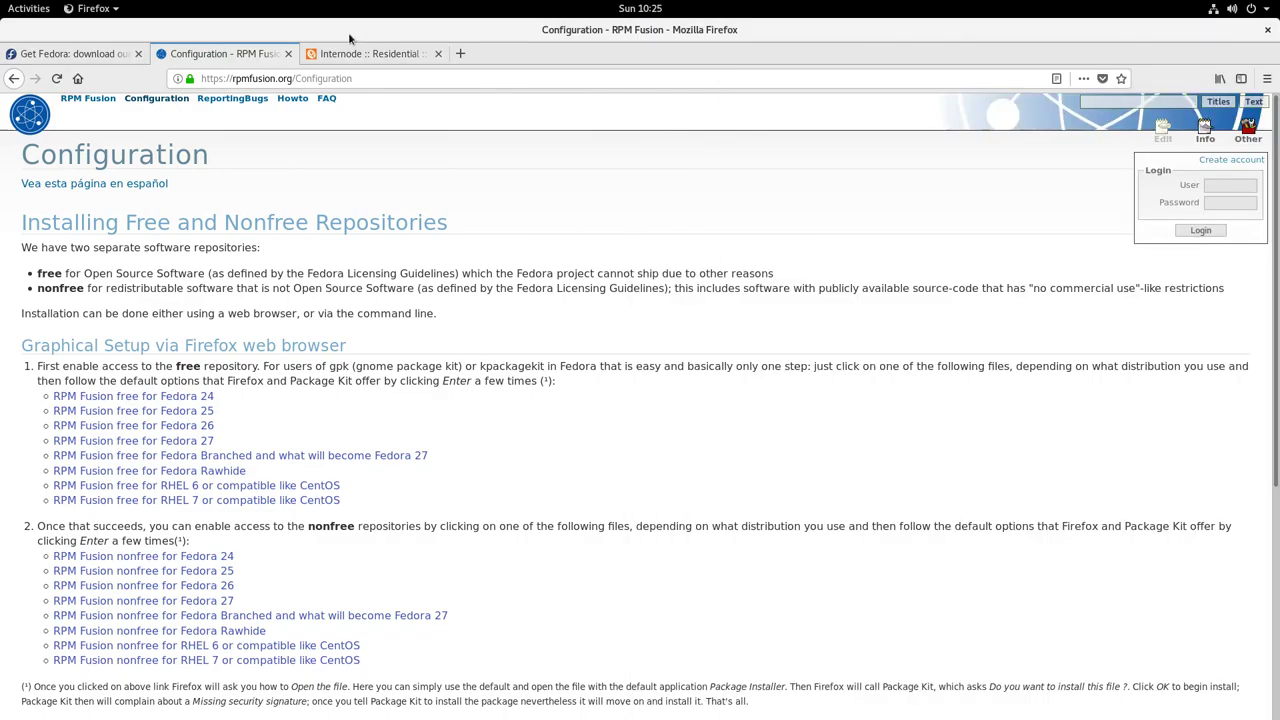
key("super+Left")
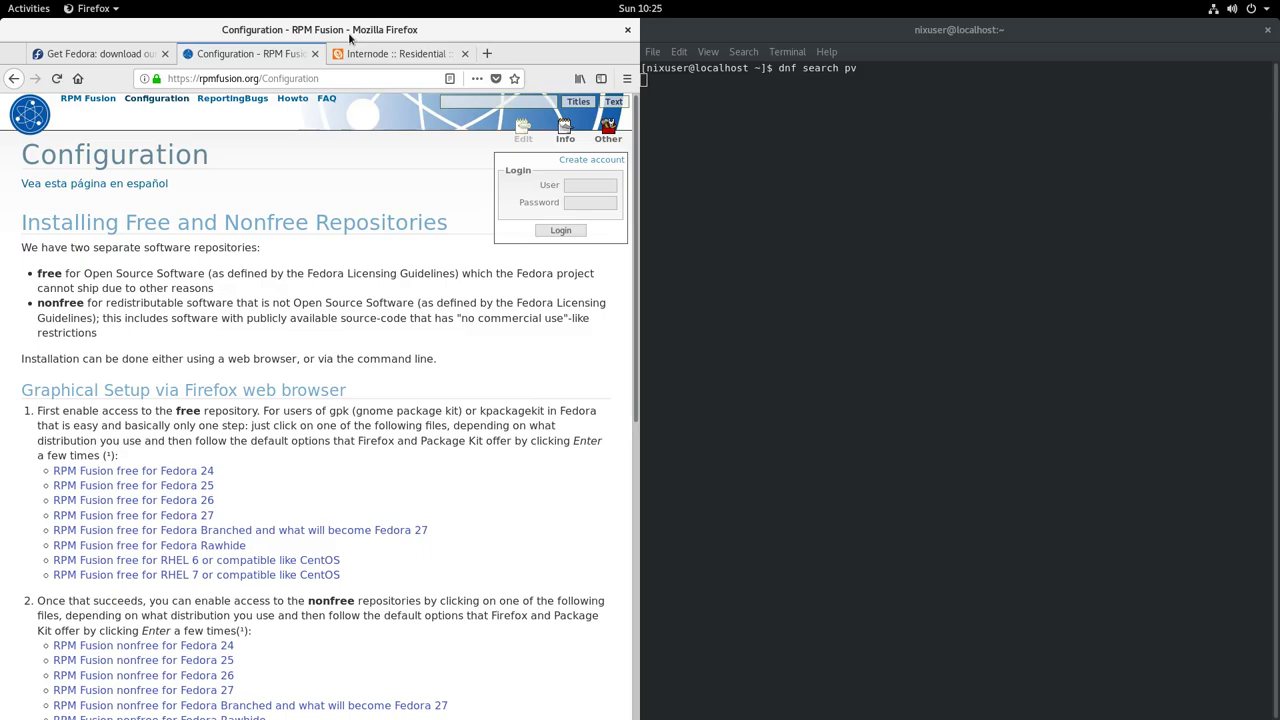
- Show the Activities overview with the tiled Firefox and terminal windows
key("super")
key("super")
key("super")
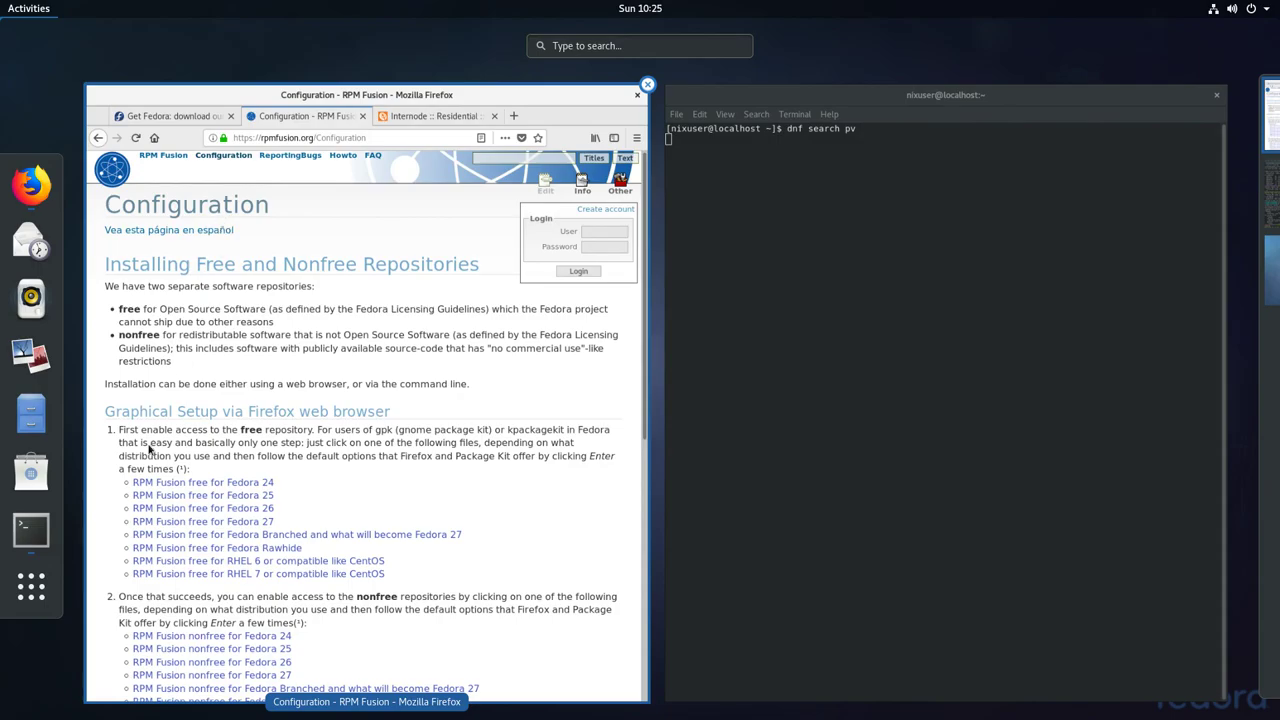
left_click(43, 591)
key("super")
key("super")
key("super")
key("super")
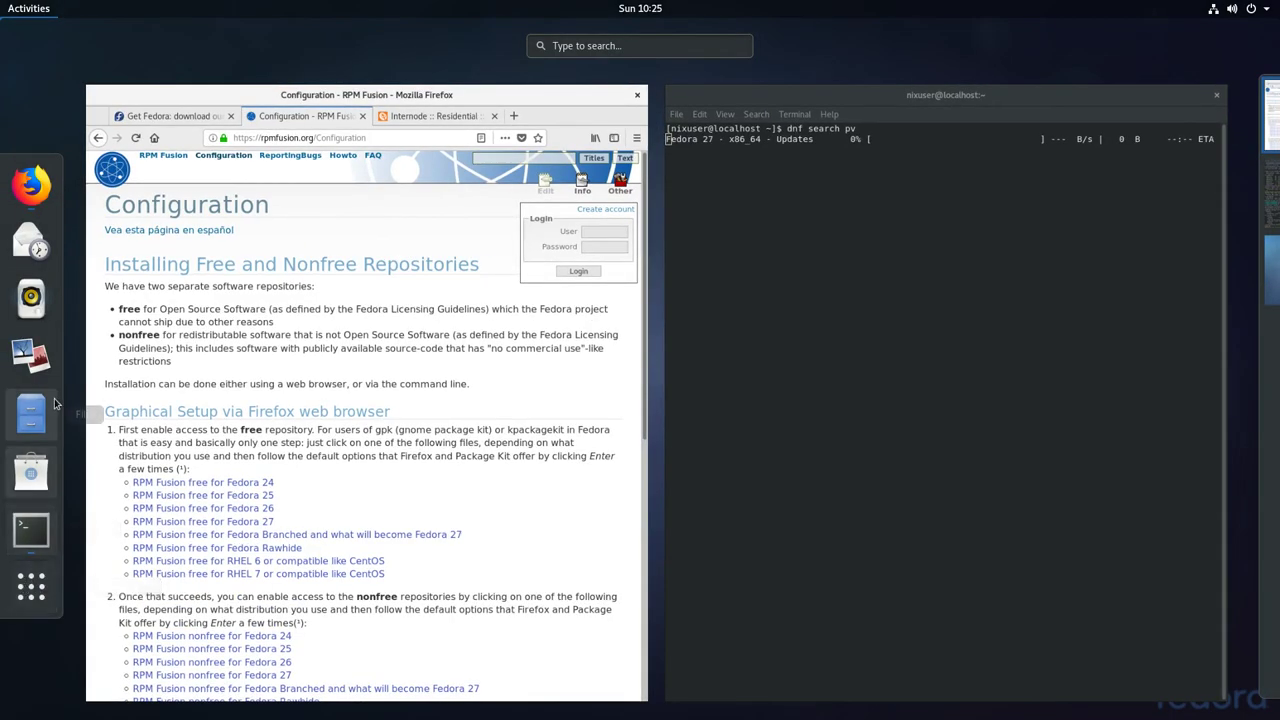
- Open Rhythmbox, play RC_JET.mp3 briefly, pause it and close the player
left_click(28, 296)
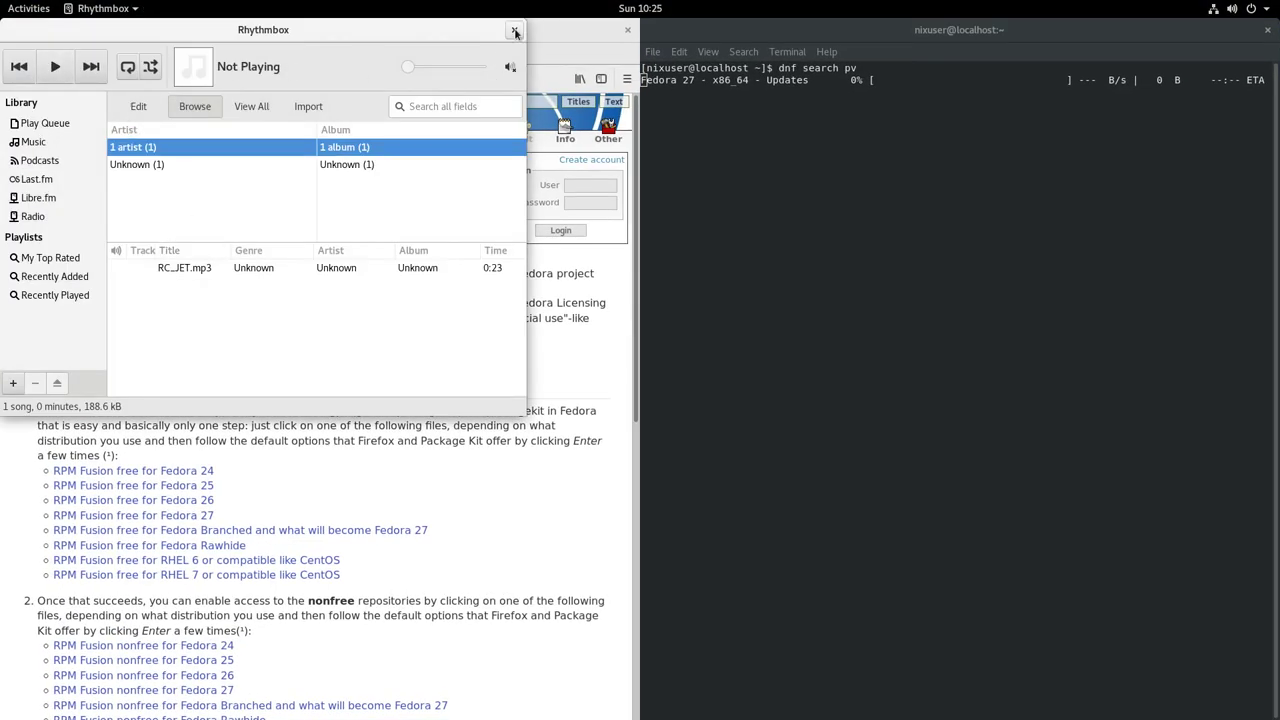
double_click(198, 272)
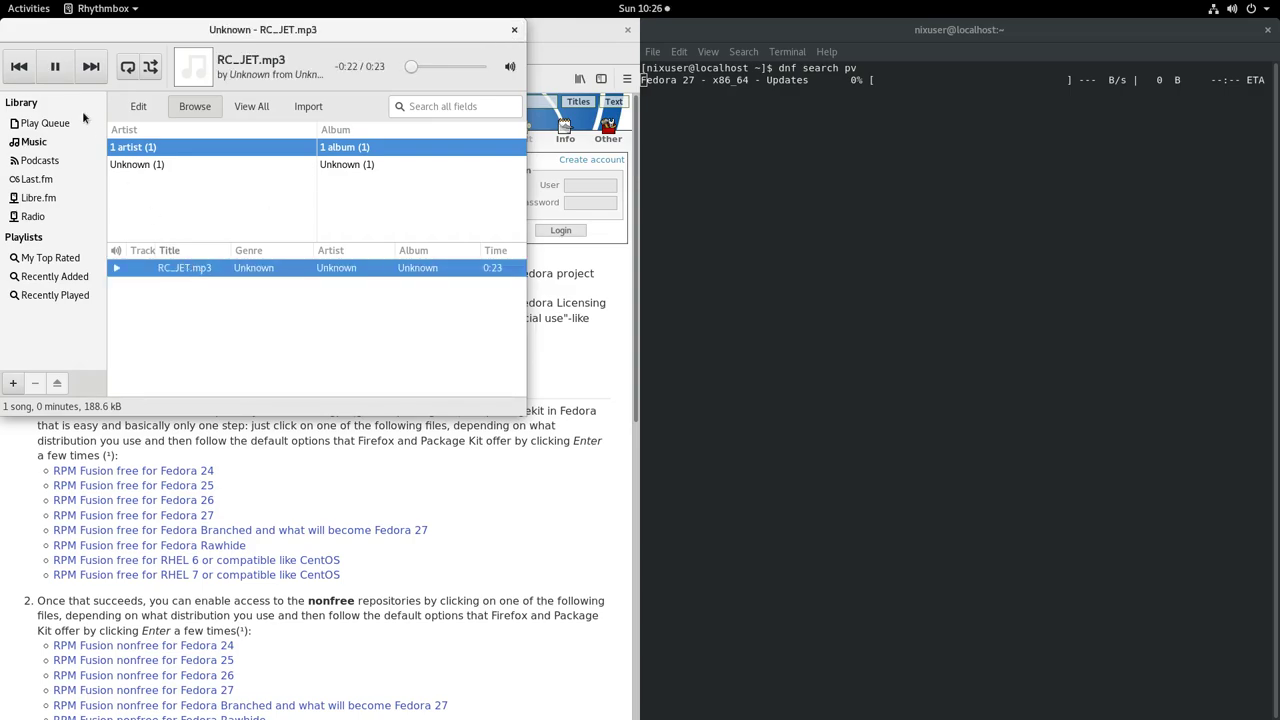
left_click(55, 66)
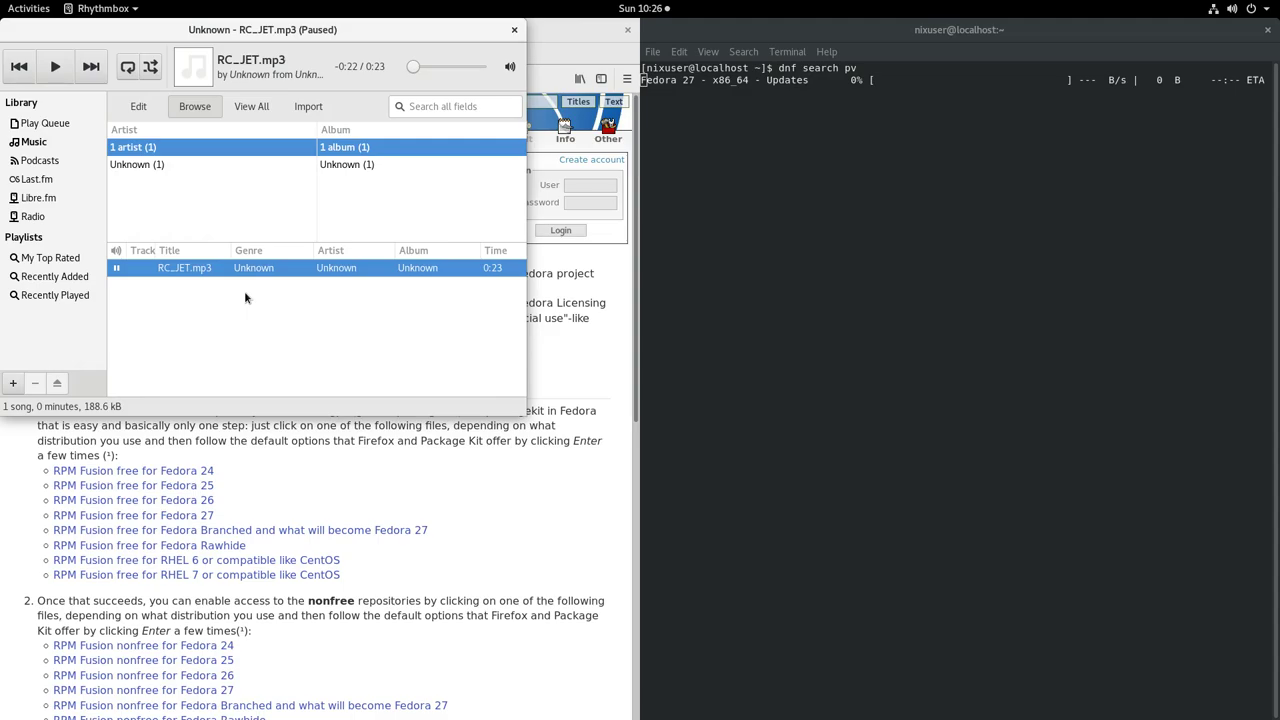
left_click(515, 30)
- Open the Videos folder in Files and select the MP4 video whose name ends in f137.mp4
mouse_move(2, 2)
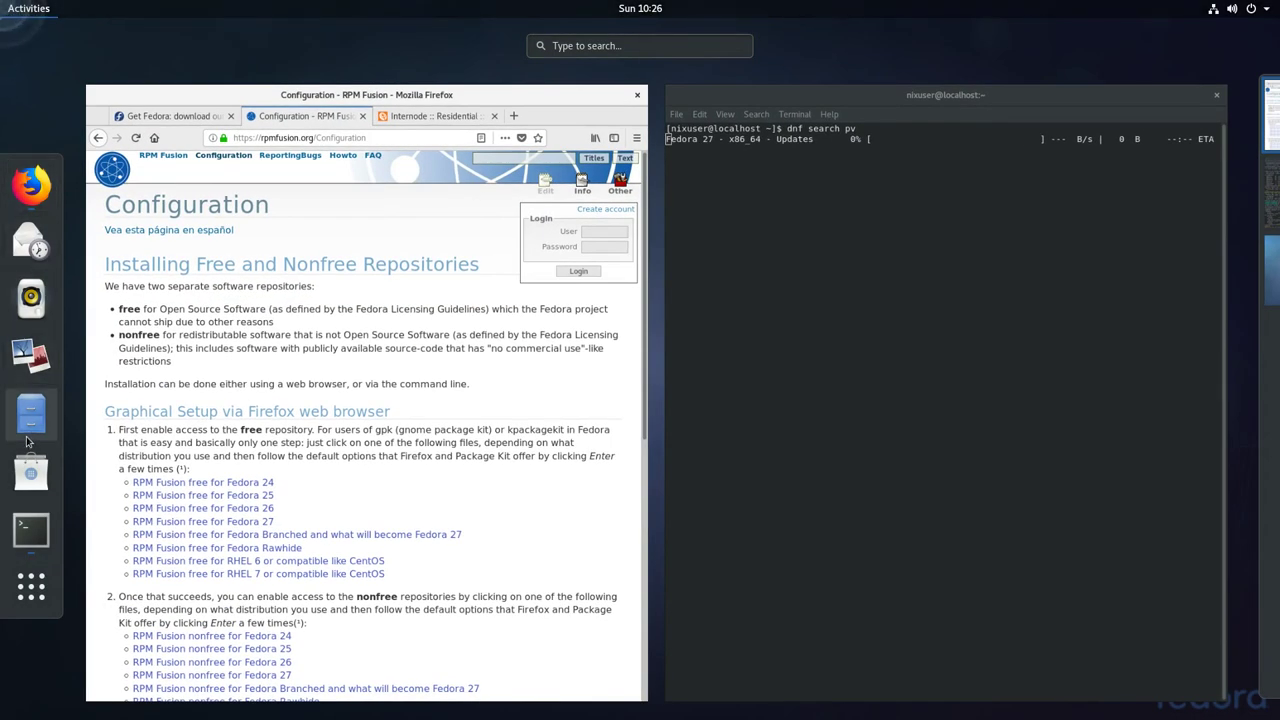
left_click(31, 412)
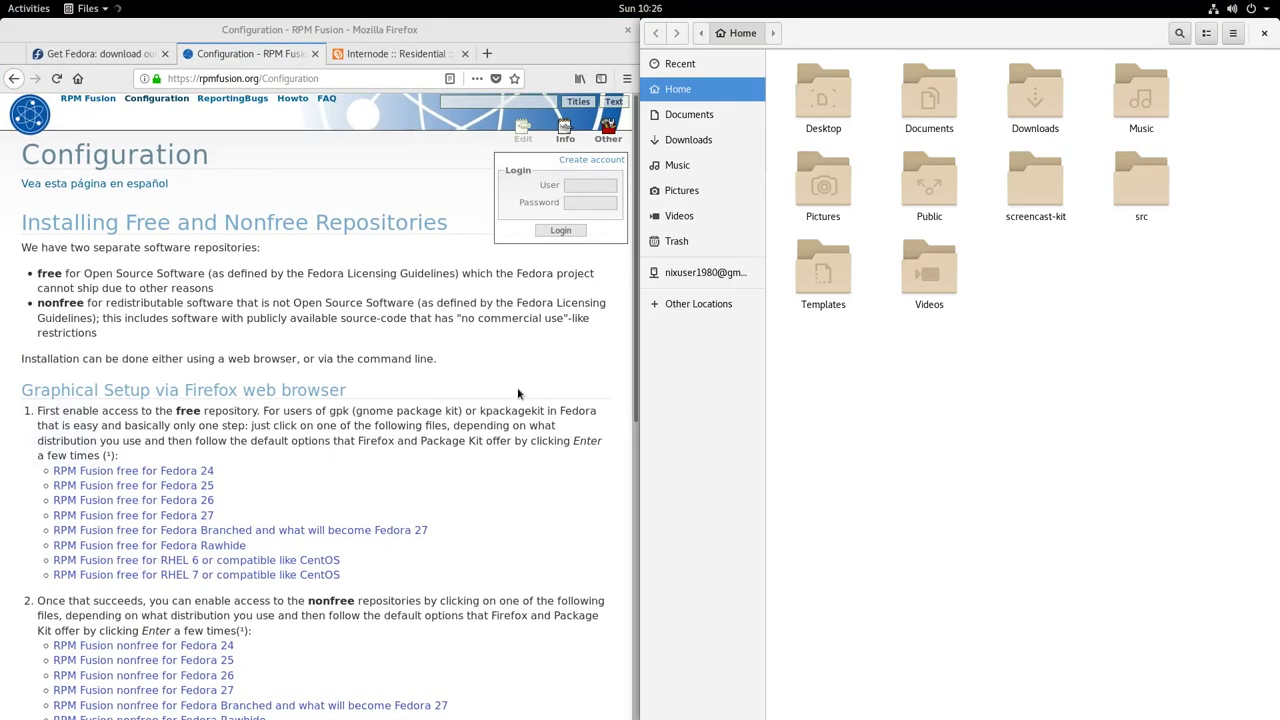
double_click(940, 262)
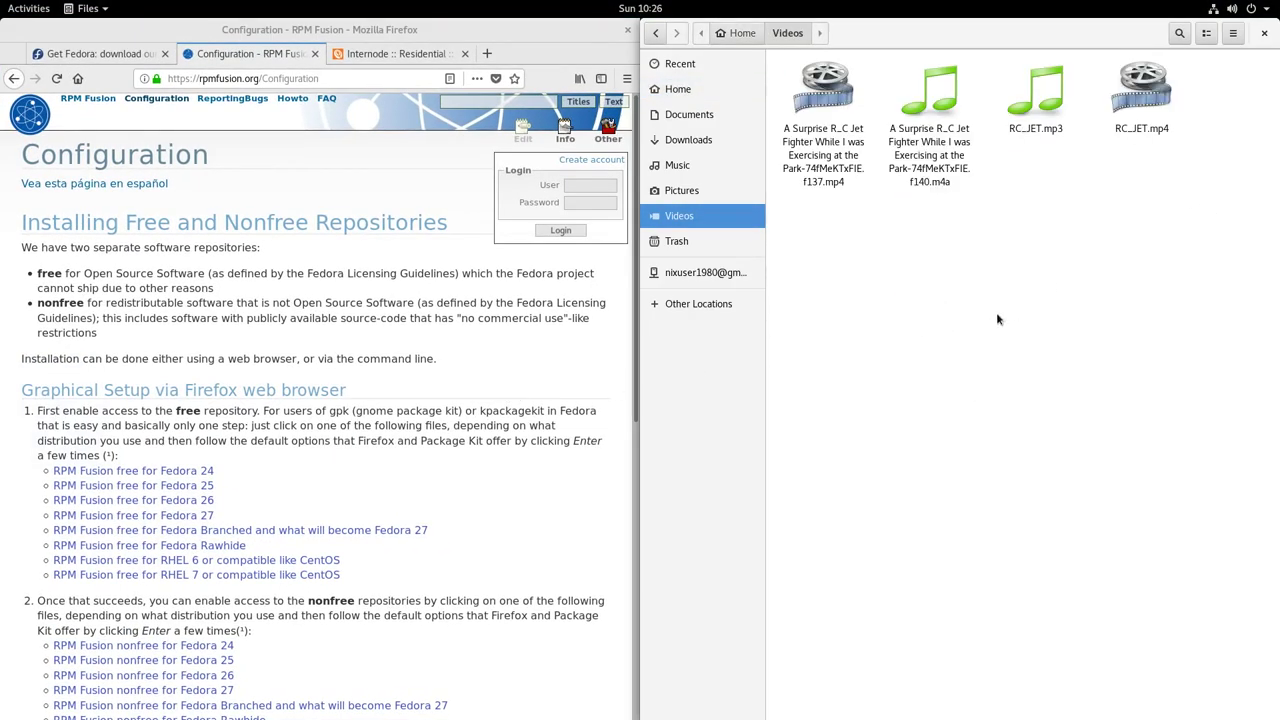
right_click(836, 92)
left_click(856, 100)
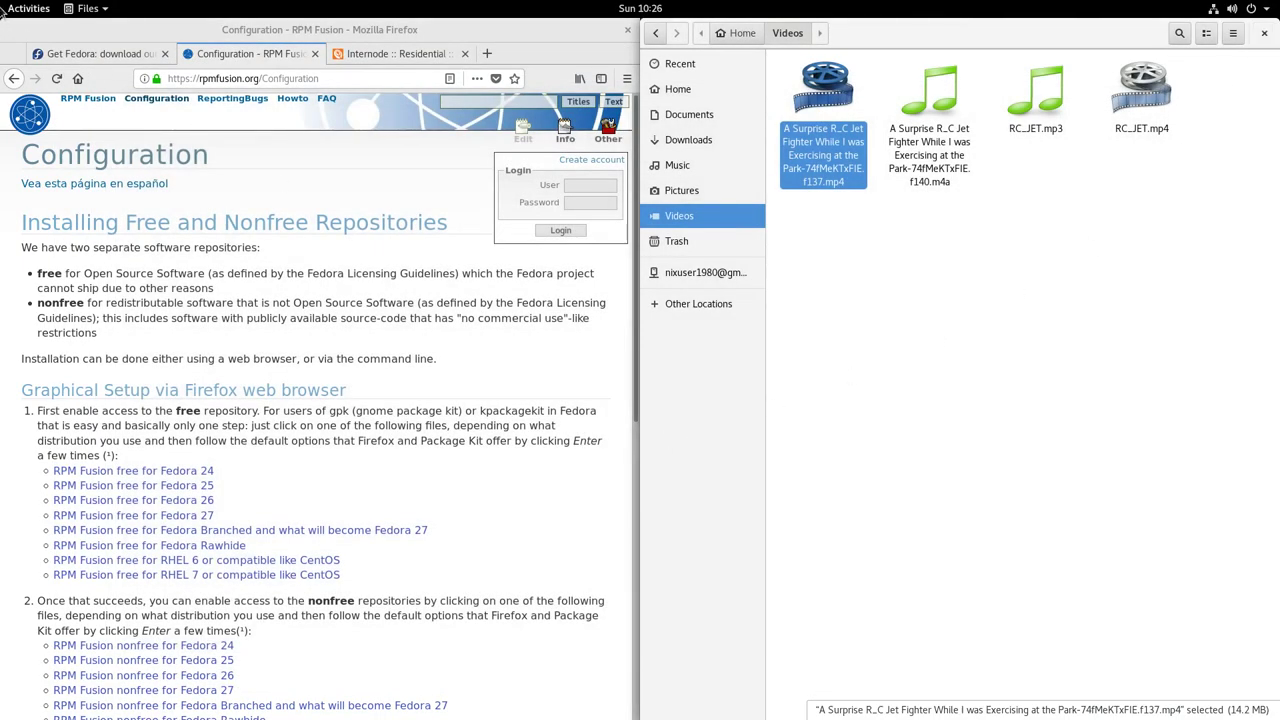
- Switch to the terminal running the package search and open an additional terminal window
mouse_move(2, 12)
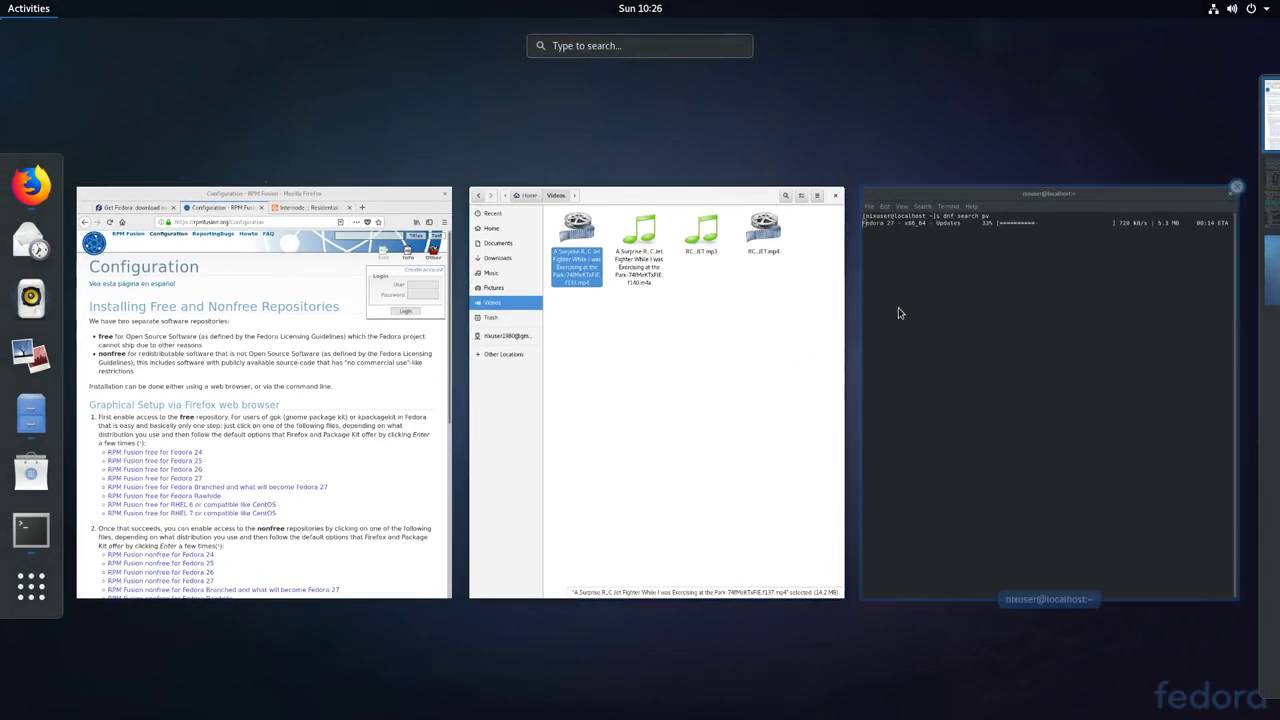
left_click(900, 310)
left_click(650, 54)
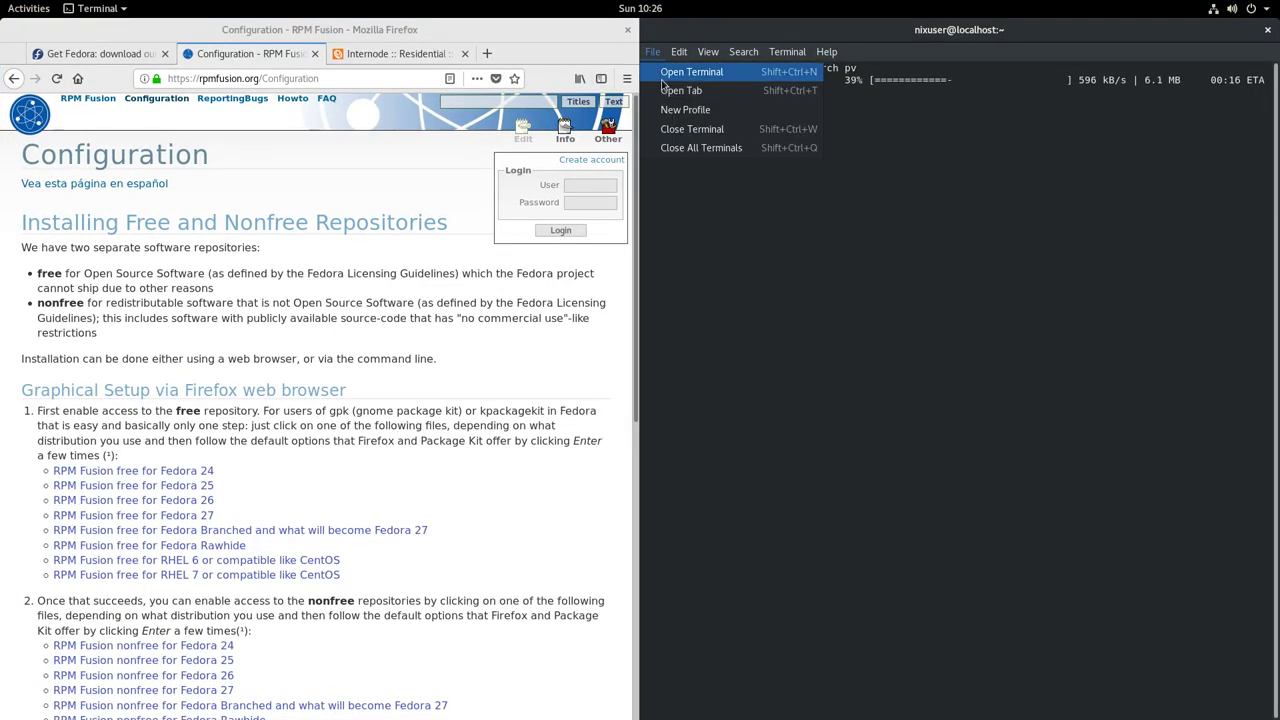
left_click(690, 72)
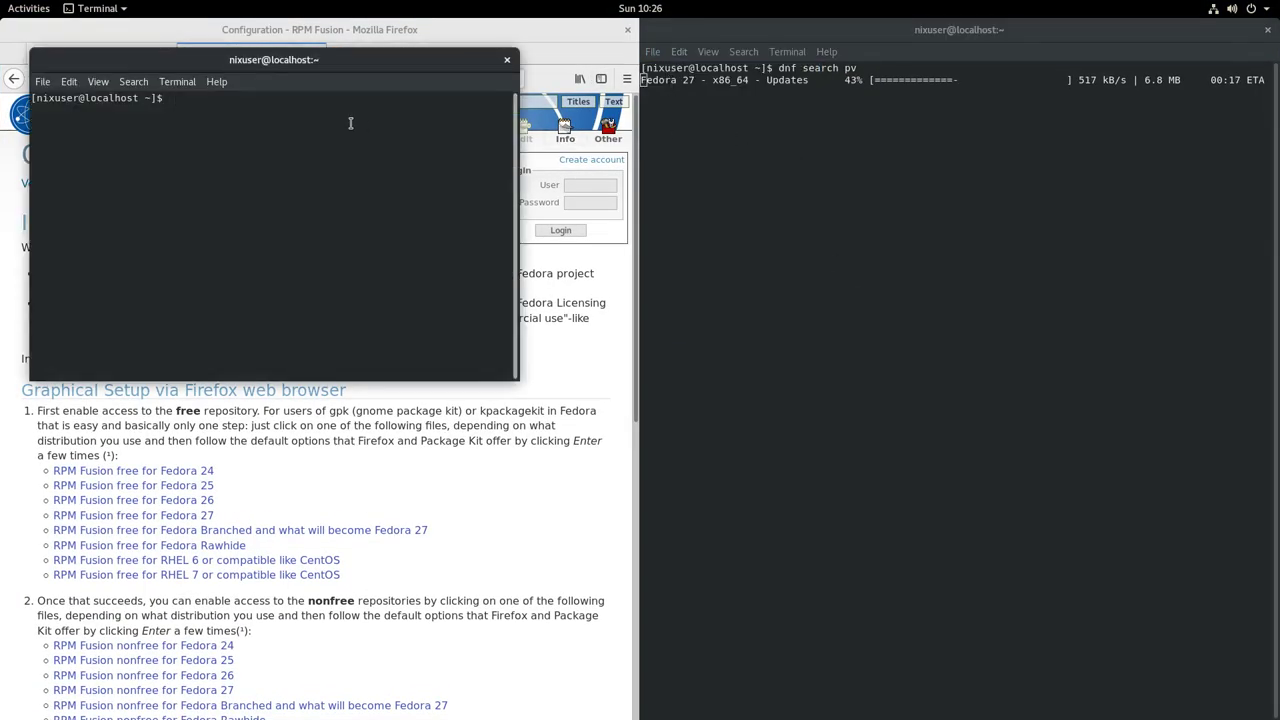
- Play ~/Videos/RC_JET.mp4 with ffplay, quit the playback and close the extra terminal window
type("ffplay ~/Videos/")
key("Tab")
key("Tab")
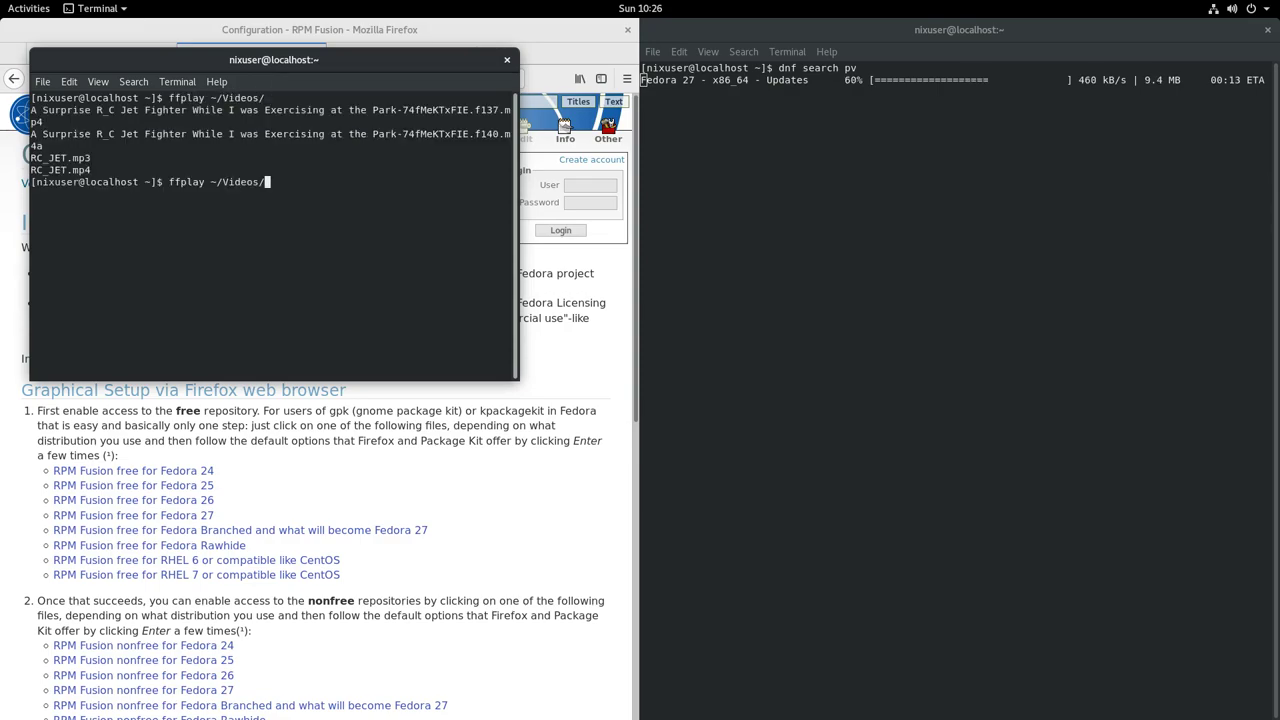
type("R")
key("Tab")
type("4")
key("Return")
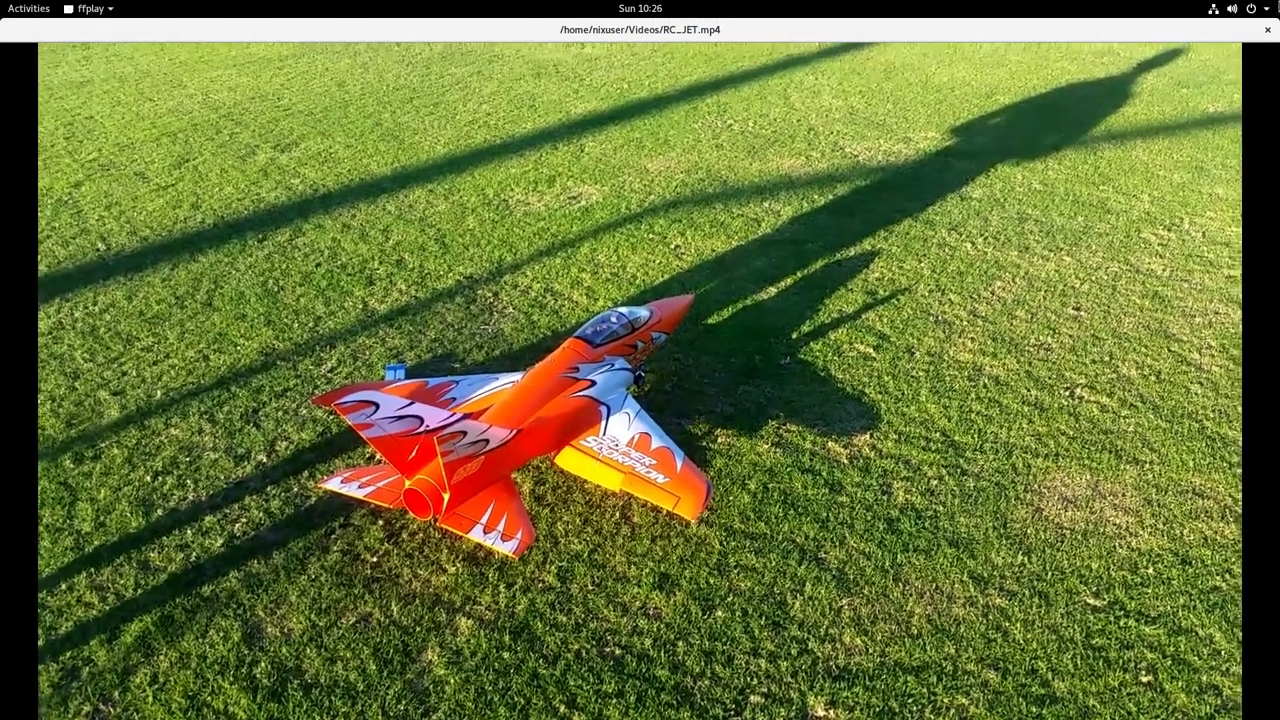
key("q")
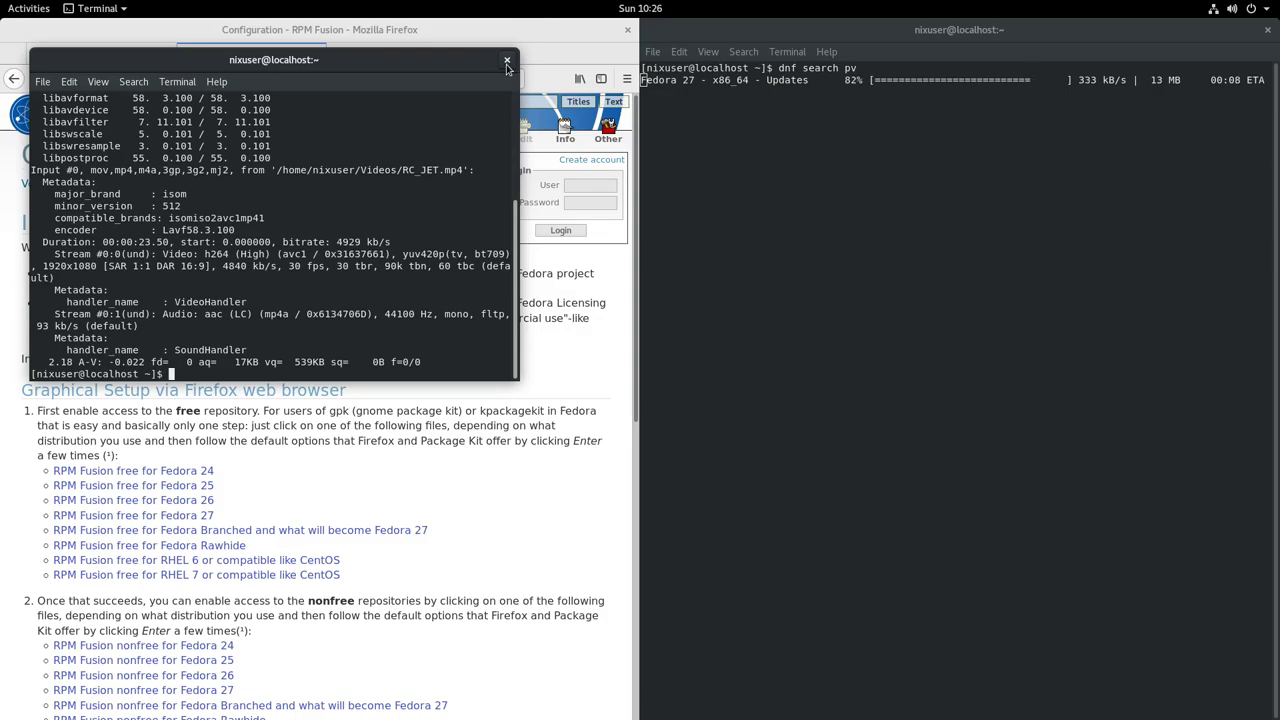
left_click(507, 61)
- Open Calendar from the application overview, view the current month and close it
mouse_move(3, 5)
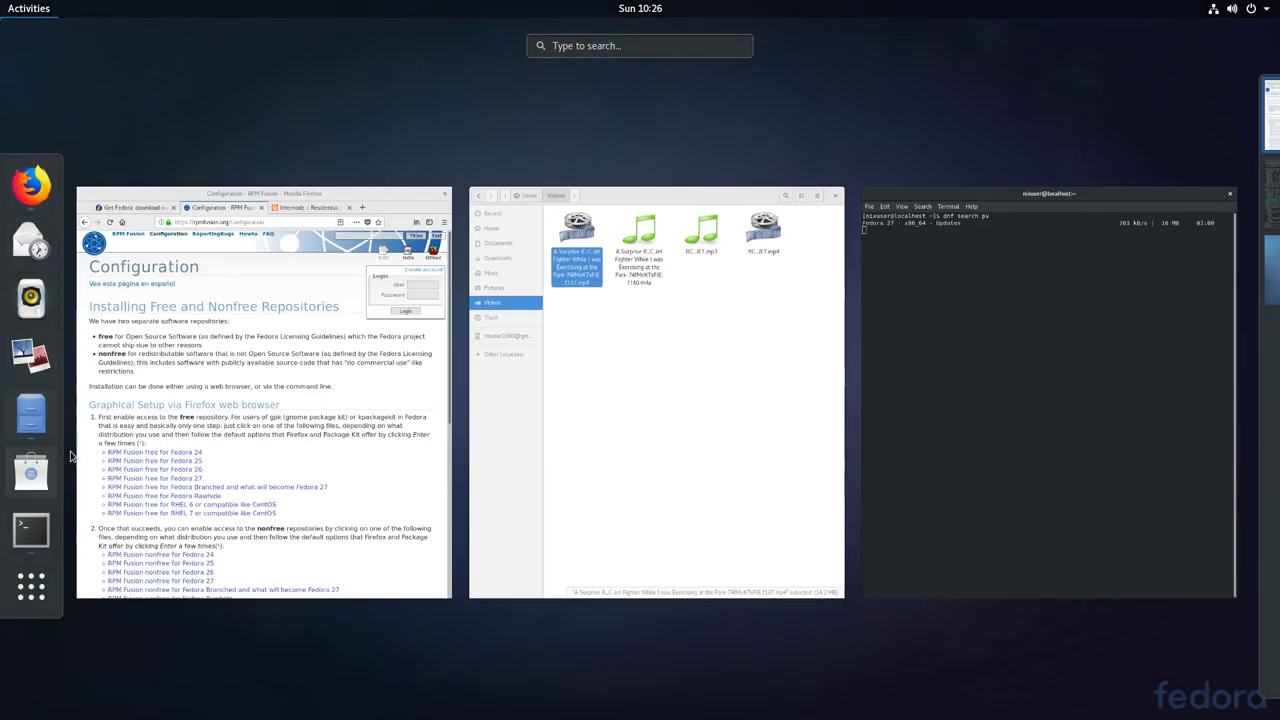
left_click(30, 587)
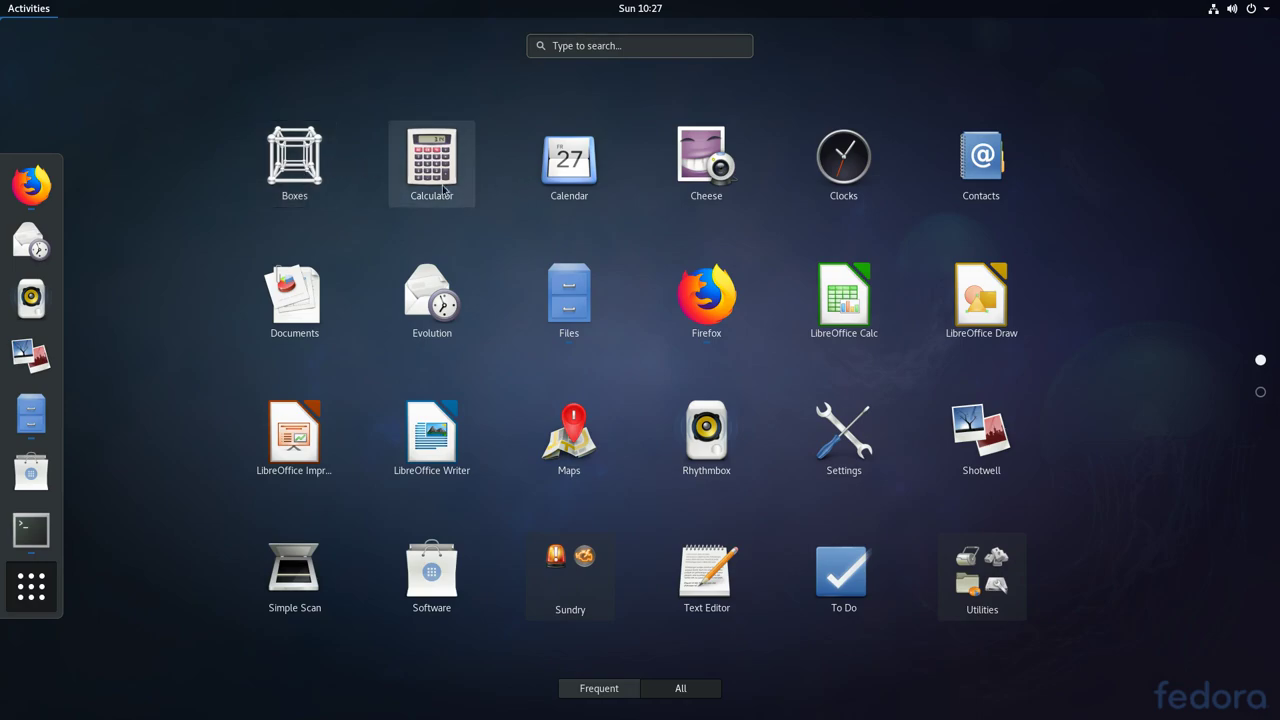
left_click(569, 160)
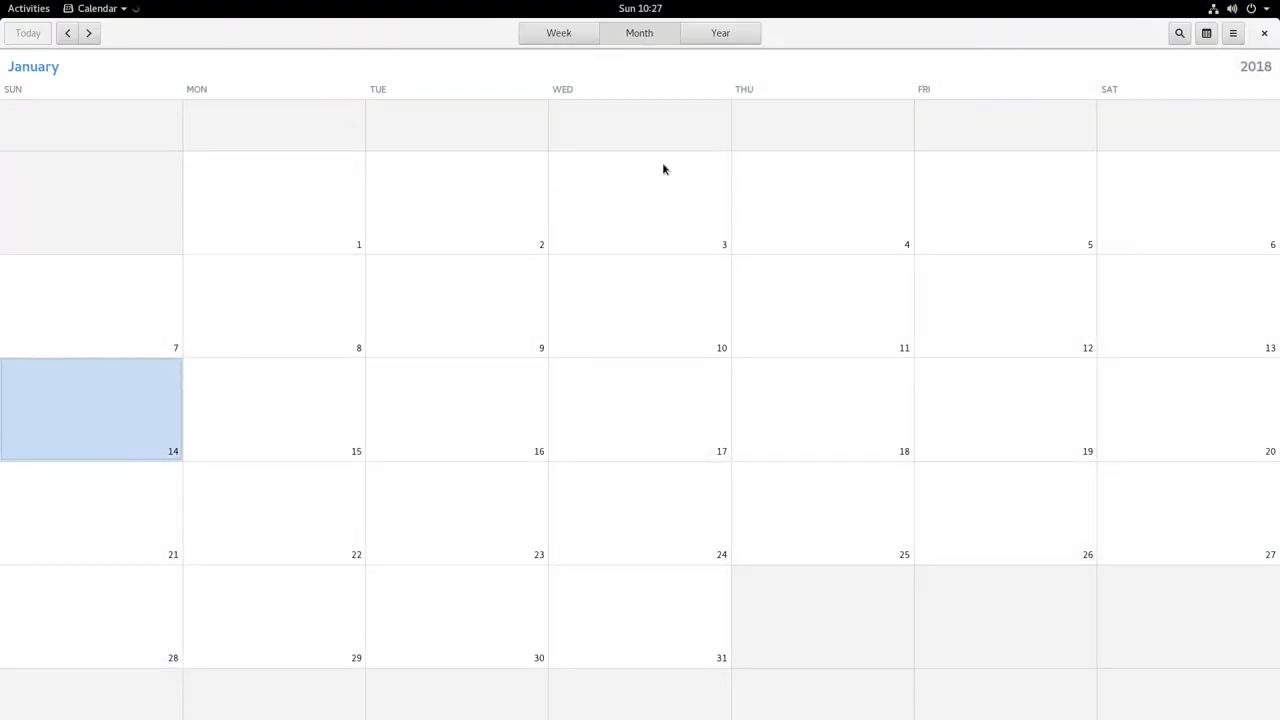
left_click(1265, 35)
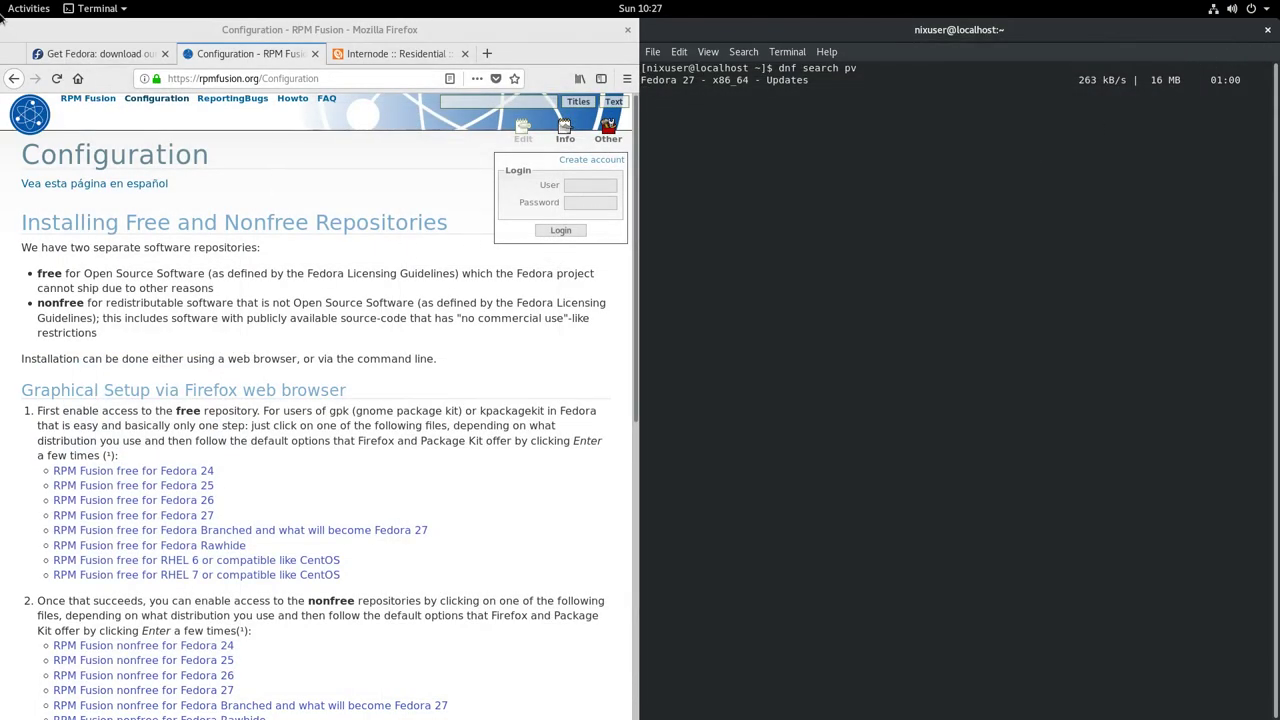
- Open Clocks from the application overview and grant it access to the location
mouse_move(1, 1)
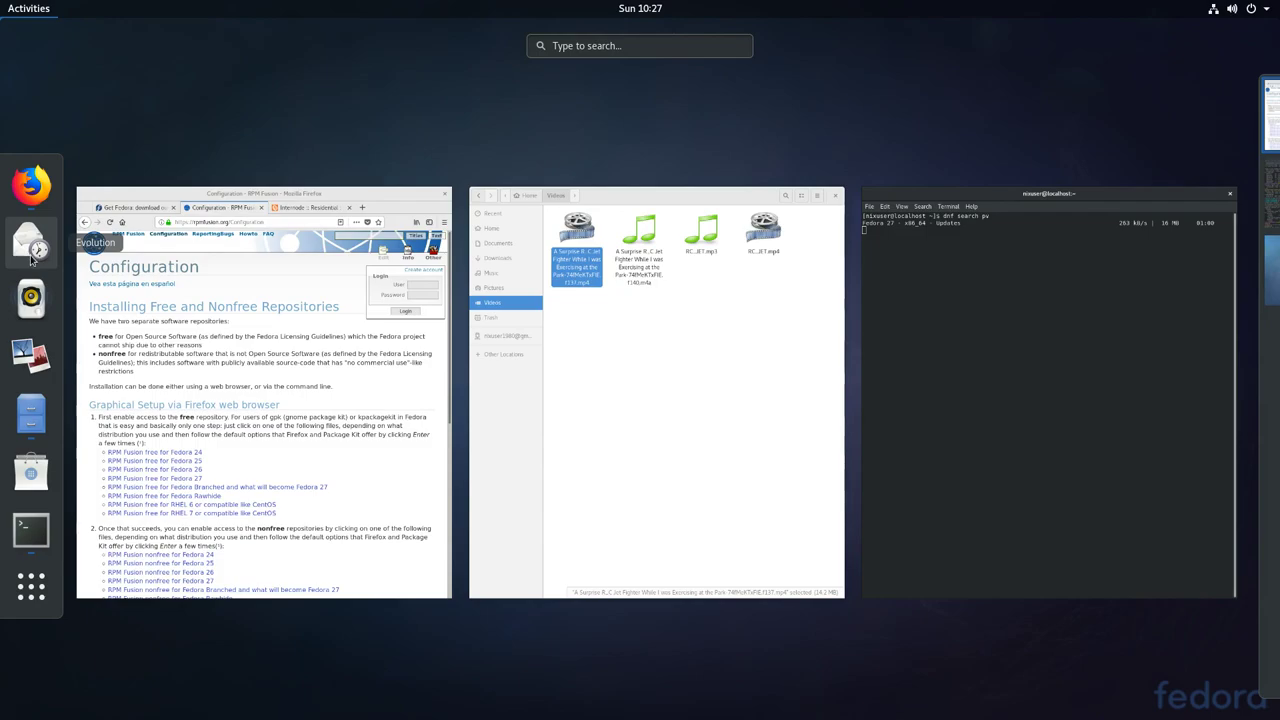
left_click(31, 590)
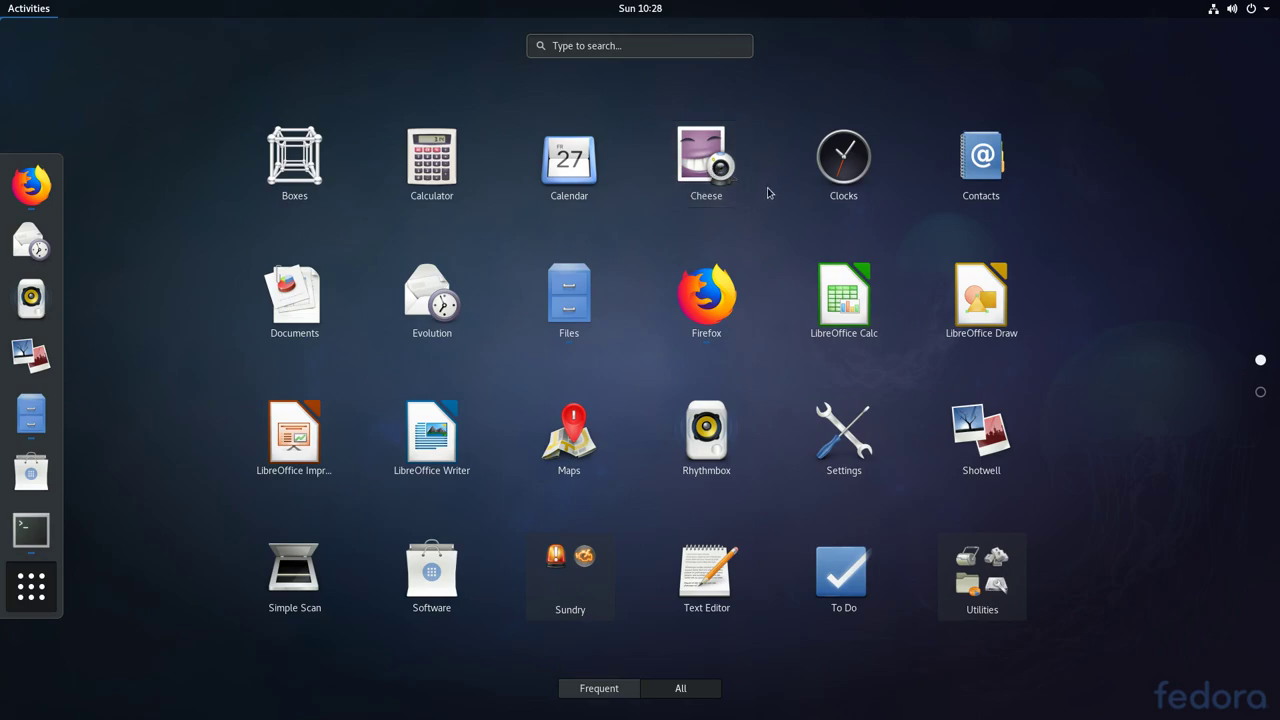
left_click(845, 180)
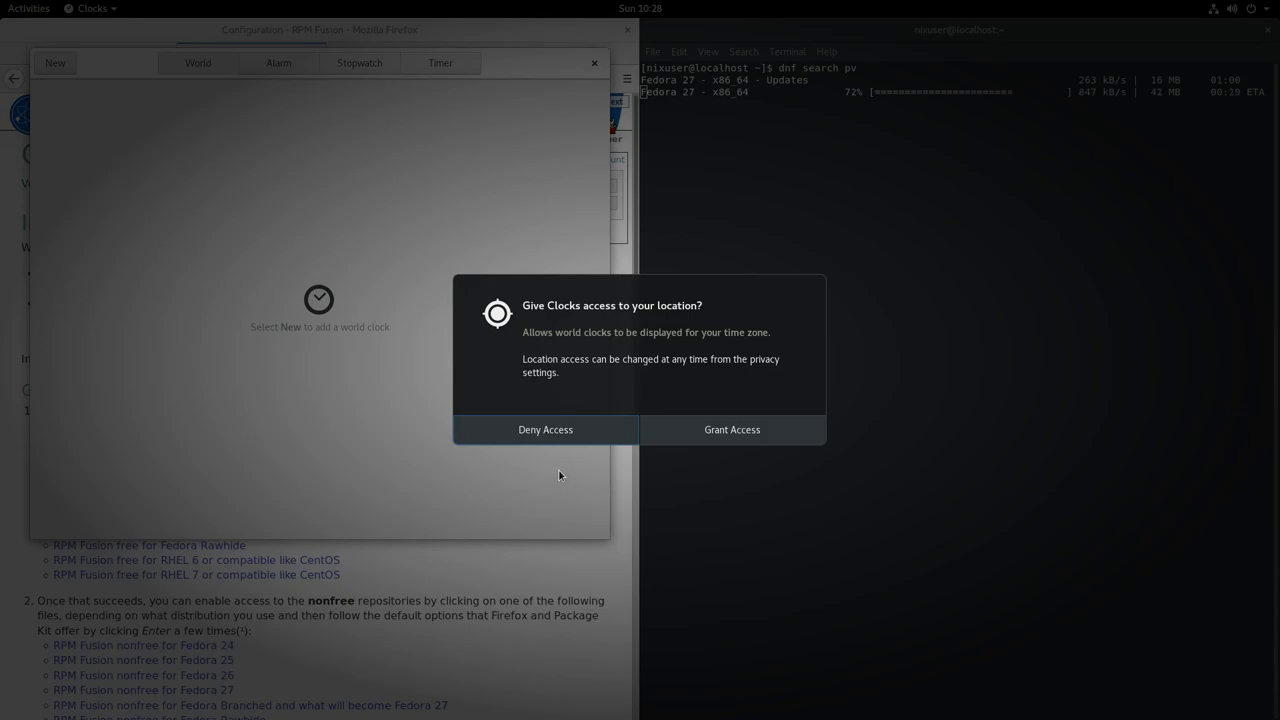
left_click(732, 431)
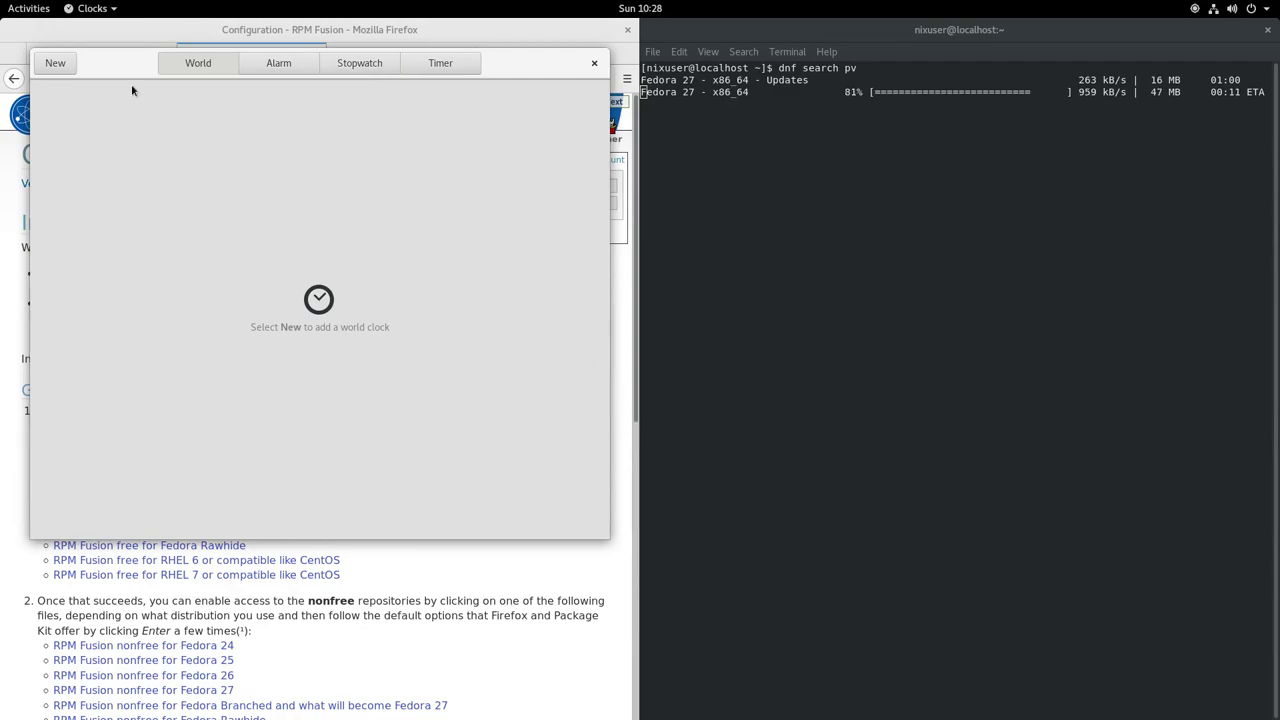
- Try to add a world clock for Perth, Western Australia, Australia
left_click(60, 68)
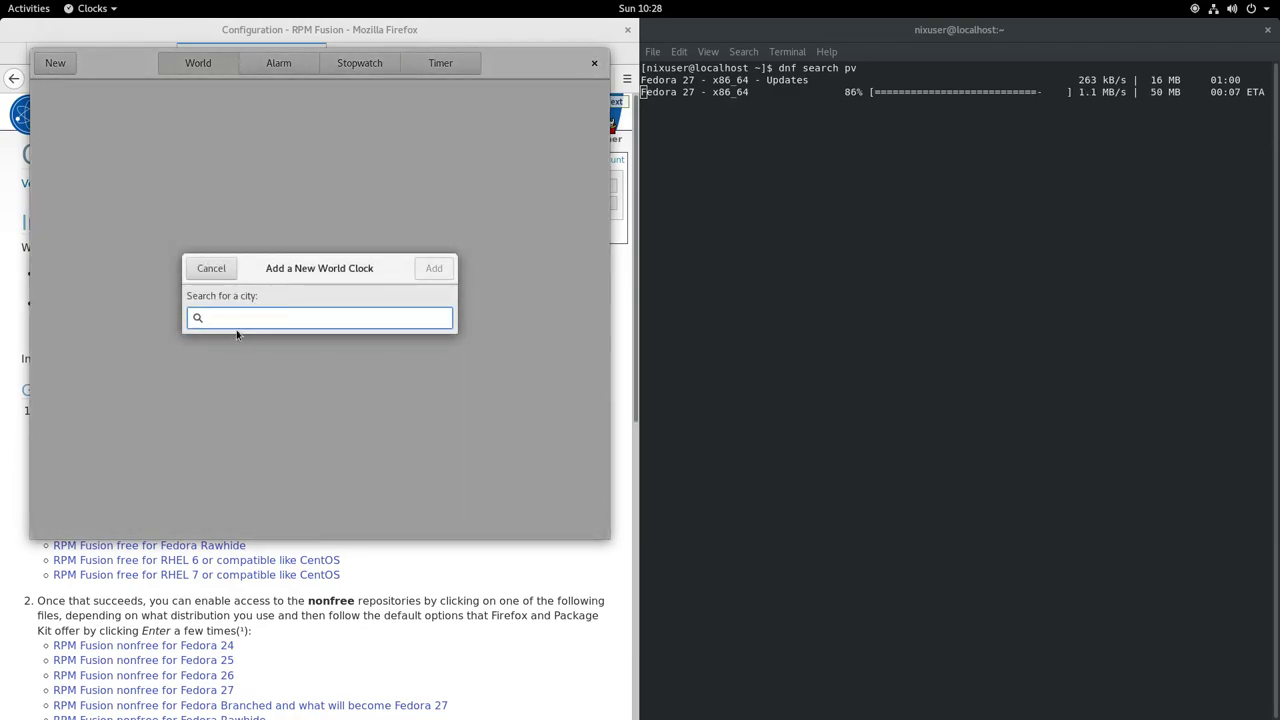
type("Perth, Western Australia, Australia")
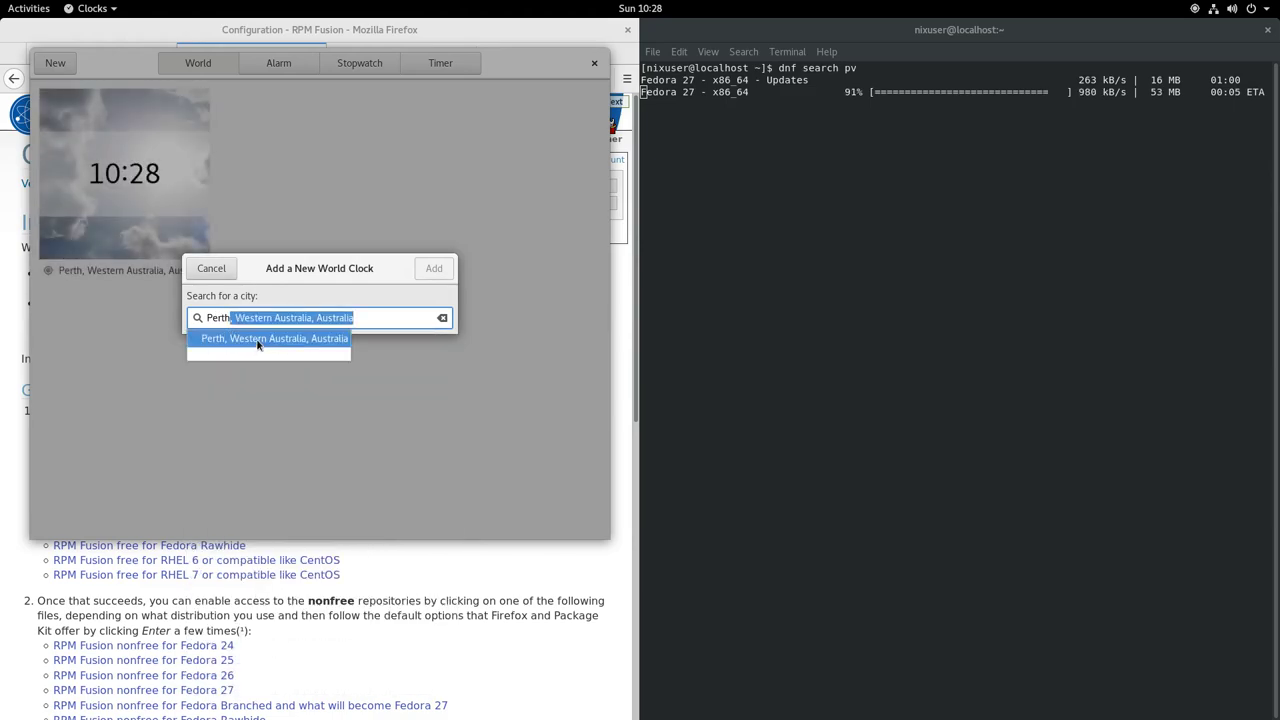
left_click(257, 341)
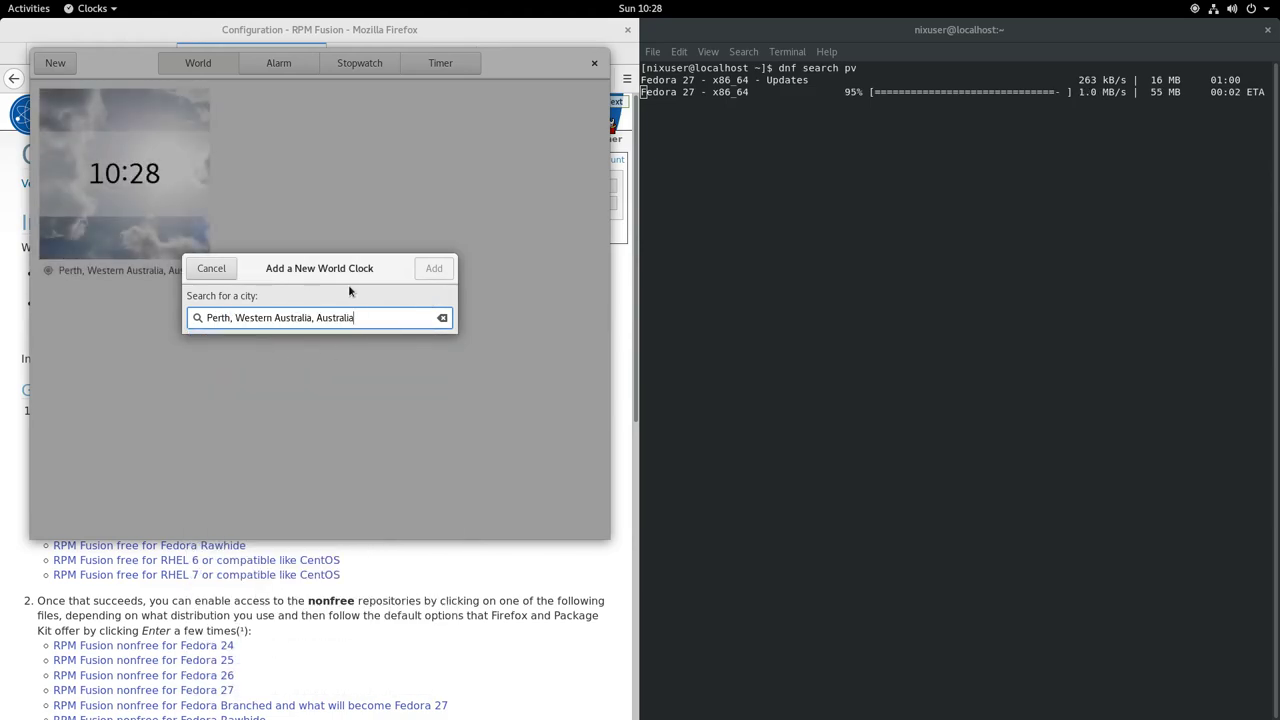
left_click(222, 270)
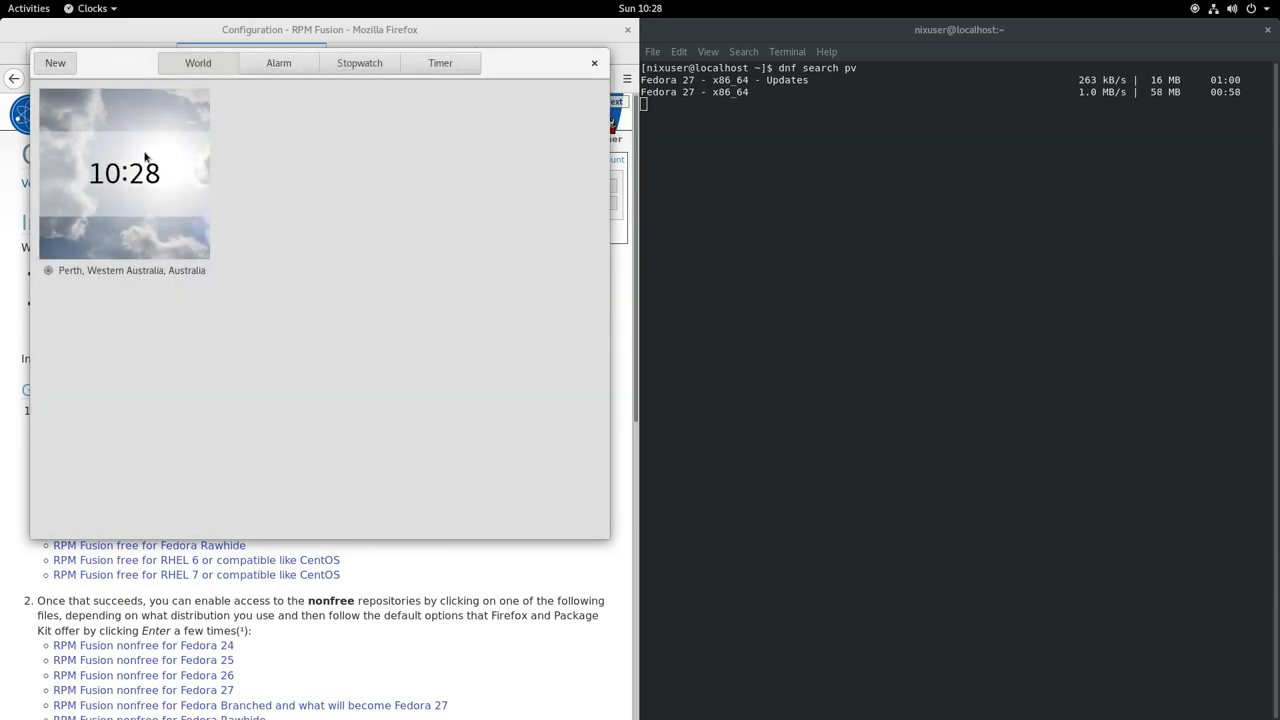
- Try to add a world clock for Tokyo, Japan, then clear the city and cancel the dialog
key("ctrl+n")
type("Tokyo, Japan")
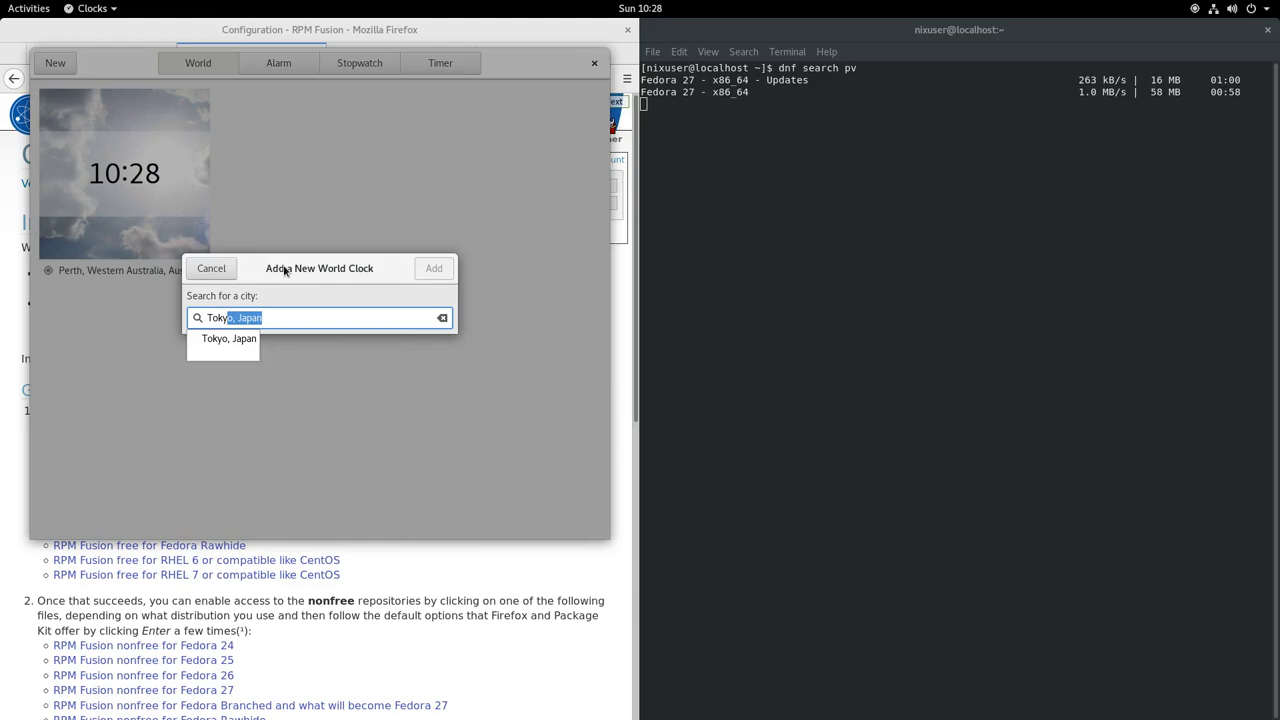
key("Return")
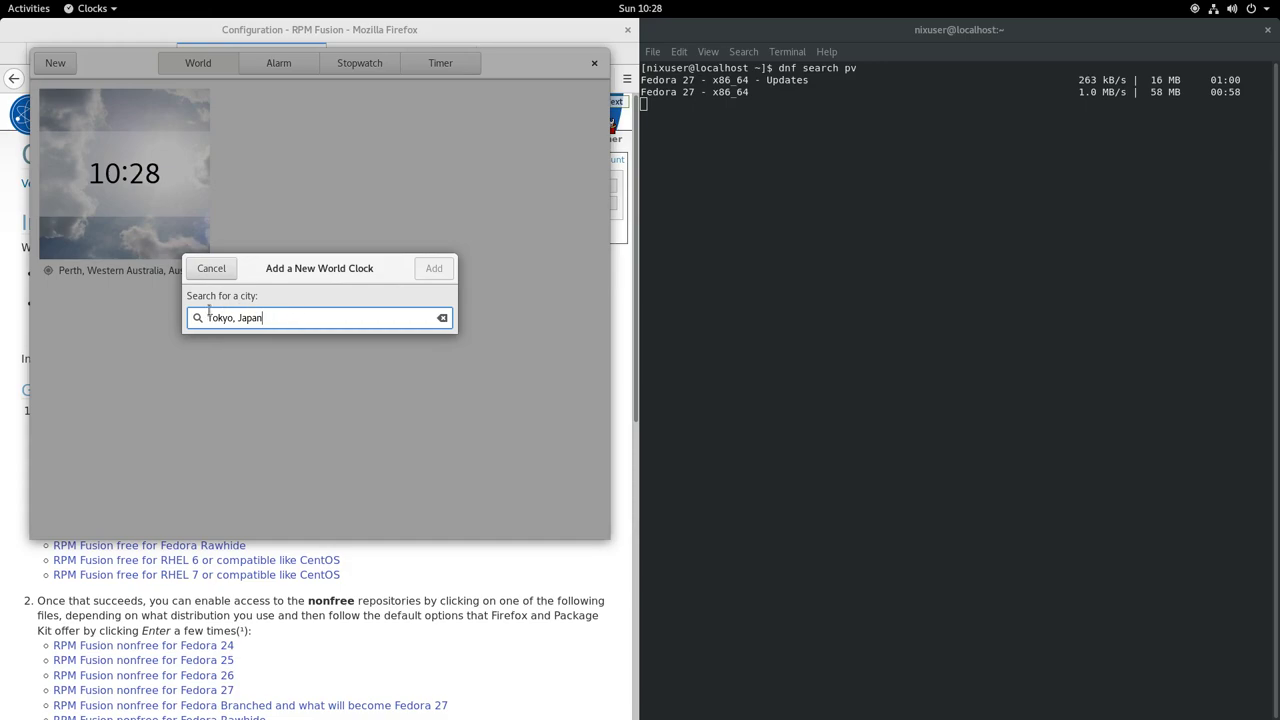
left_click(443, 318)
left_click(200, 270)
- Start a new world clock and search for the city Tokyo, Japan
left_click(55, 63)
type("T")
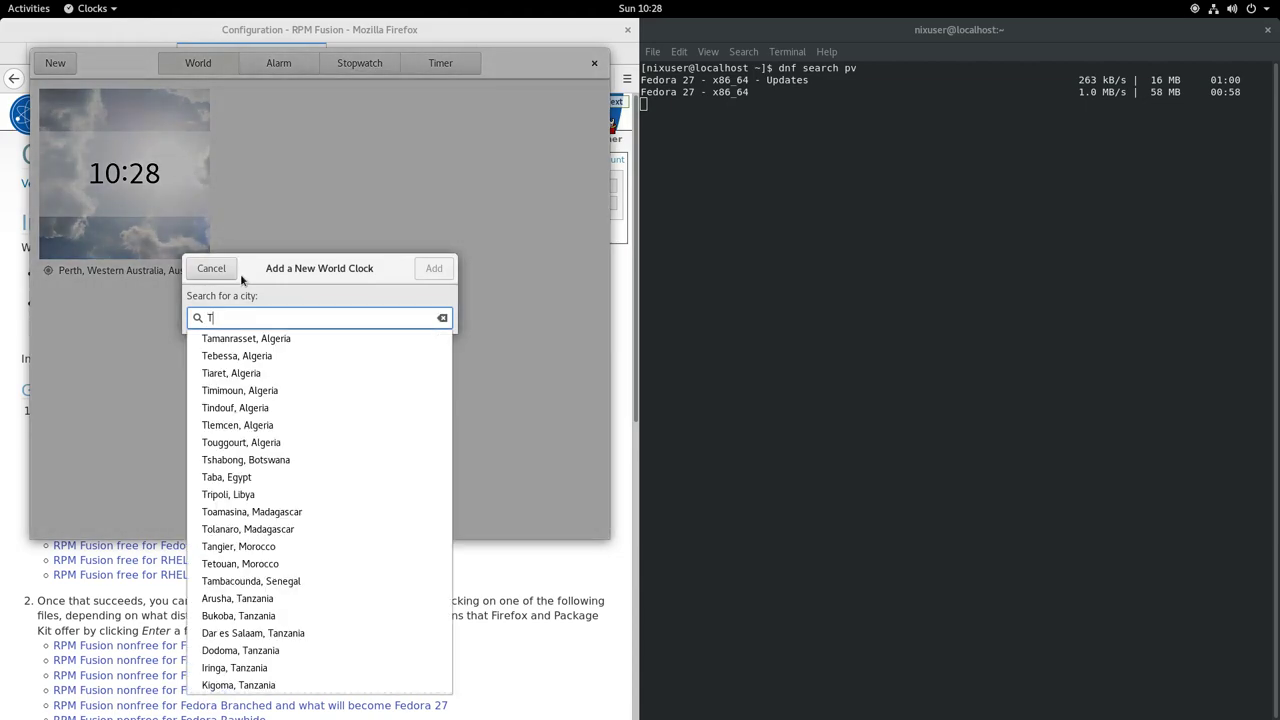
type("okyo, Japan")
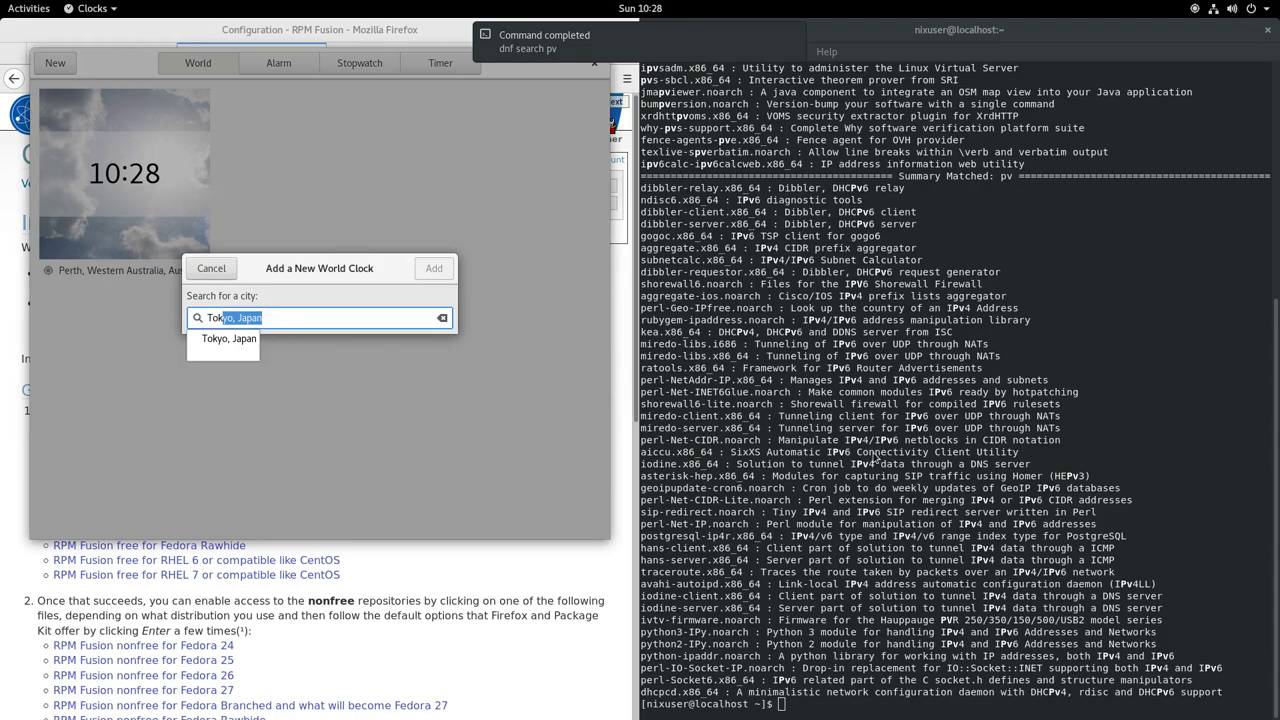
- Review the terminal's package search results for pv and highlight the start of the exactly matching package's line
scroll(888, 503, "up", 10)
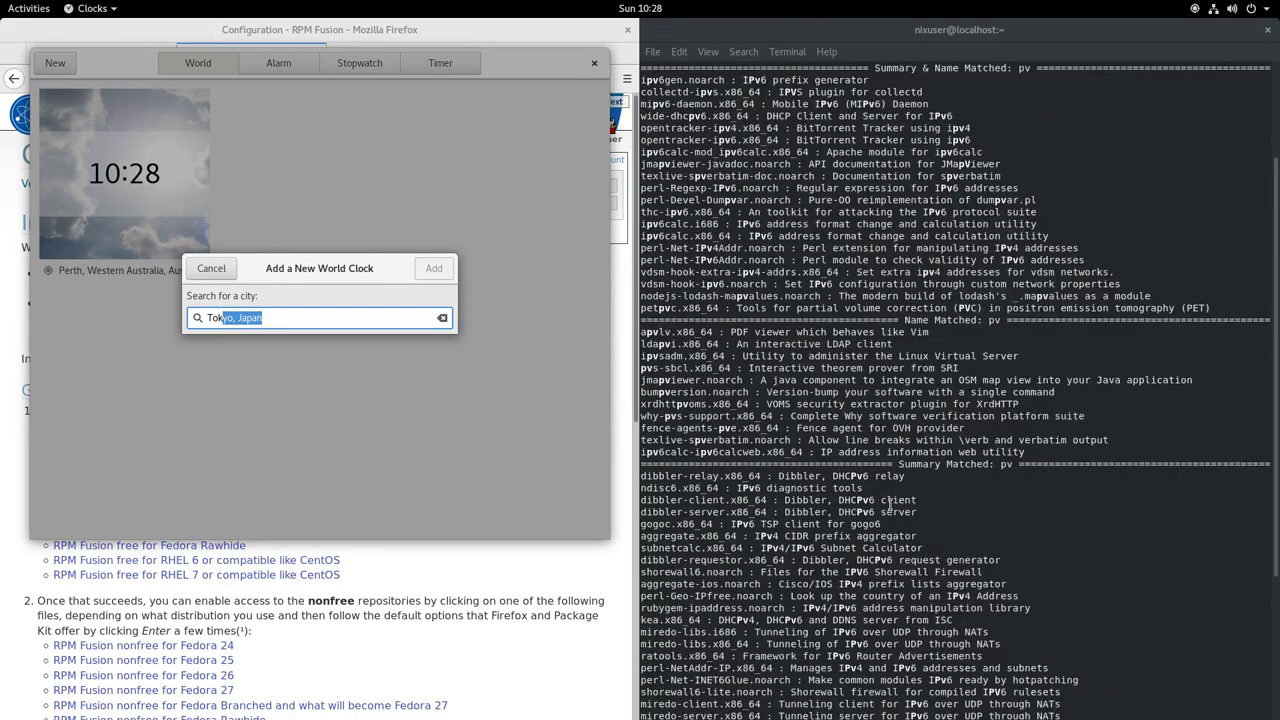
scroll(888, 503, "down", 10)
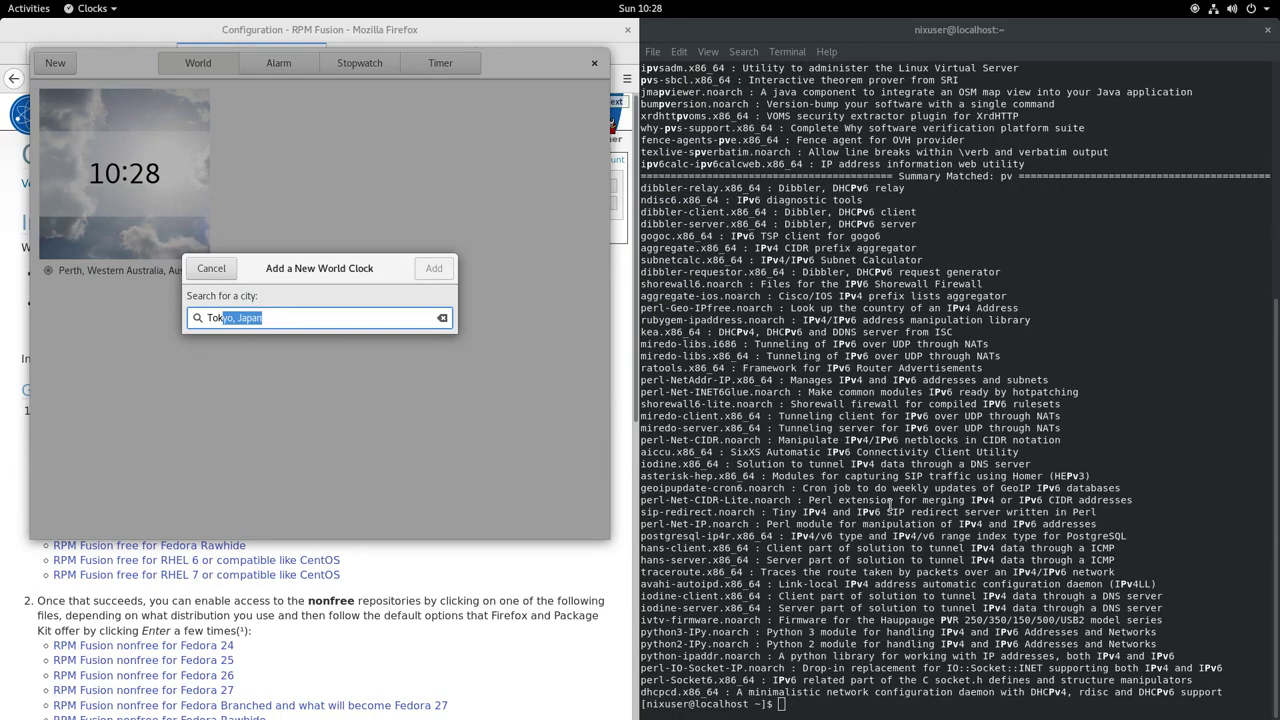
scroll(888, 503, "up", 10)
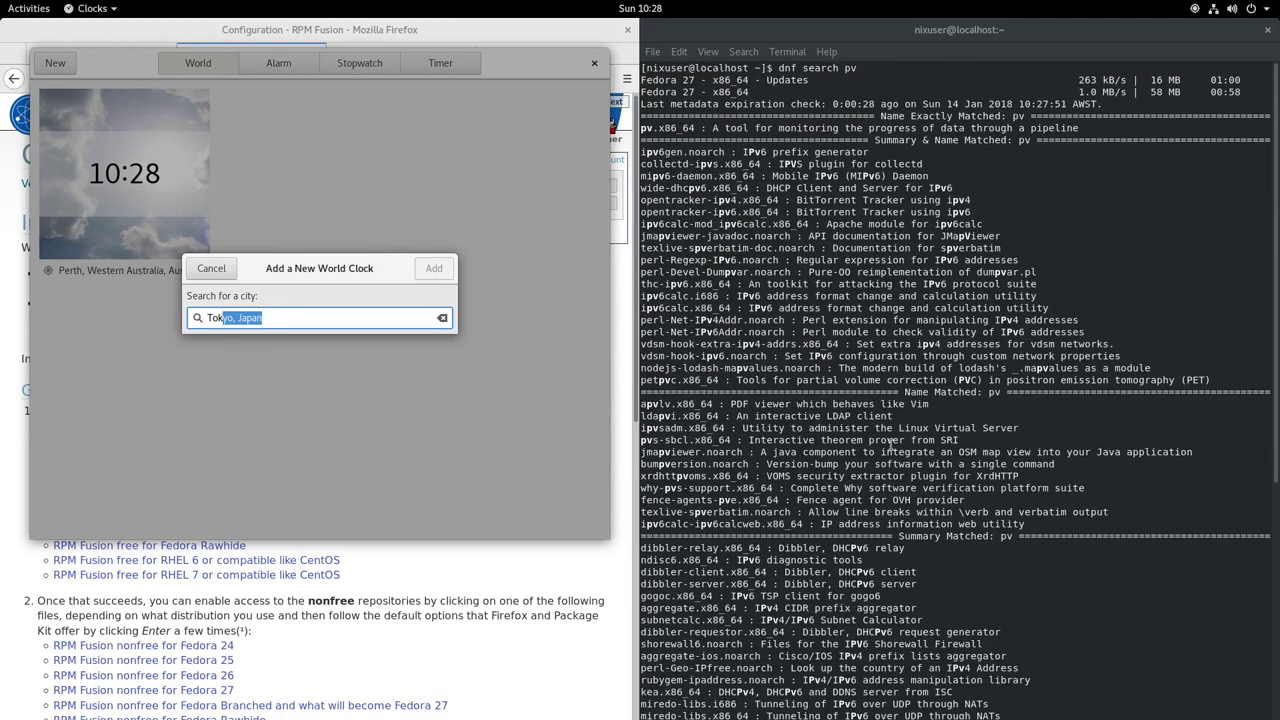
left_click_drag(640, 128, 724, 128)
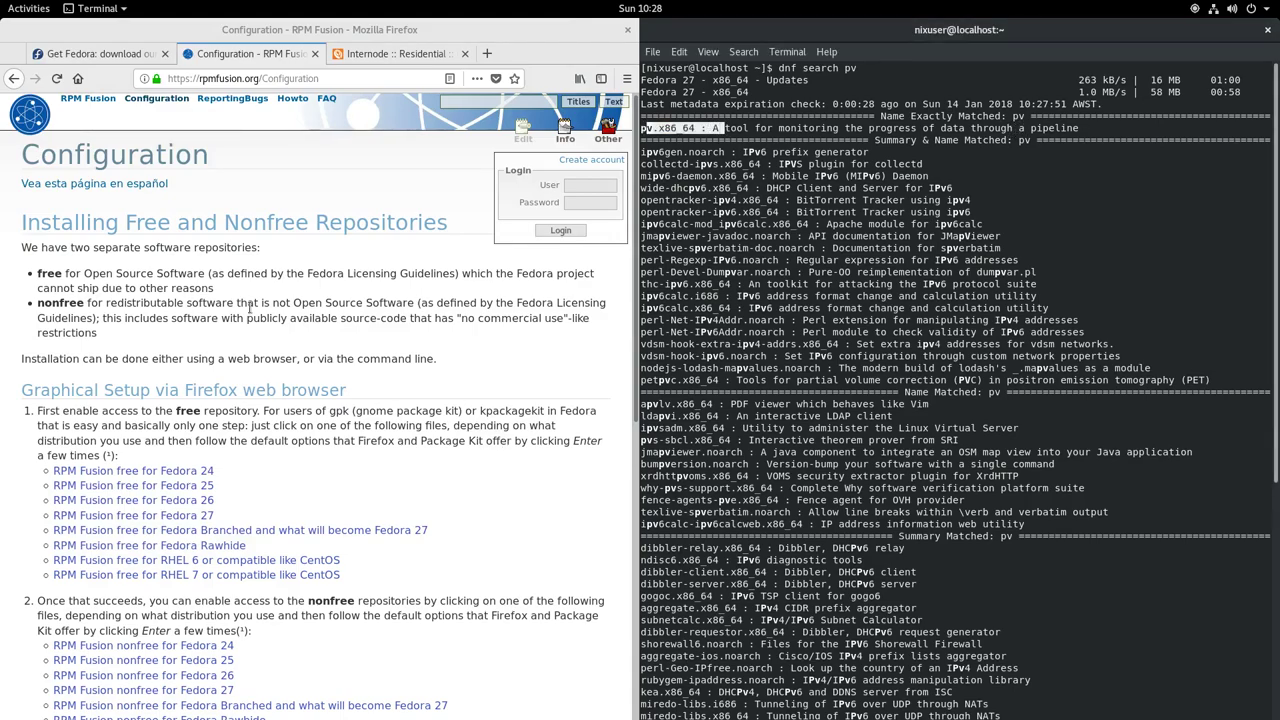
- Switch back to the Clocks window and add a world clock for Tokyo, Japan
left_click(5, 6)
left_click(521, 532)
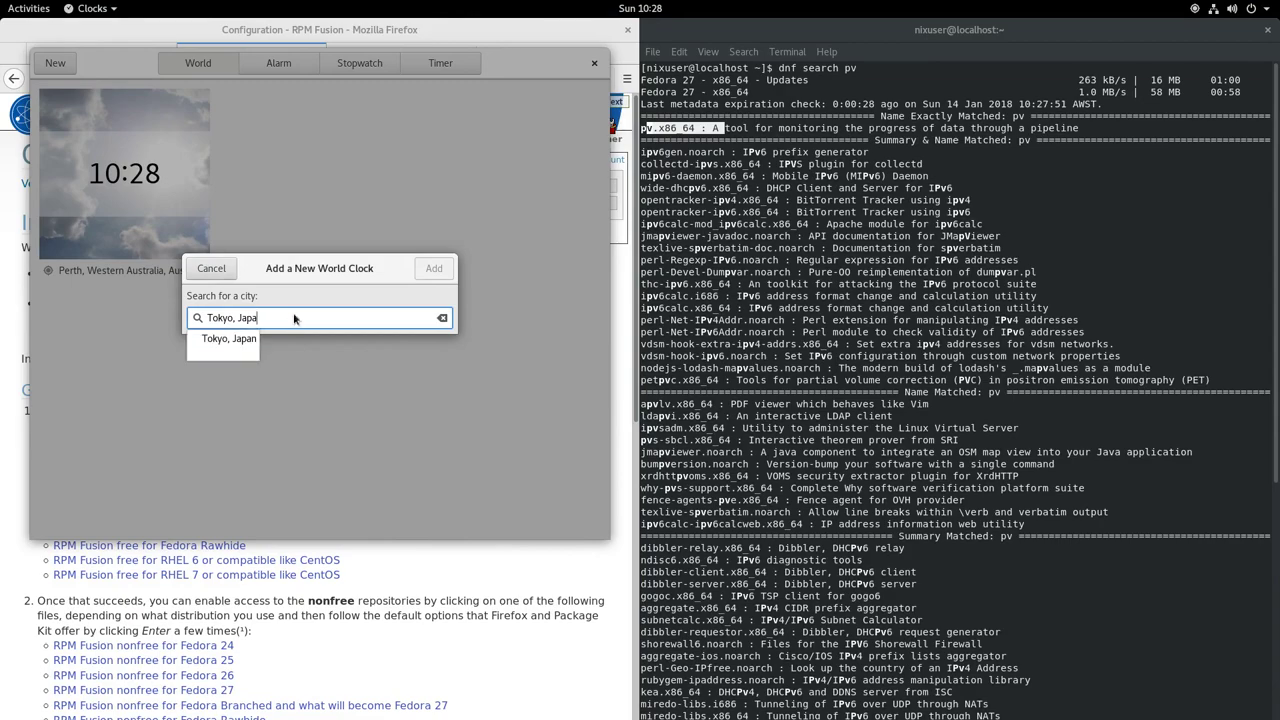
key("BackSpace")
key("BackSpace")
key("BackSpace")
key("BackSpace")
key("BackSpace")
key("BackSpace")
key("BackSpace")
left_click(212, 338)
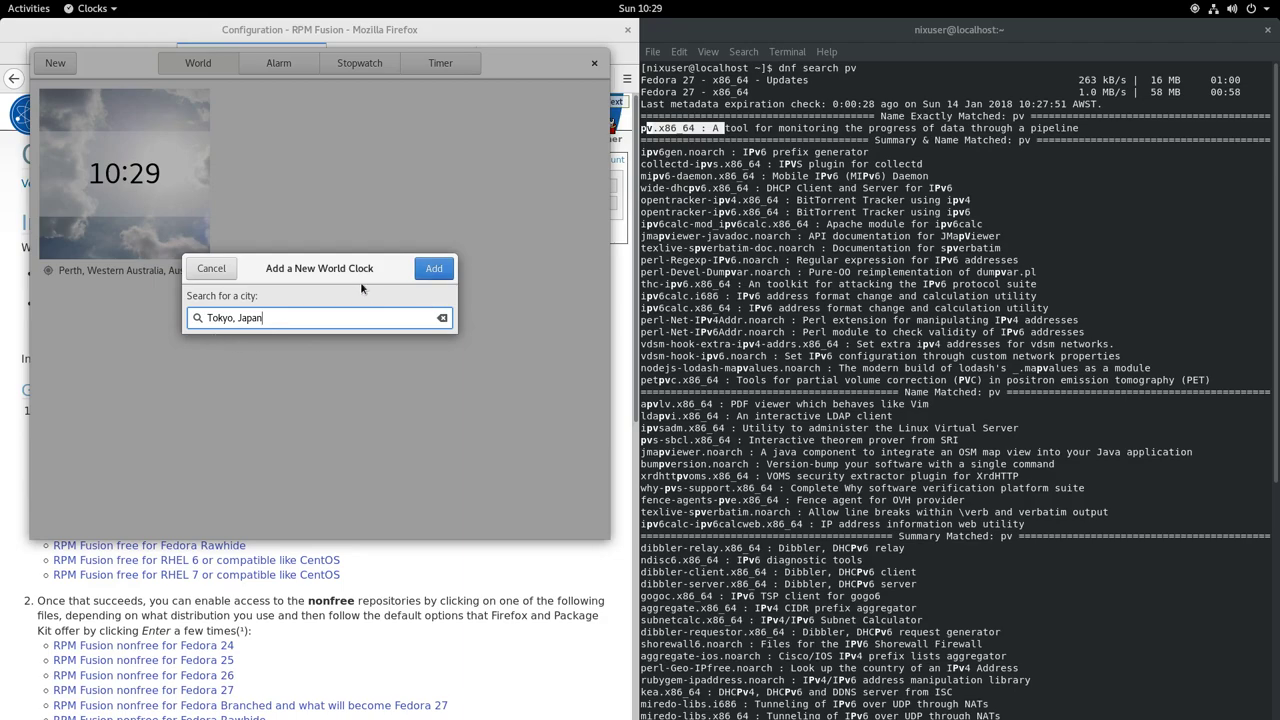
left_click(436, 268)
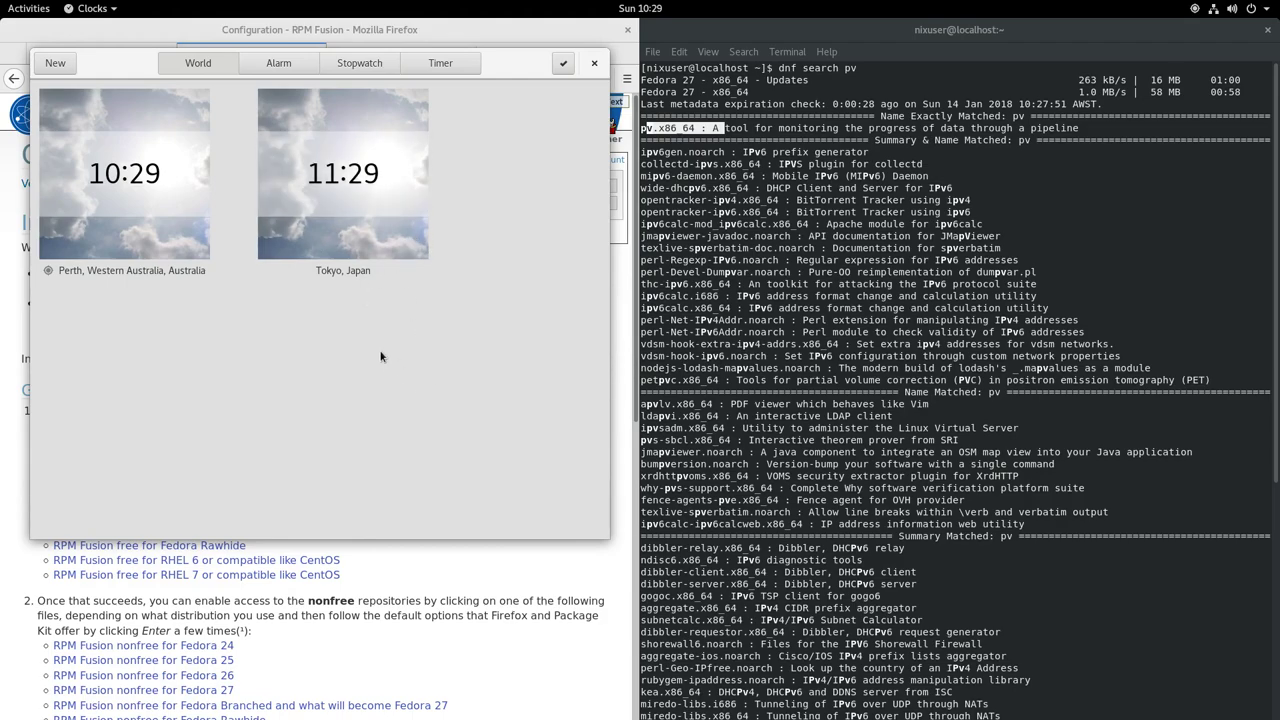
- Look through the Alarm, Timer and Stopwatch views of Clocks and close the application
left_click(282, 66)
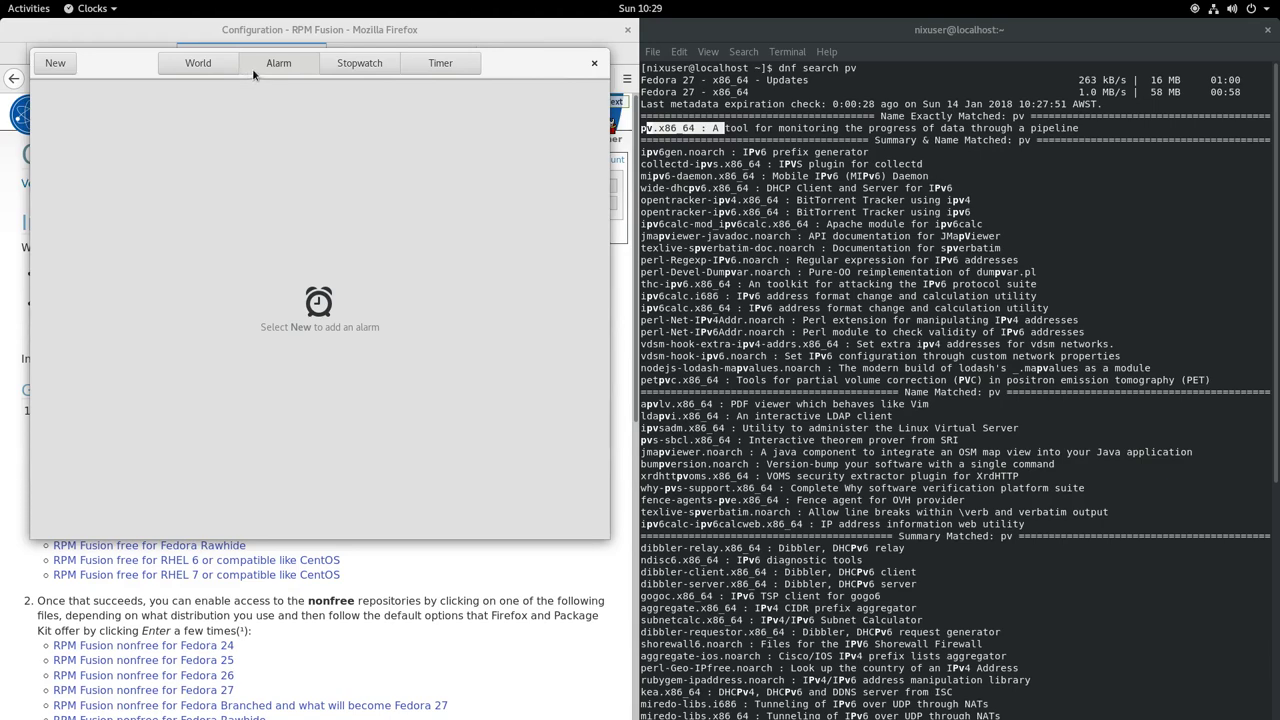
left_click(440, 64)
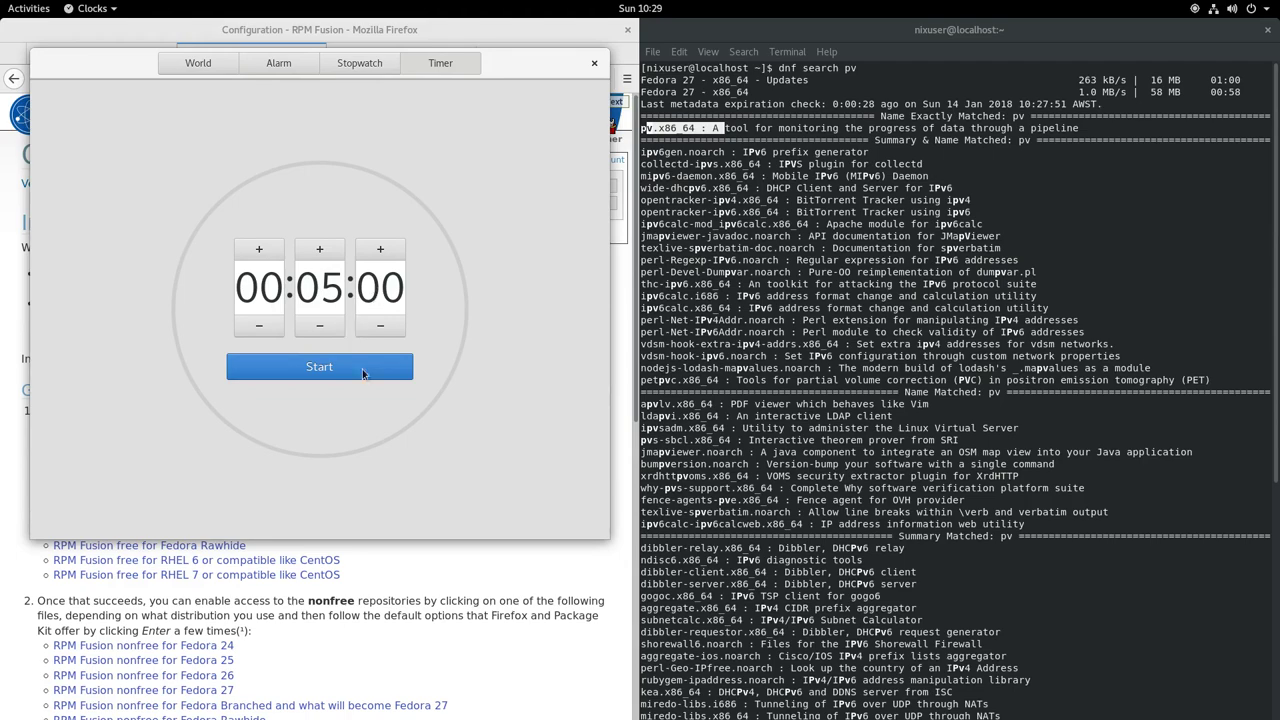
left_click(347, 64)
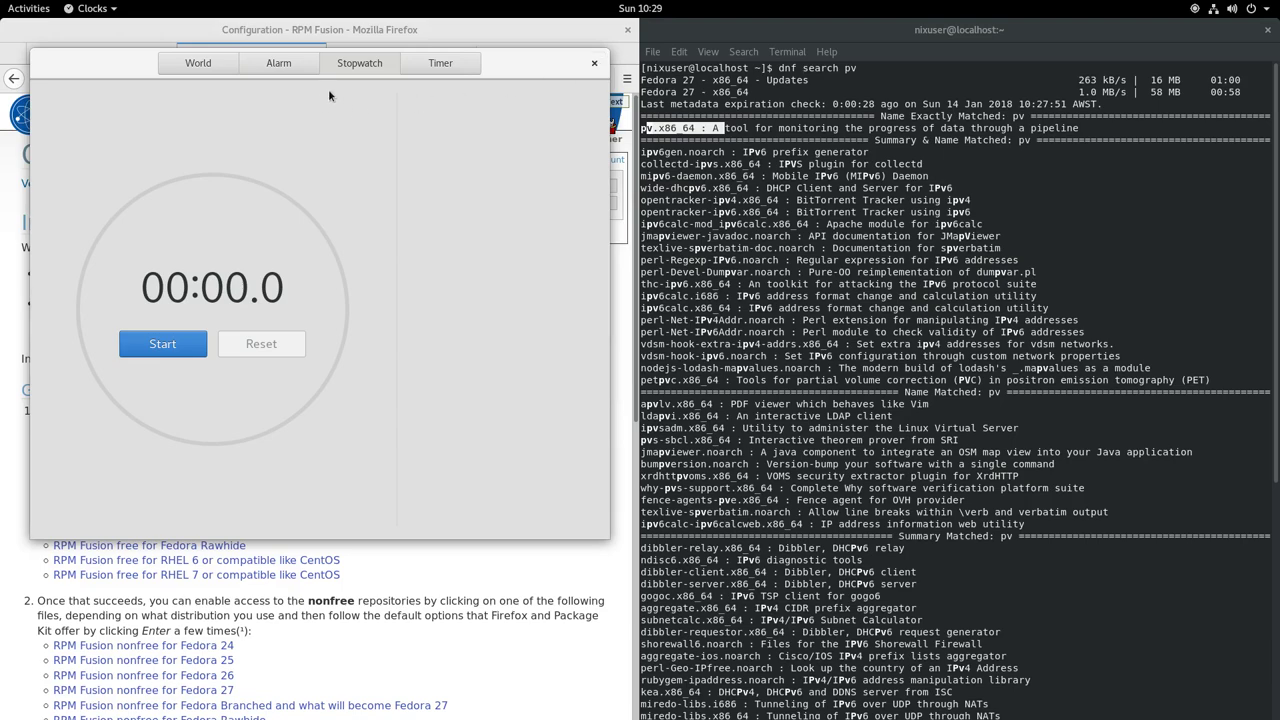
left_click(594, 67)
- Open the Documents application, look at its document overview and close it
left_click(28, 8)
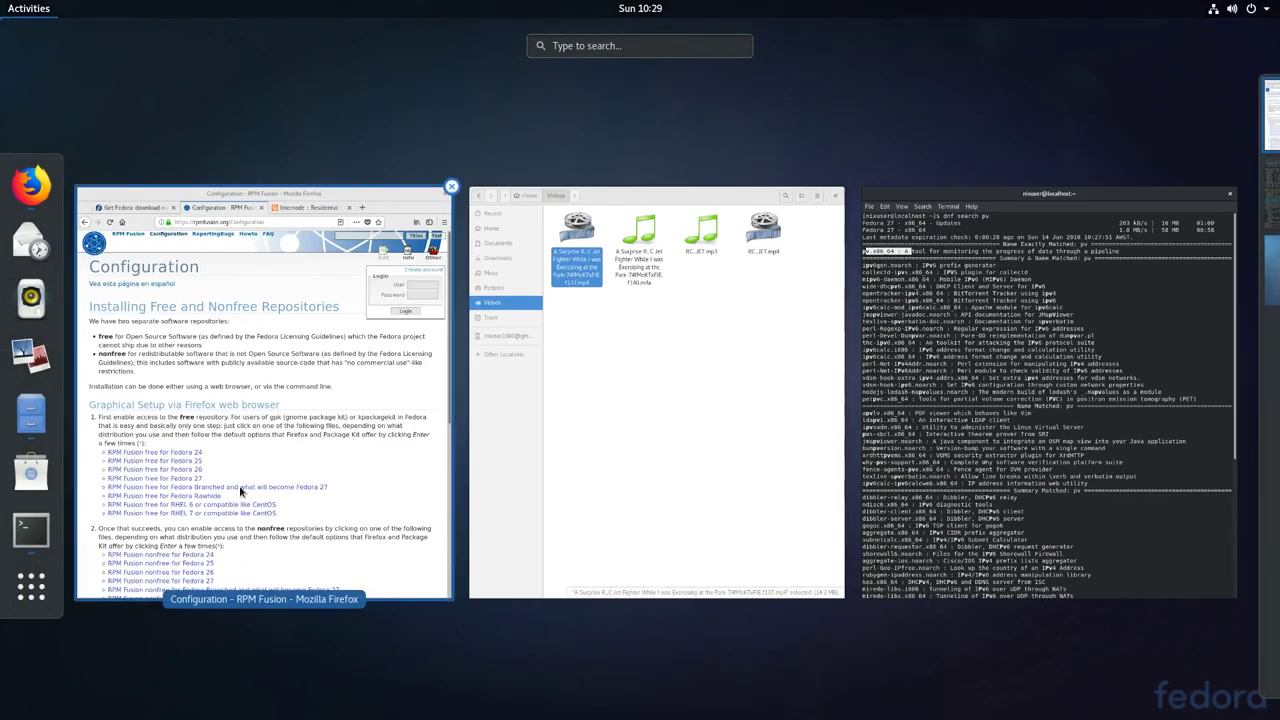
left_click(31, 587)
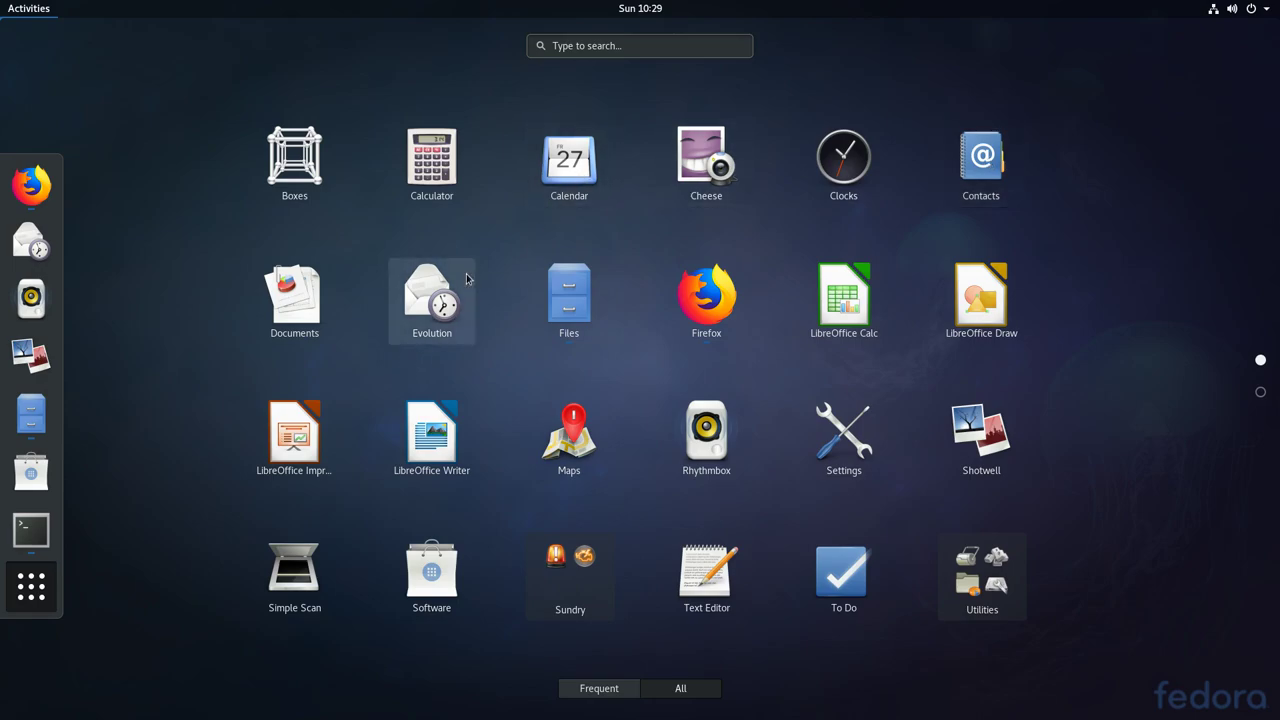
left_click(314, 310)
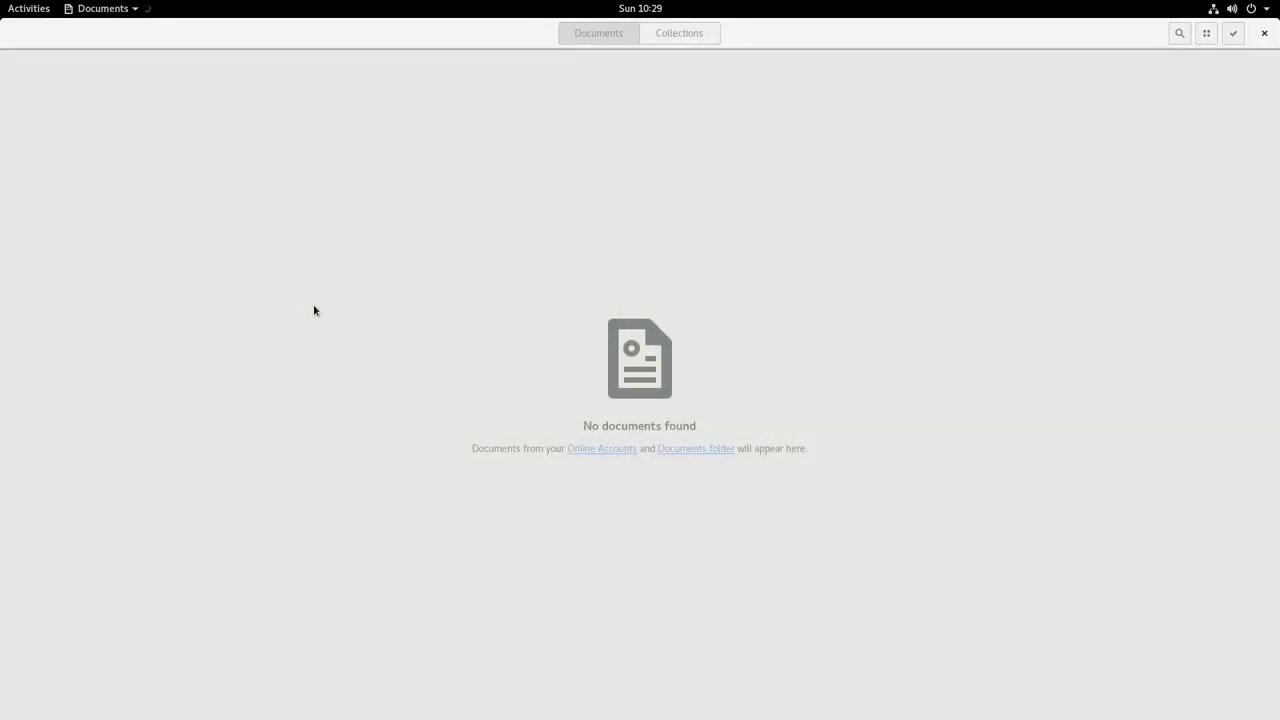
left_click(1264, 33)
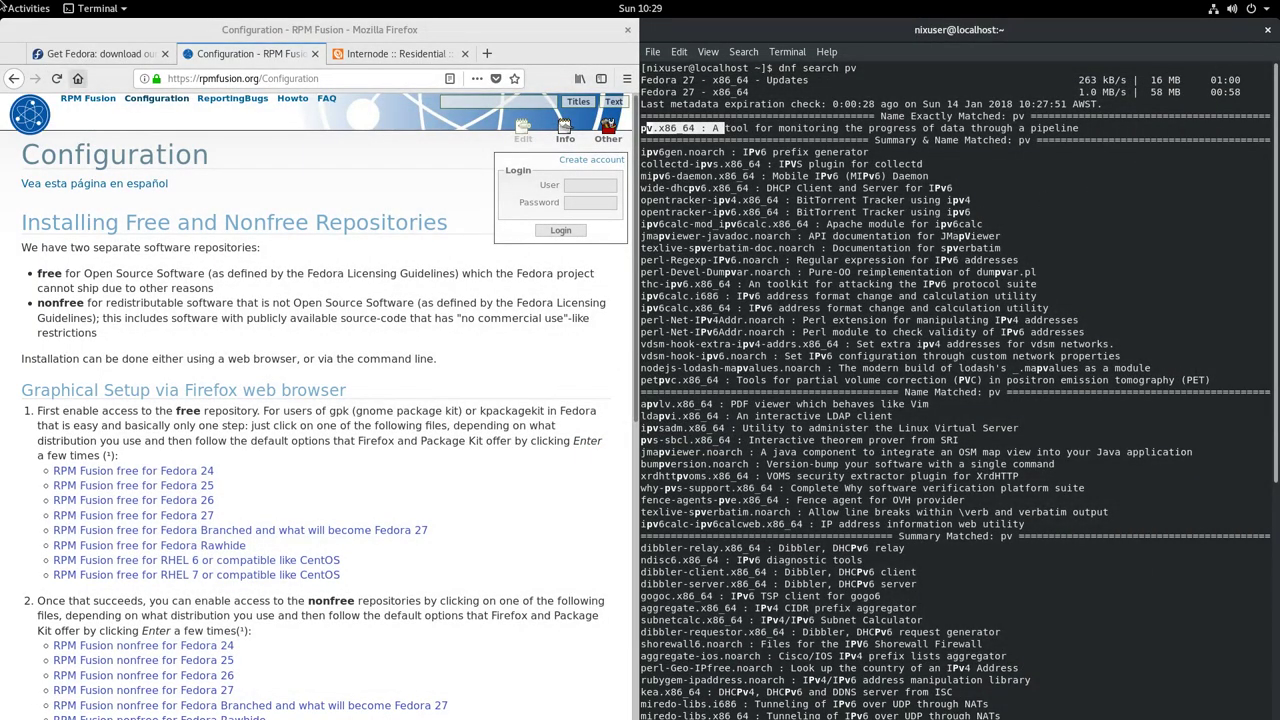
- Find LibreOffice Writer among the applications and launch it with a blank document
mouse_move(3, 4)
left_click(44, 596)
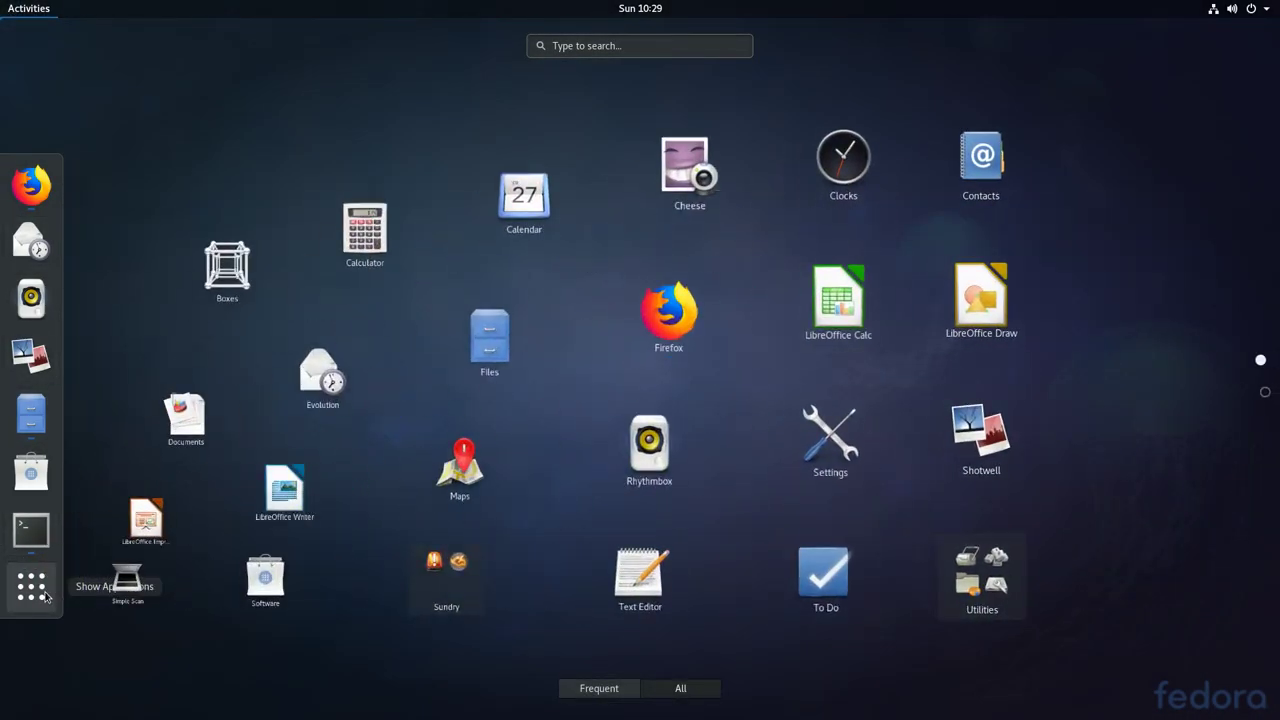
type("c")
key("BackSpace")
type("wri")
key("Return")
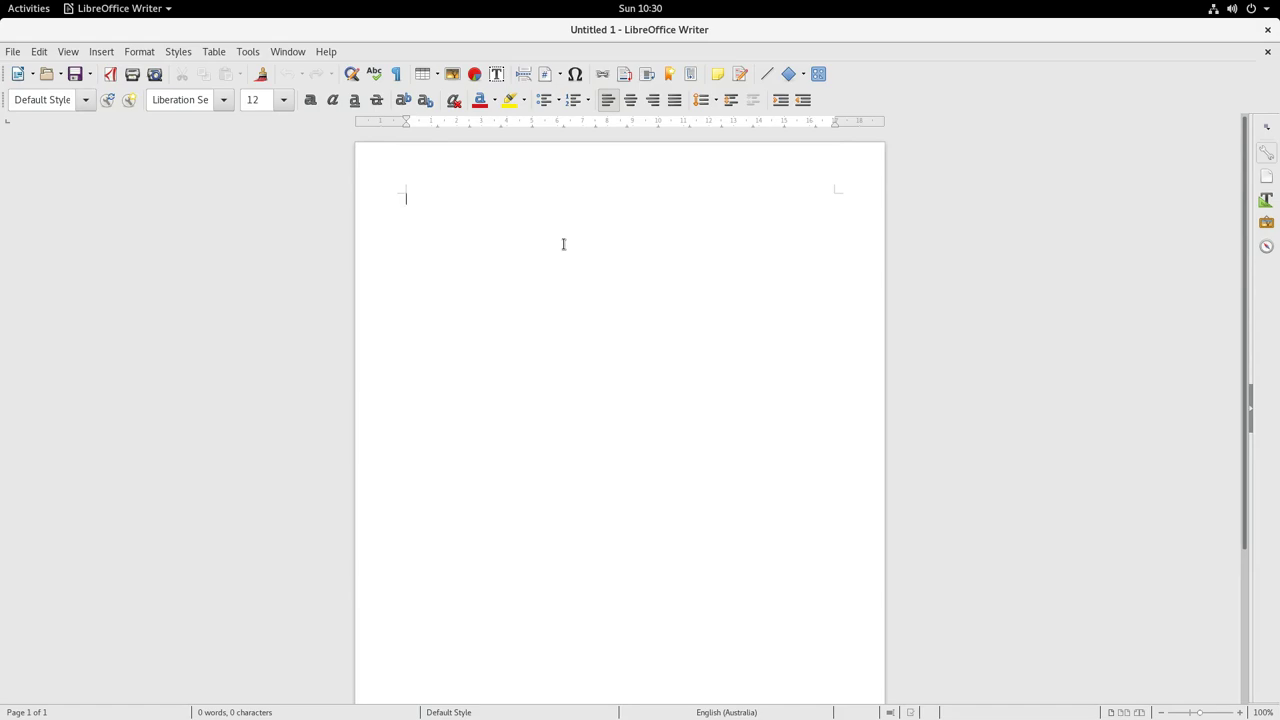
- Write "The quick brown fox jumps over the lazy dog." in the blank document
type("The quick brown fox jumps over tha l")
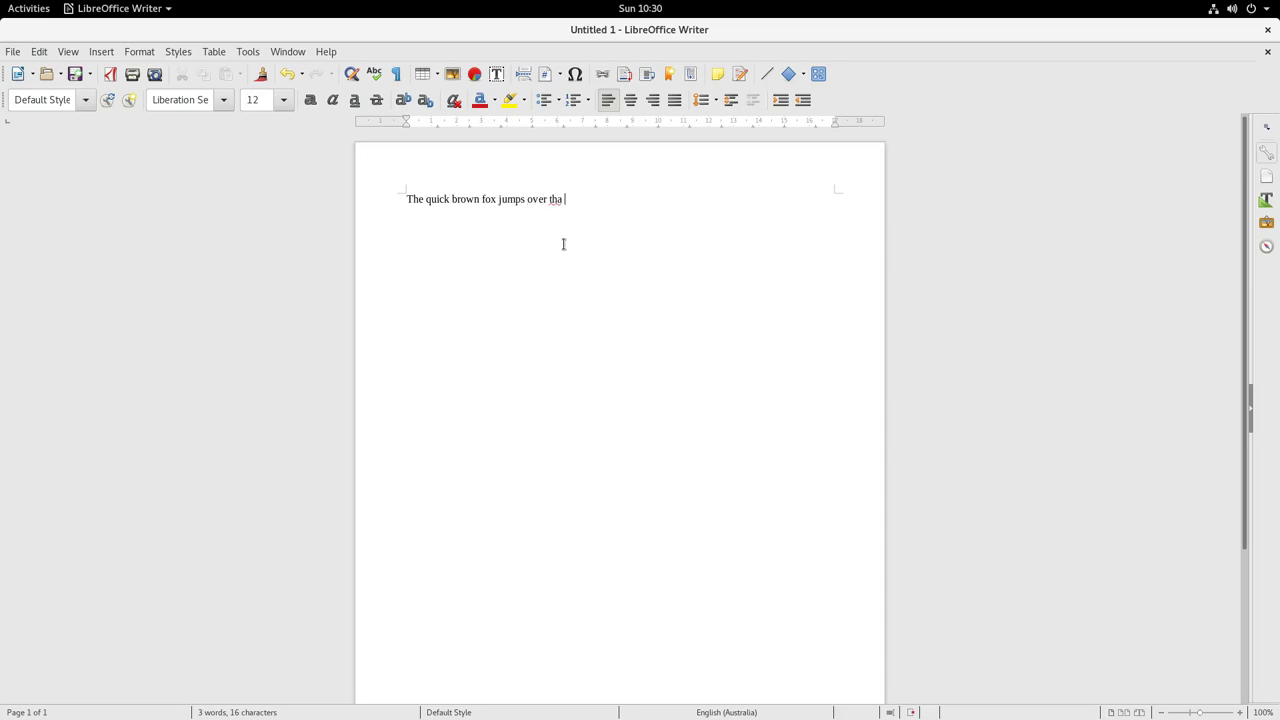
key("BackSpace")
key("BackSpace")
key("BackSpace")
type("e lazy dog.")
- Save the document under the name fox and close LibreOffice Writer
left_click(74, 73)
type("fox.")
key("Return")
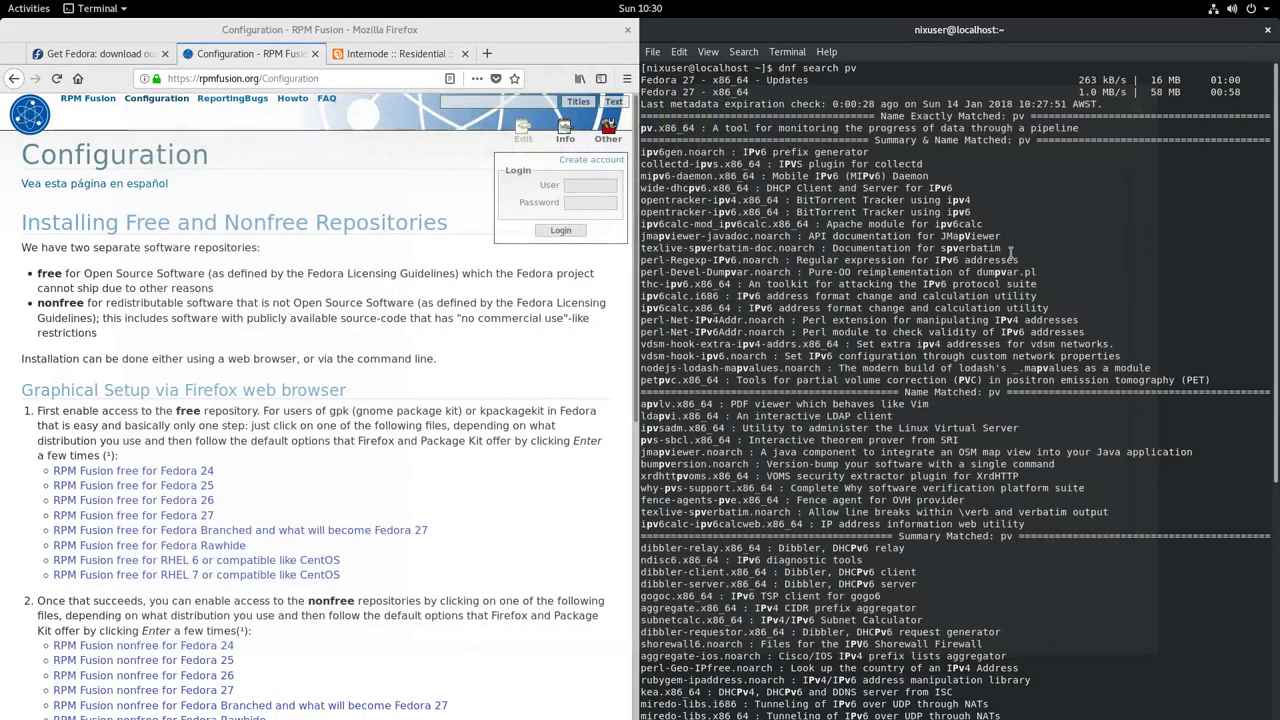
left_click(1267, 29)
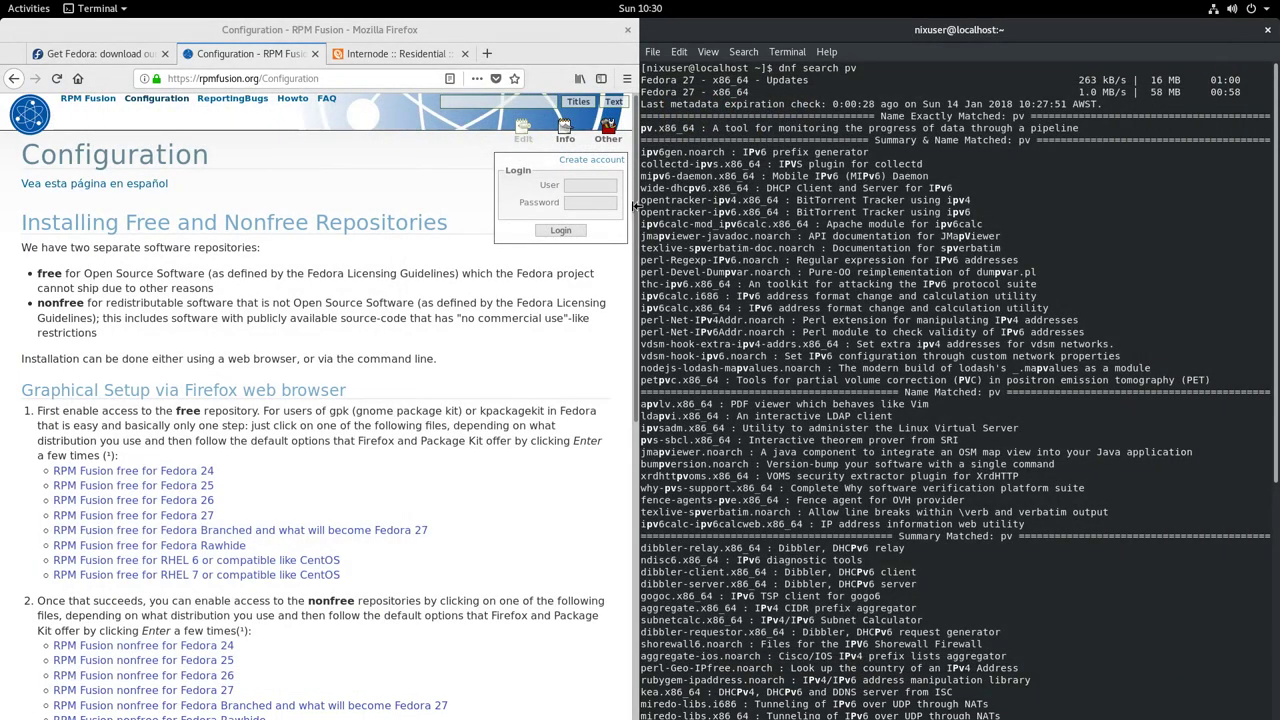
- View the fox document in the Documents application, open it from there with LibreOffice Writer, and close both windows
left_click(32, 10)
left_click(31, 587)
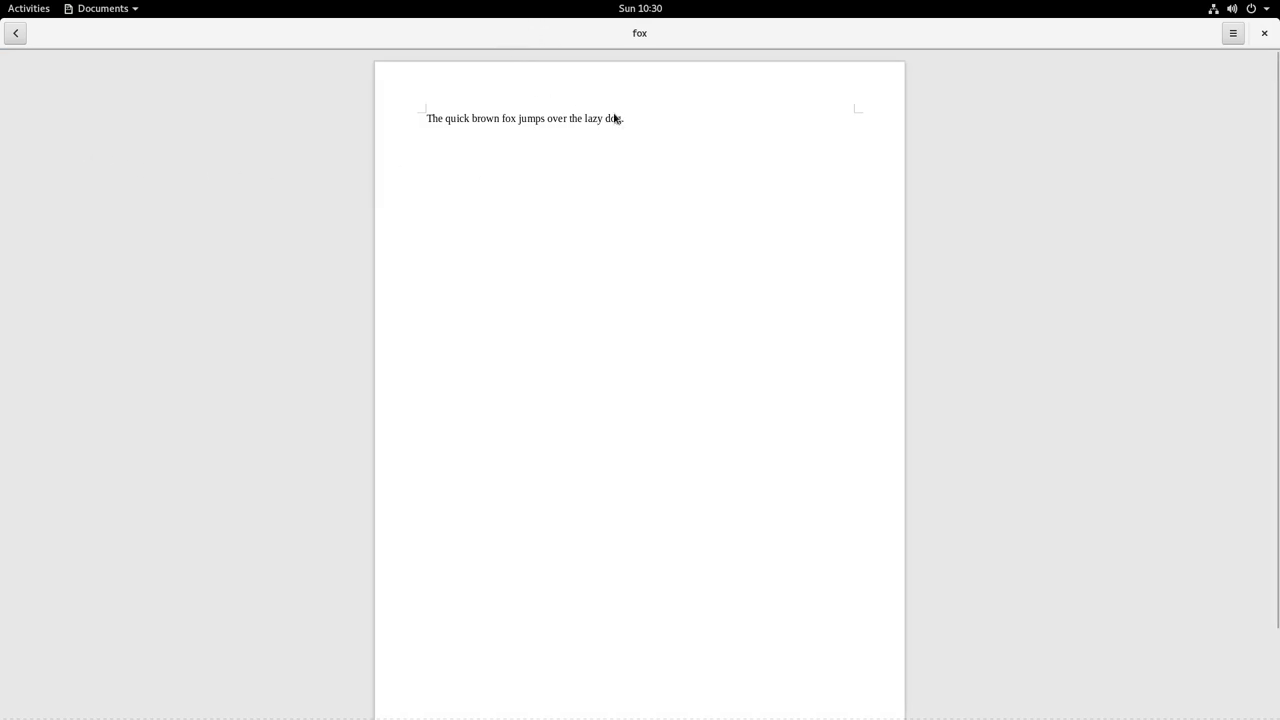
left_click(1234, 36)
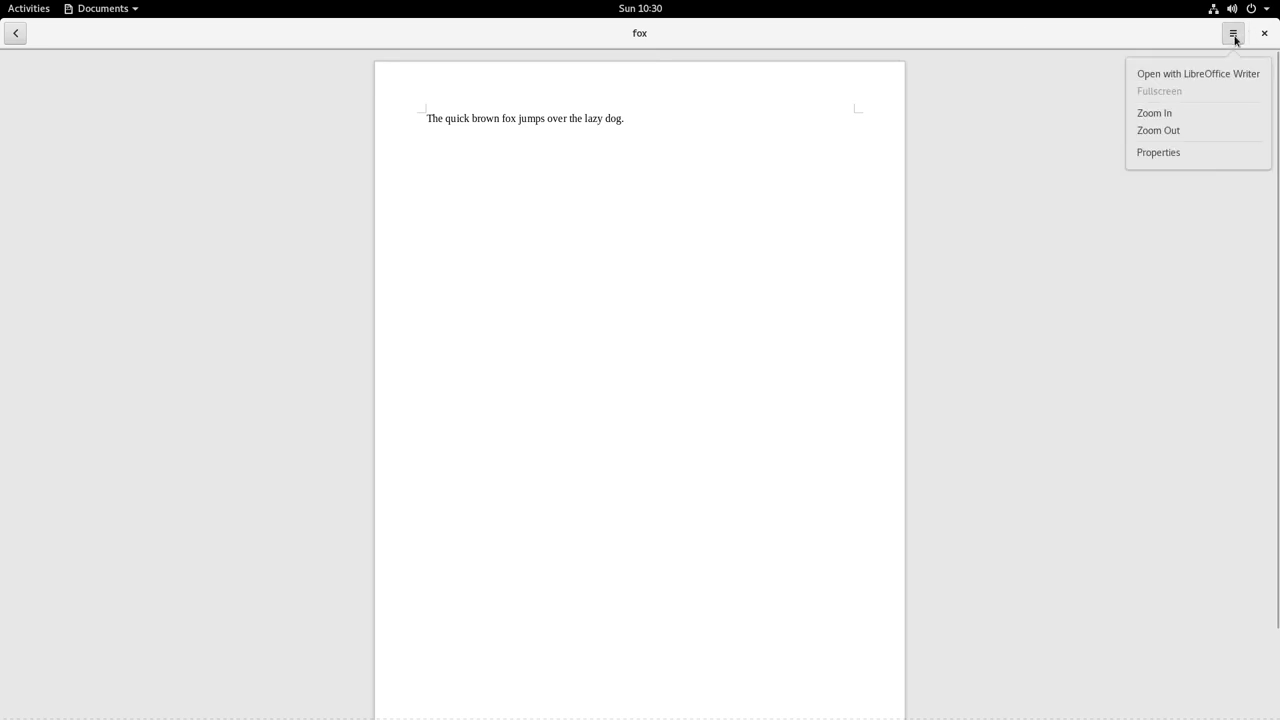
left_click(1169, 77)
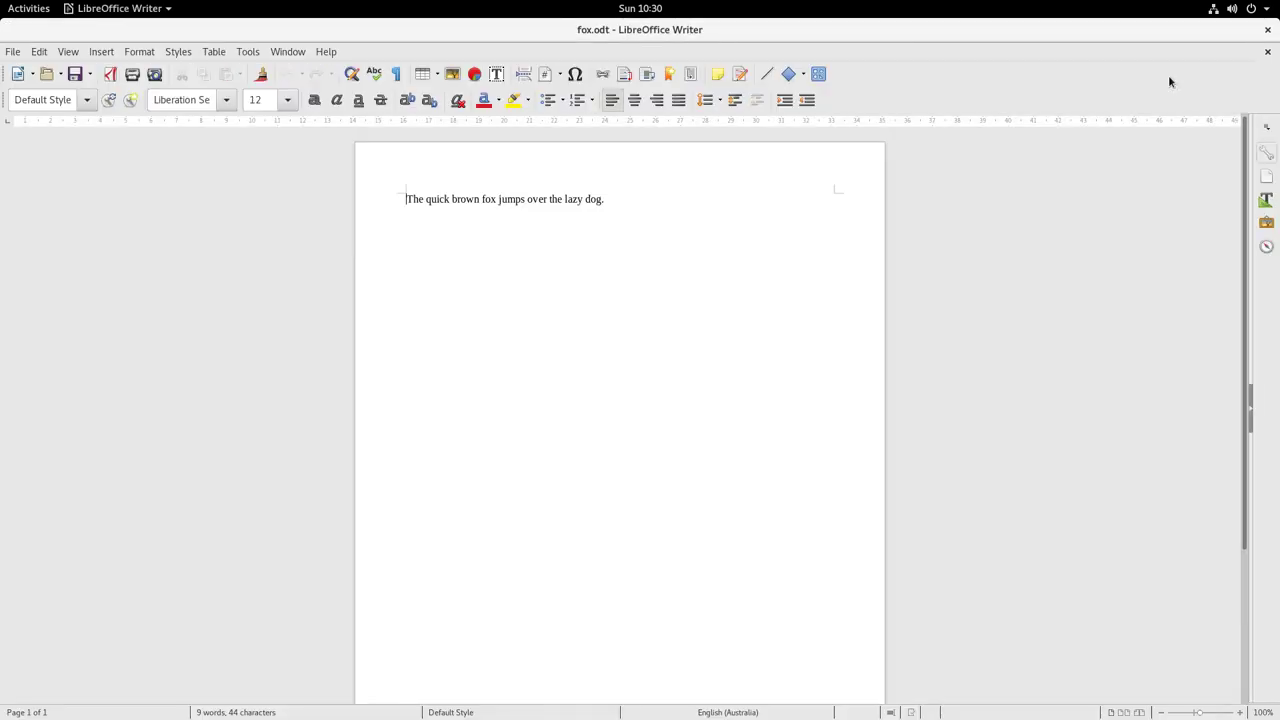
left_click(1267, 29)
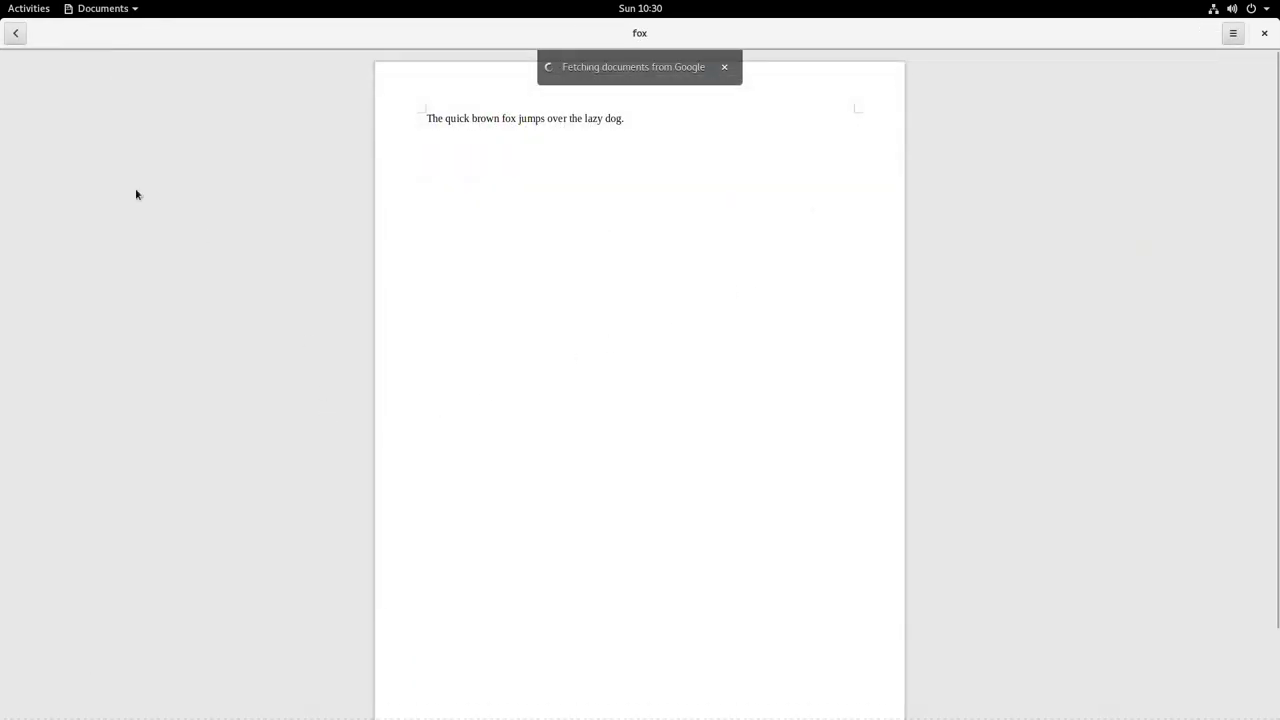
left_click(1264, 33)
- Launch the Maps application and grant it access to the current location
key("super")
left_click(31, 587)
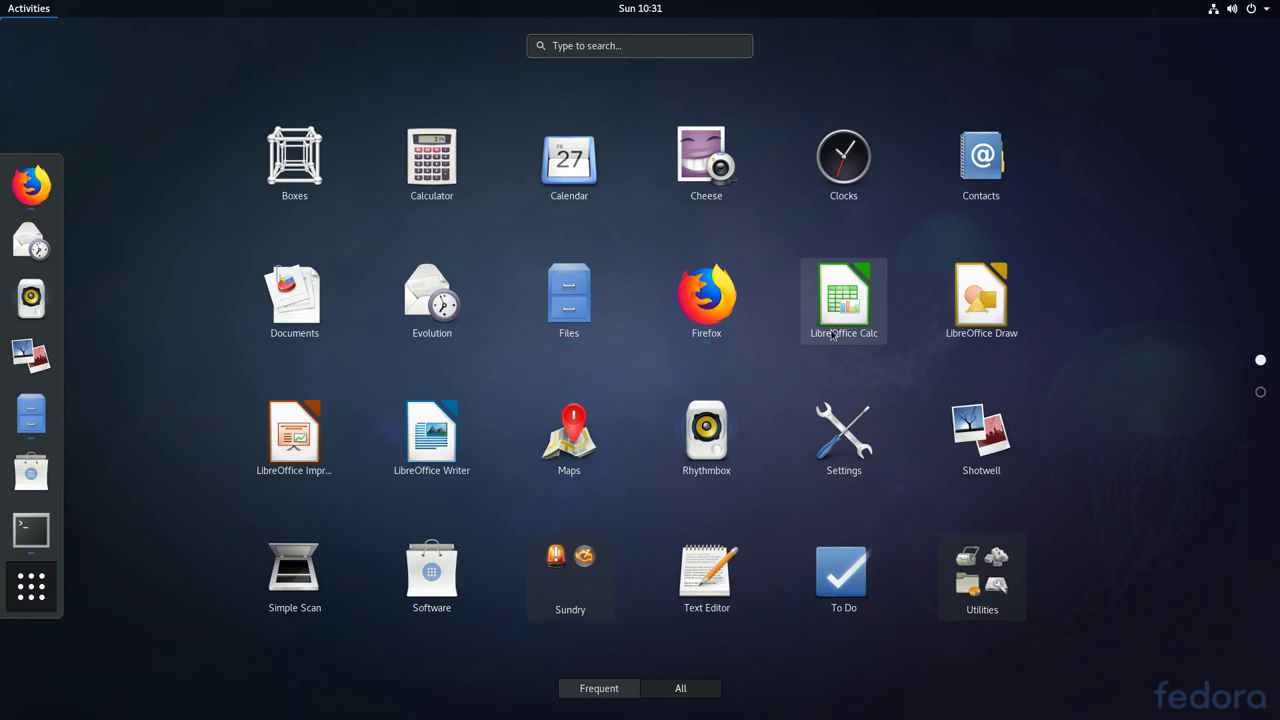
left_click(548, 452)
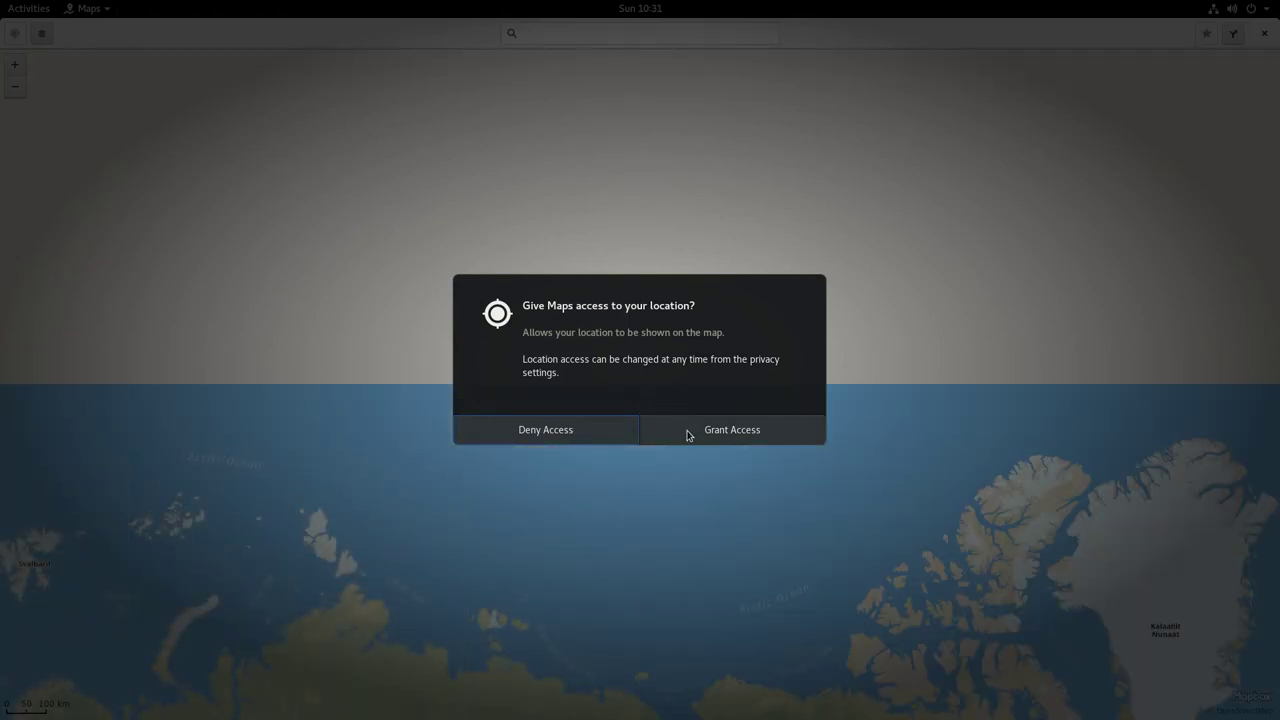
left_click(687, 435)
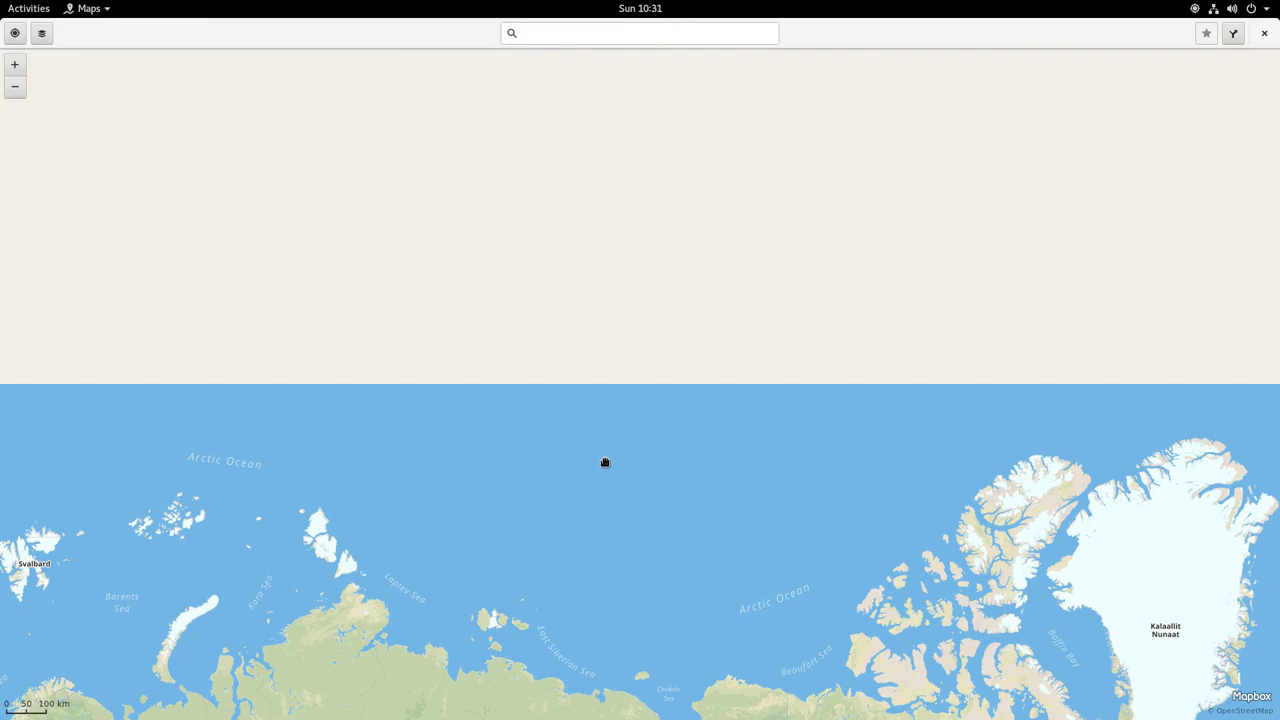
- Search the map for "Perth, Australia" and go to Perth, Western Australia
scroll(605, 462, "down", 5)
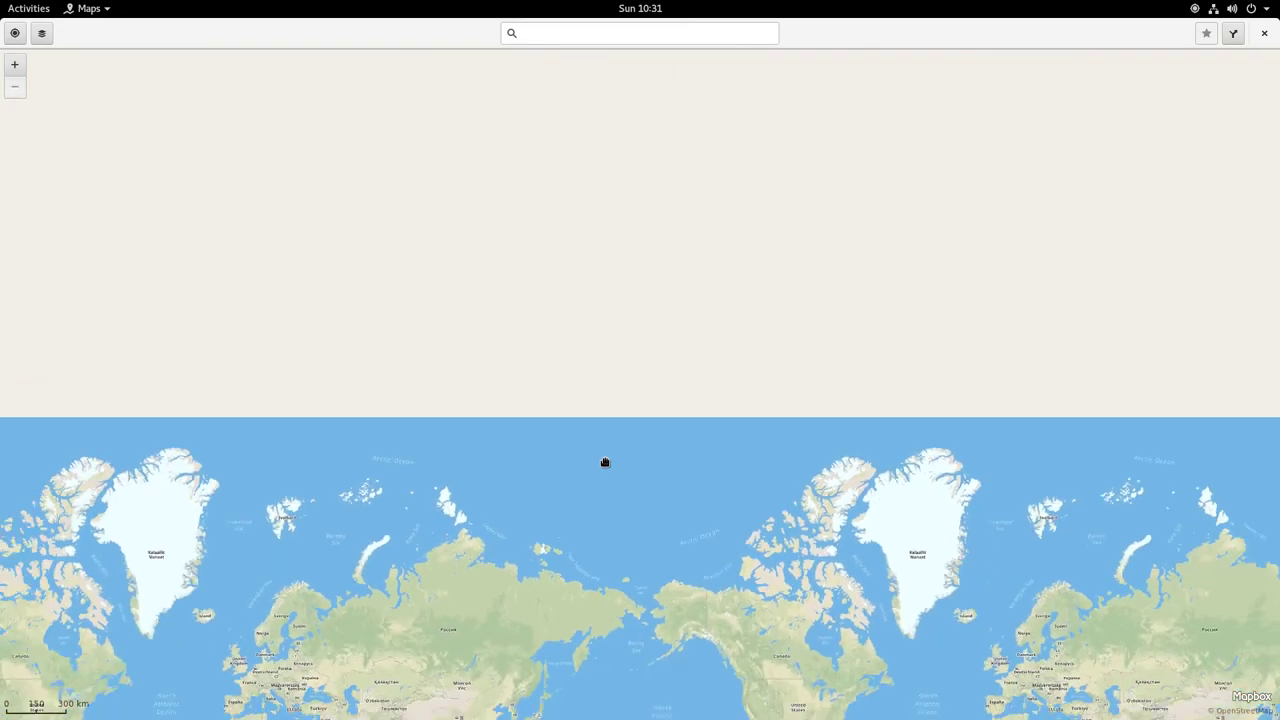
left_click_drag(717, 533, 679, 292)
left_click(578, 30)
type("Perth")
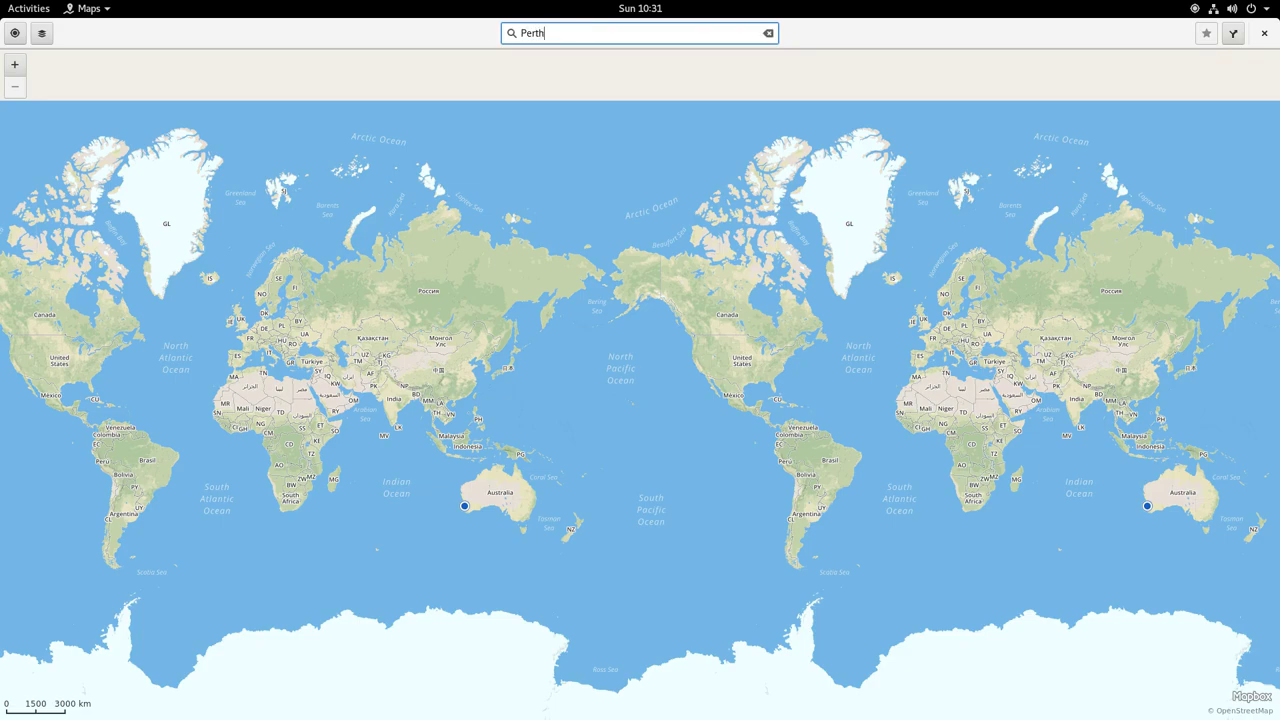
type(", Austr")
key("BackSpace")
key("BackSpace")
key("BackSpace")
type("ustralia")
key("Return")
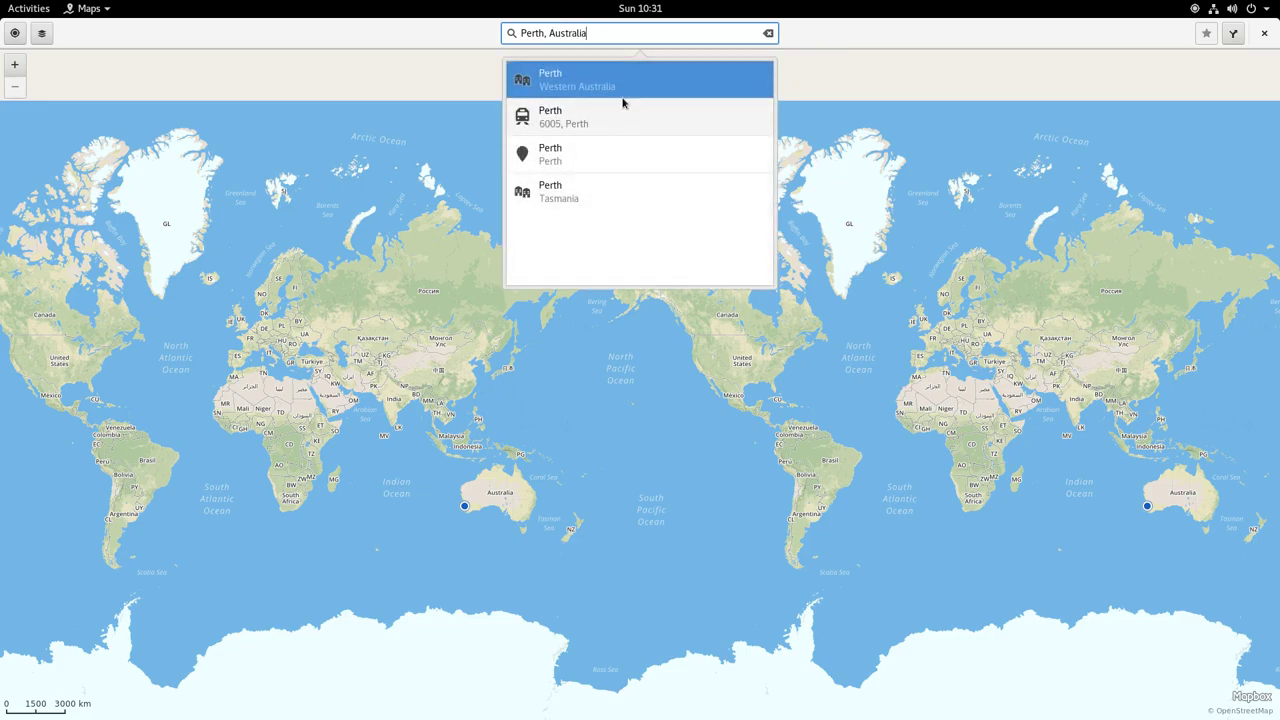
left_click(624, 93)
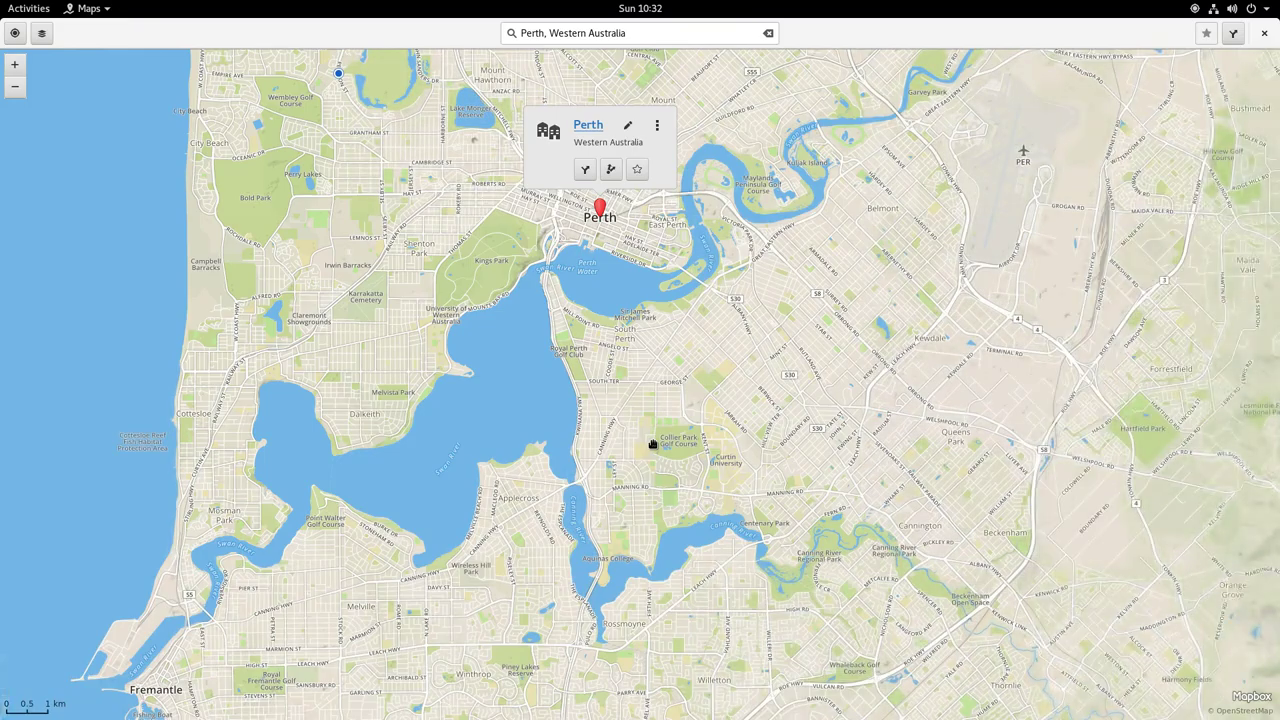
- Switch the Perth map to the satellite imagery layer, examine the city, and close Maps
scroll(652, 444, "up", 1)
scroll(652, 444, "down", 1)
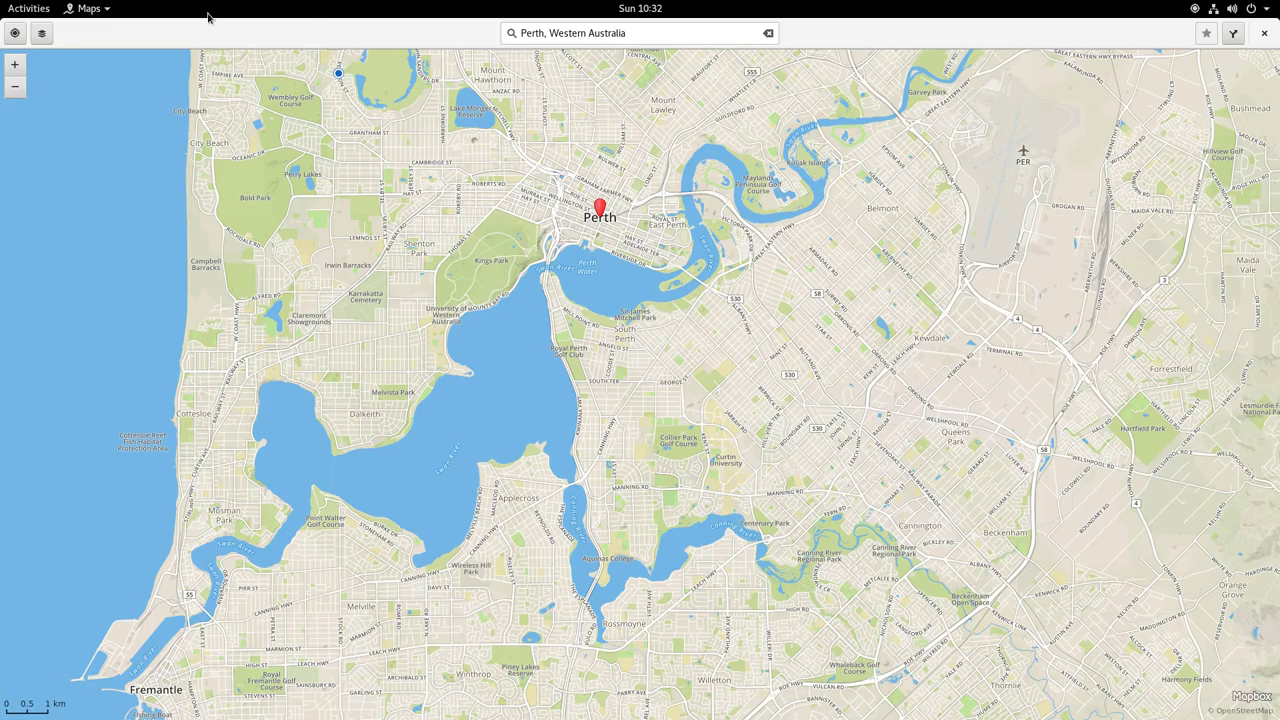
left_click(41, 33)
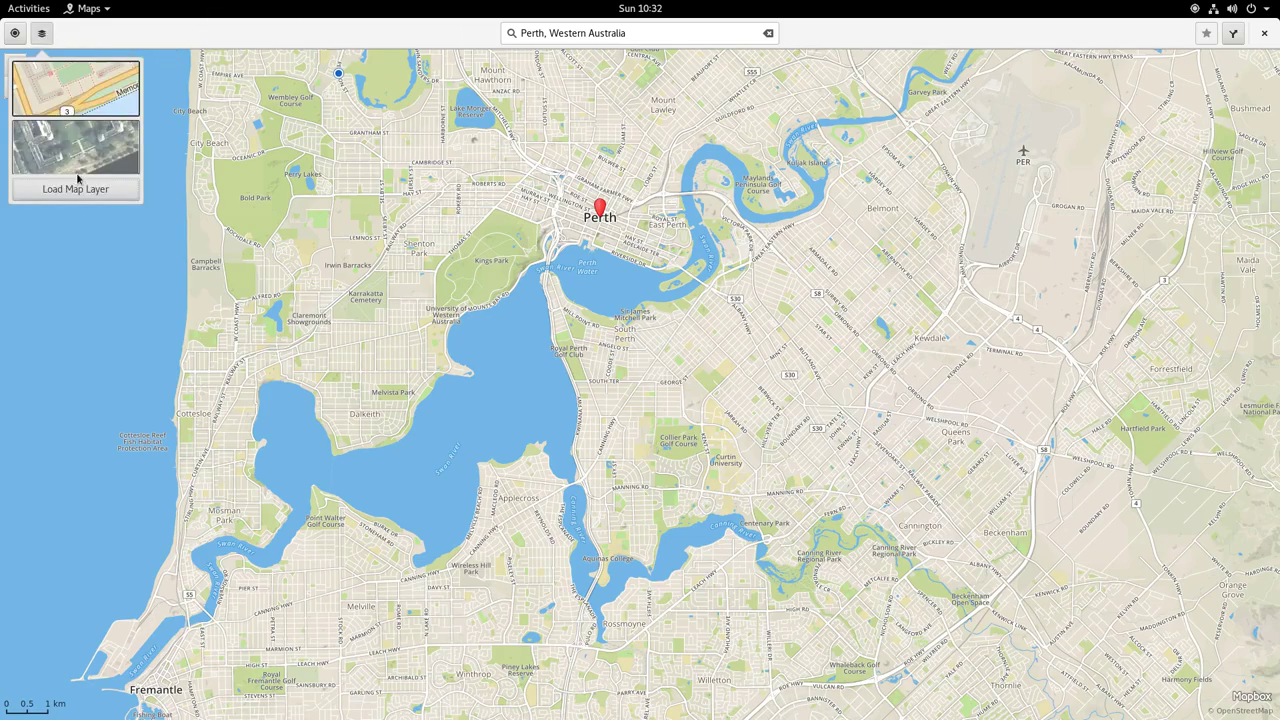
left_click(82, 166)
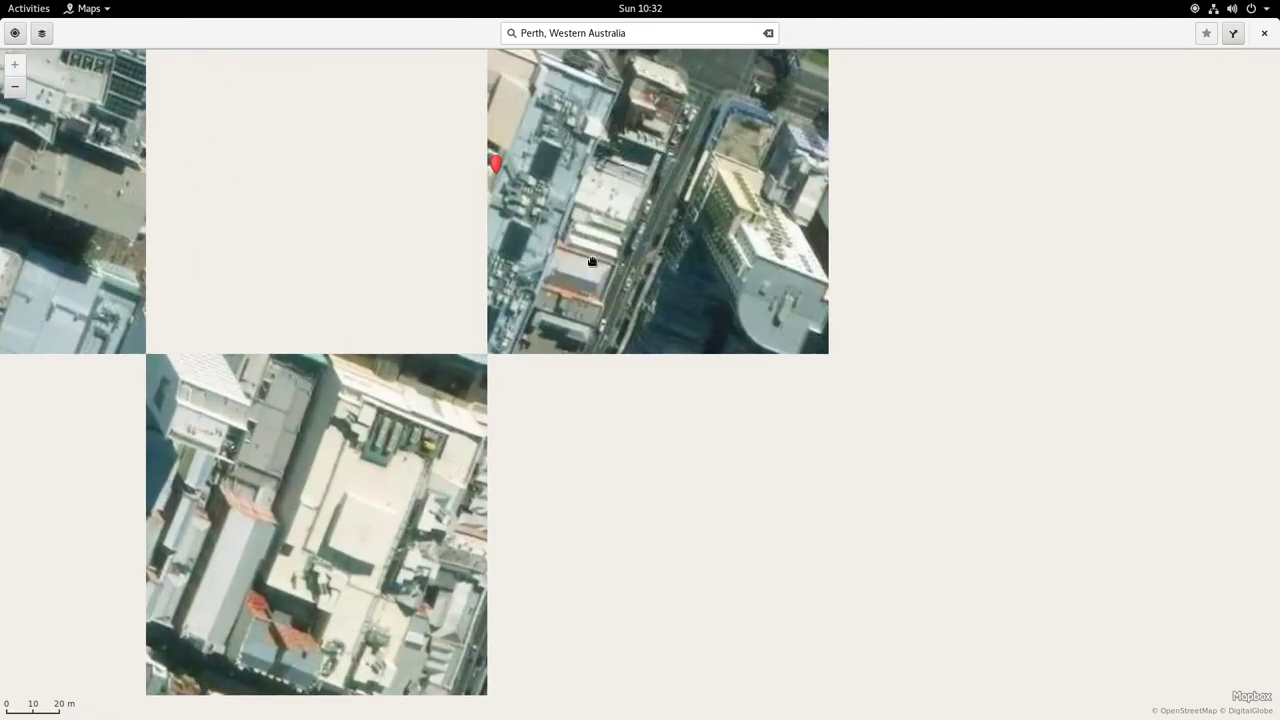
scroll(572, 246, "down", 5)
scroll(572, 246, "down", 2)
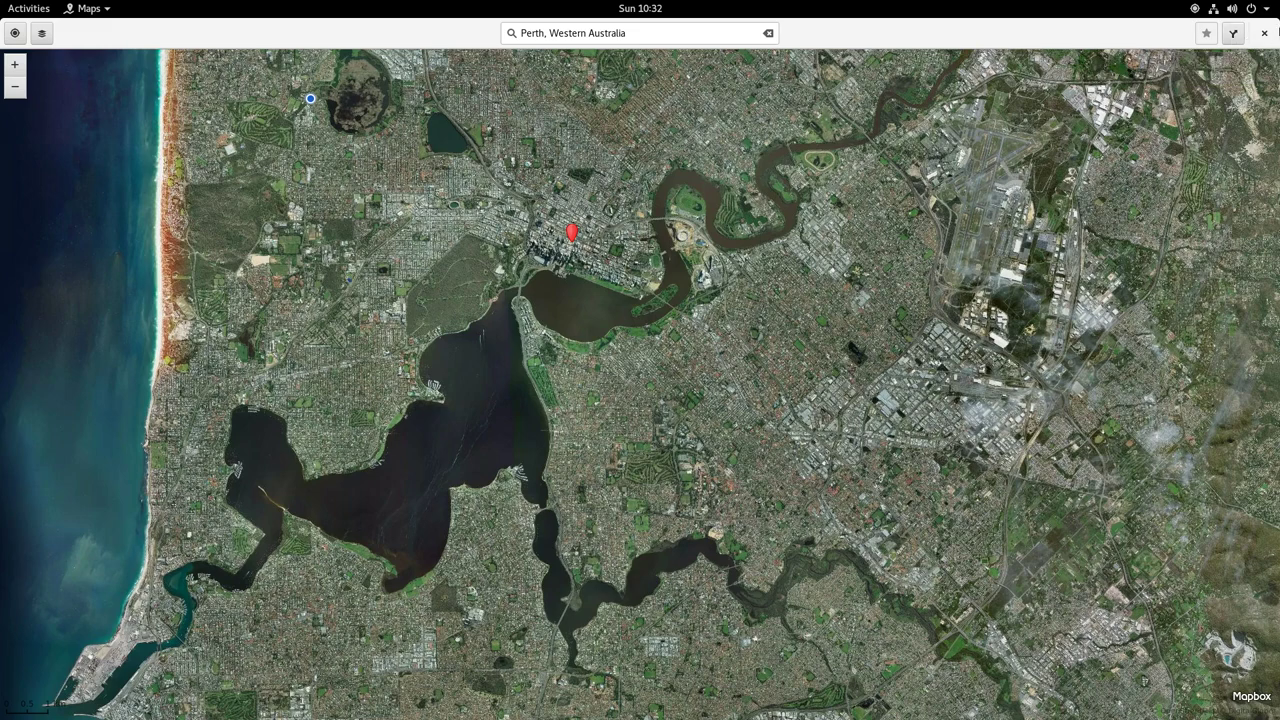
left_click(1265, 33)
- Open the system Settings and view the Bluetooth and Background pages
mouse_move(2, 2)
key("super+a")
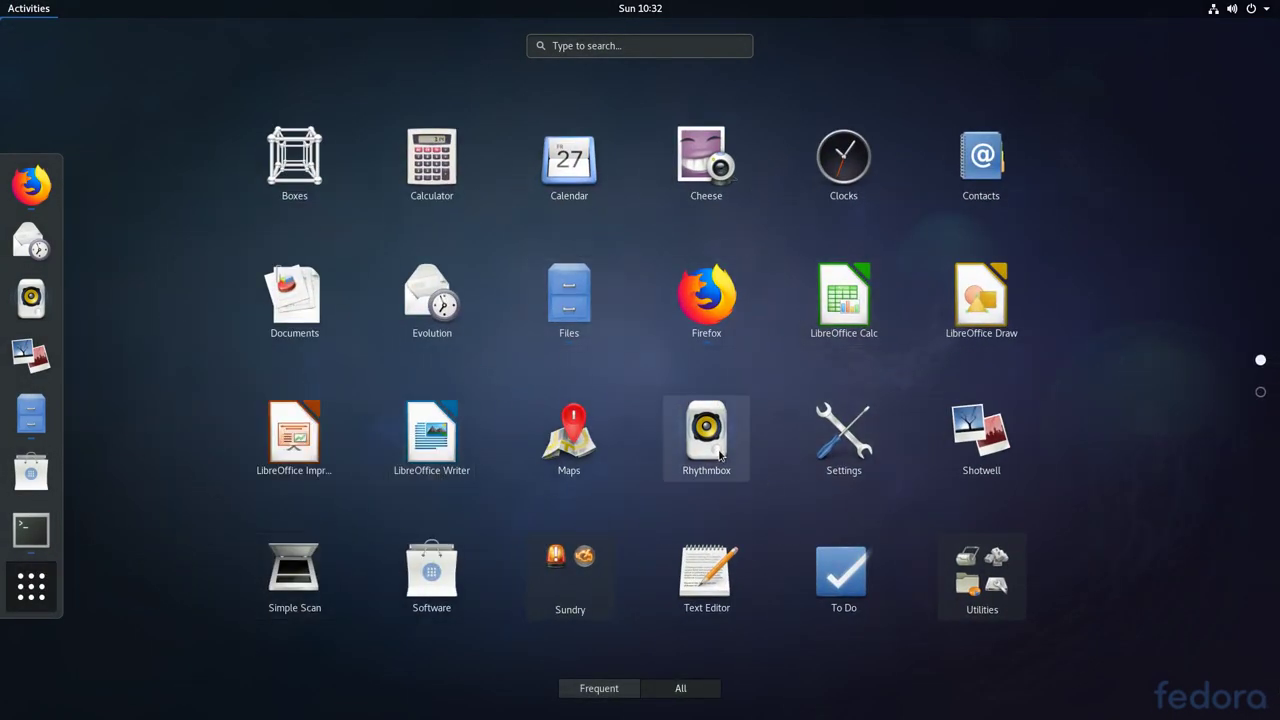
left_click(820, 443)
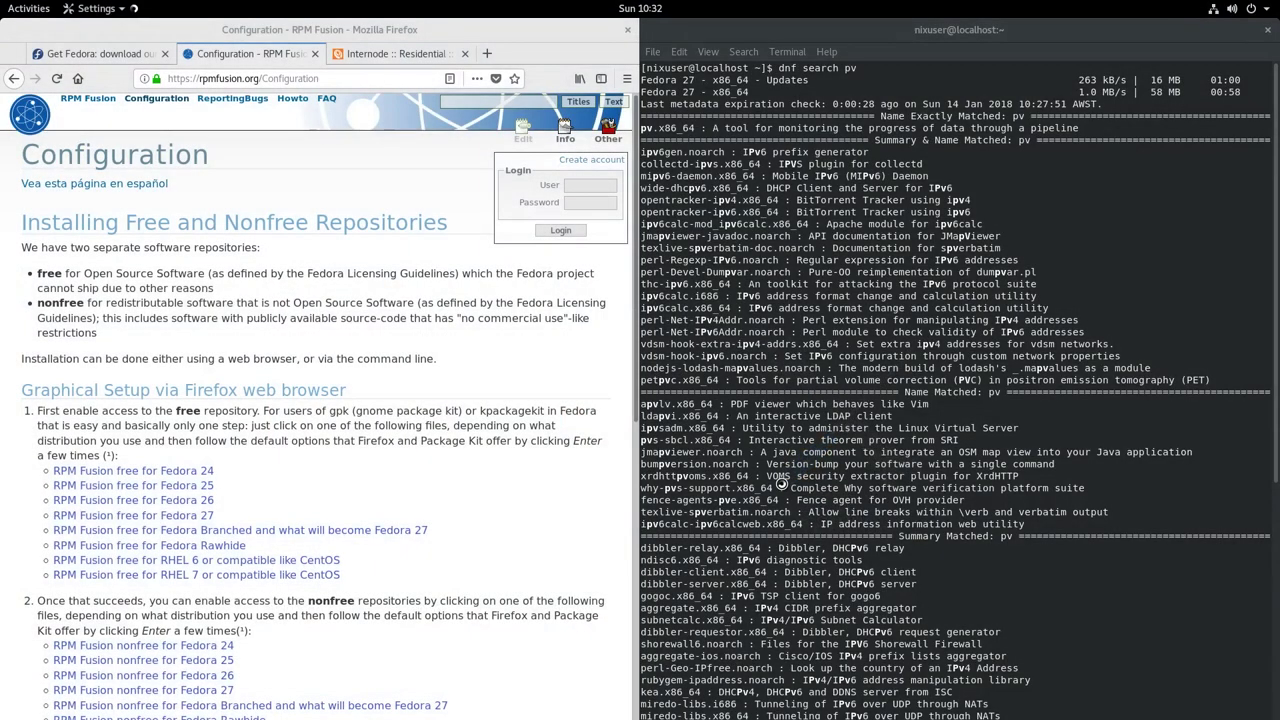
left_click(362, 217)
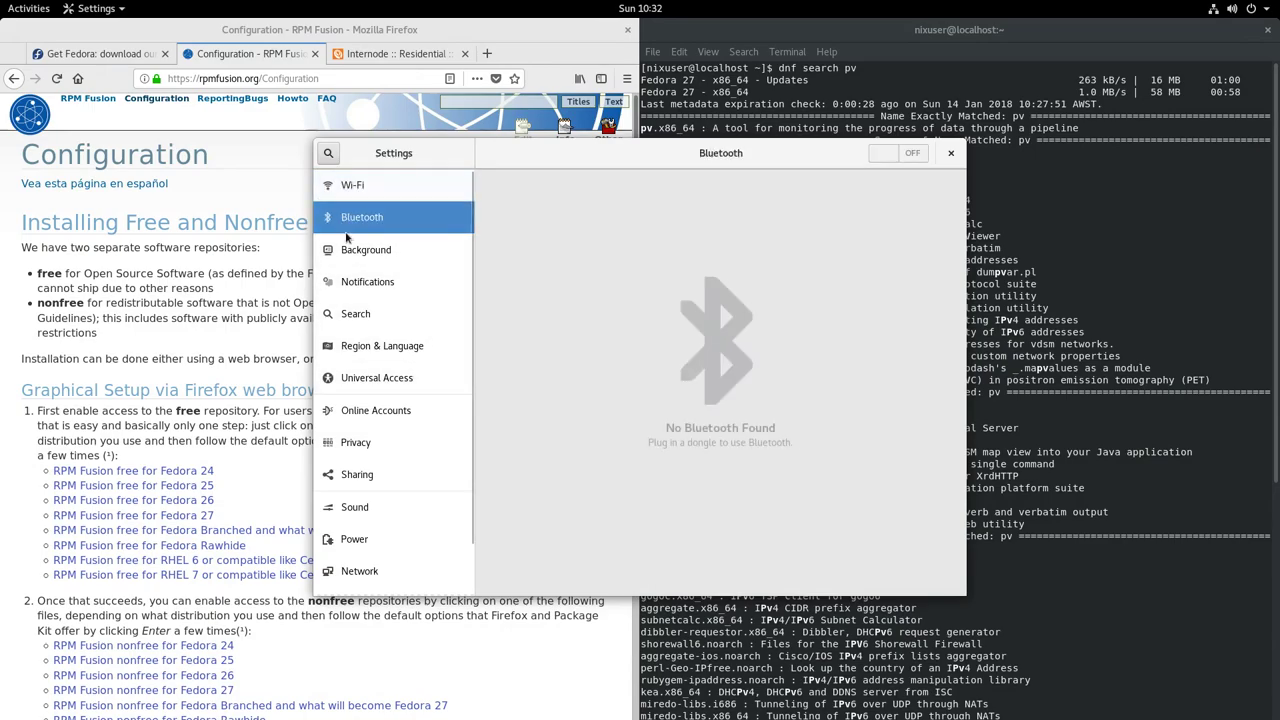
left_click(352, 252)
left_click(360, 217)
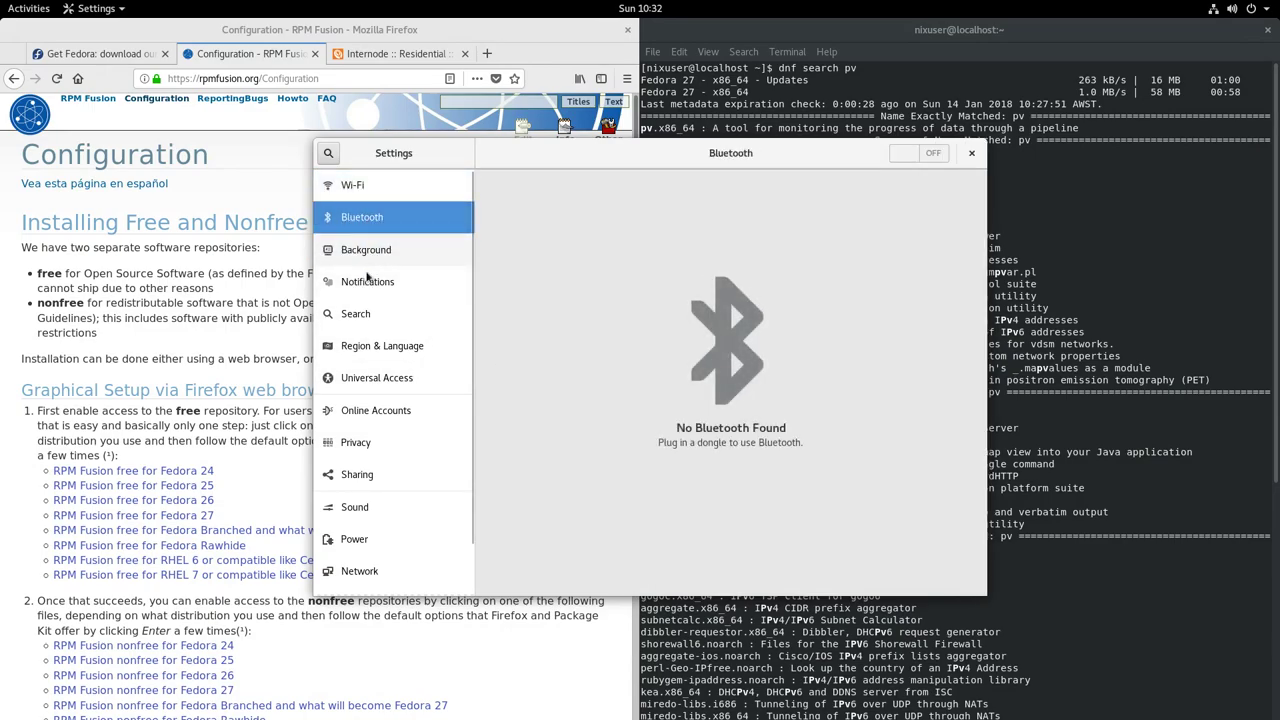
left_click(365, 262)
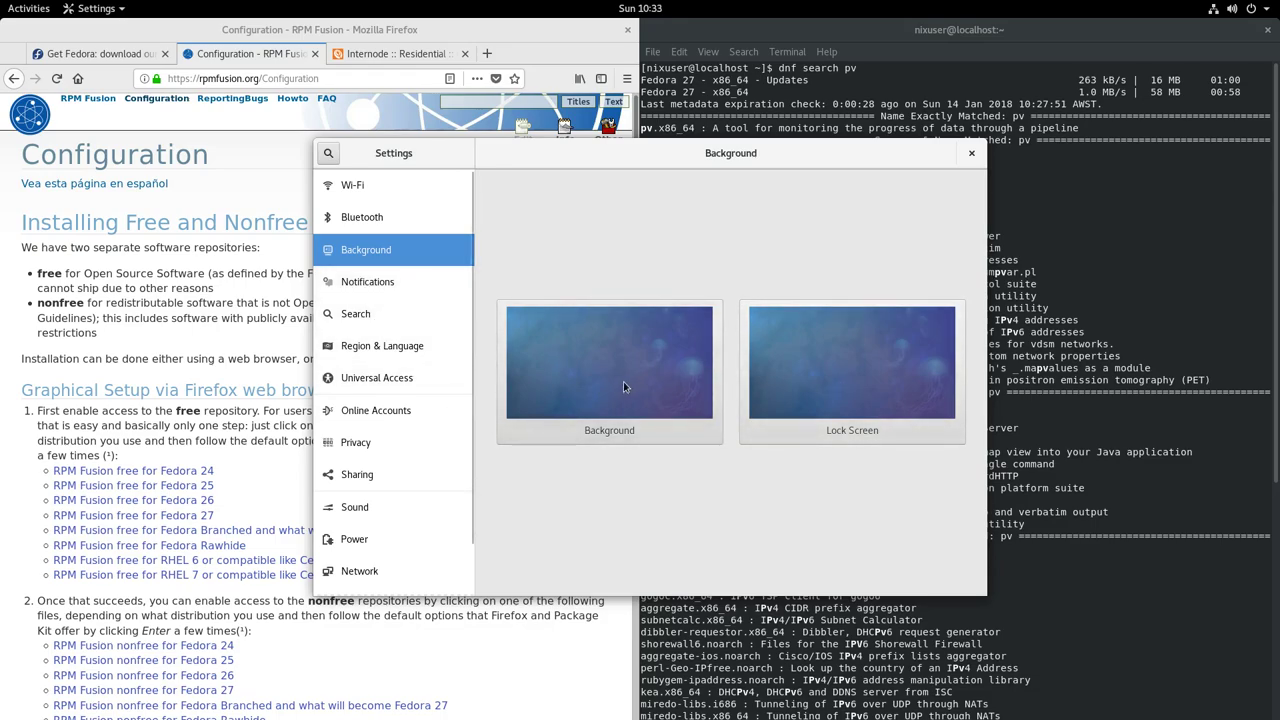
- View the Notifications page in Settings and look through the list of settings categories
left_click(365, 281)
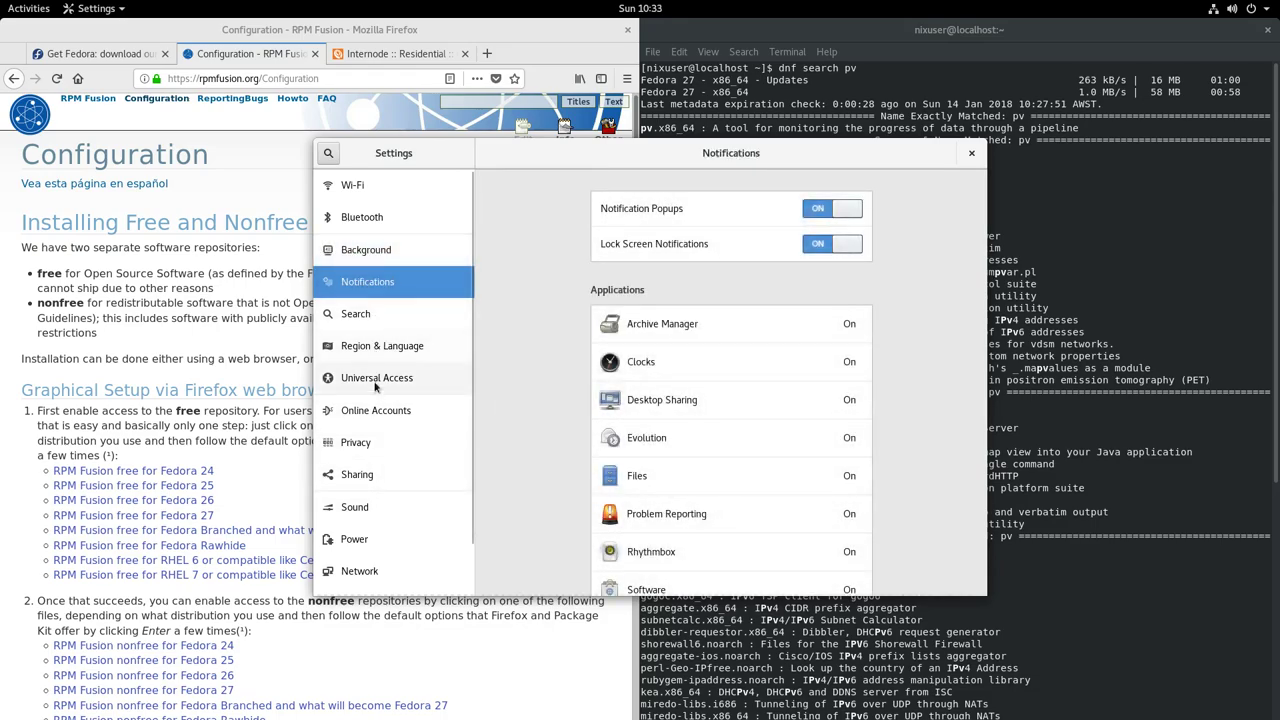
scroll(374, 421, "down", 1)
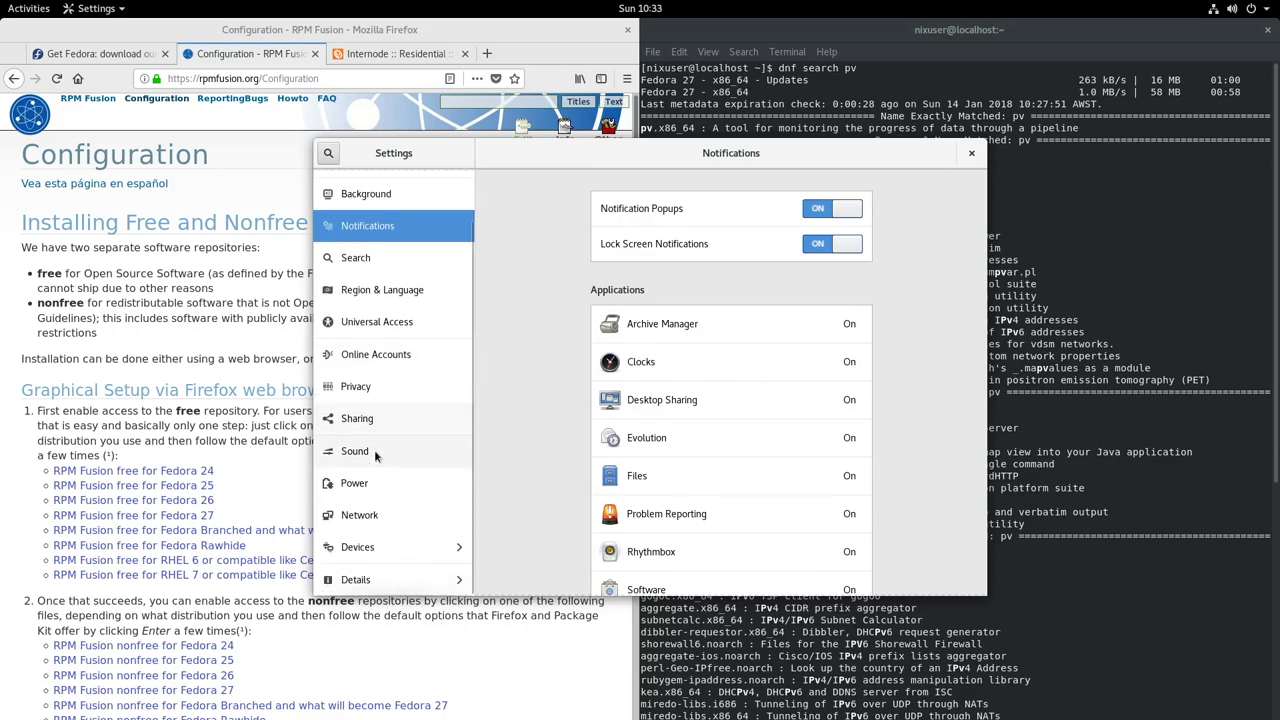
scroll(374, 450, "up", 1)
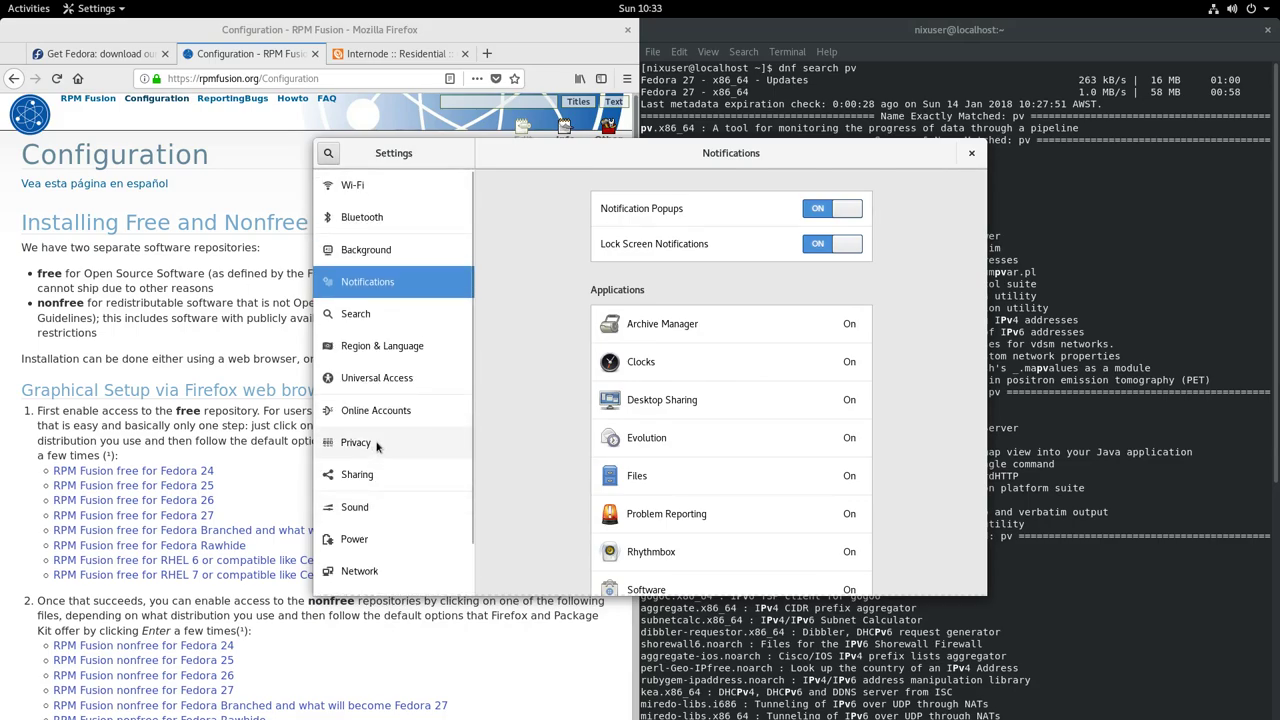
scroll(378, 410, "down", 1)
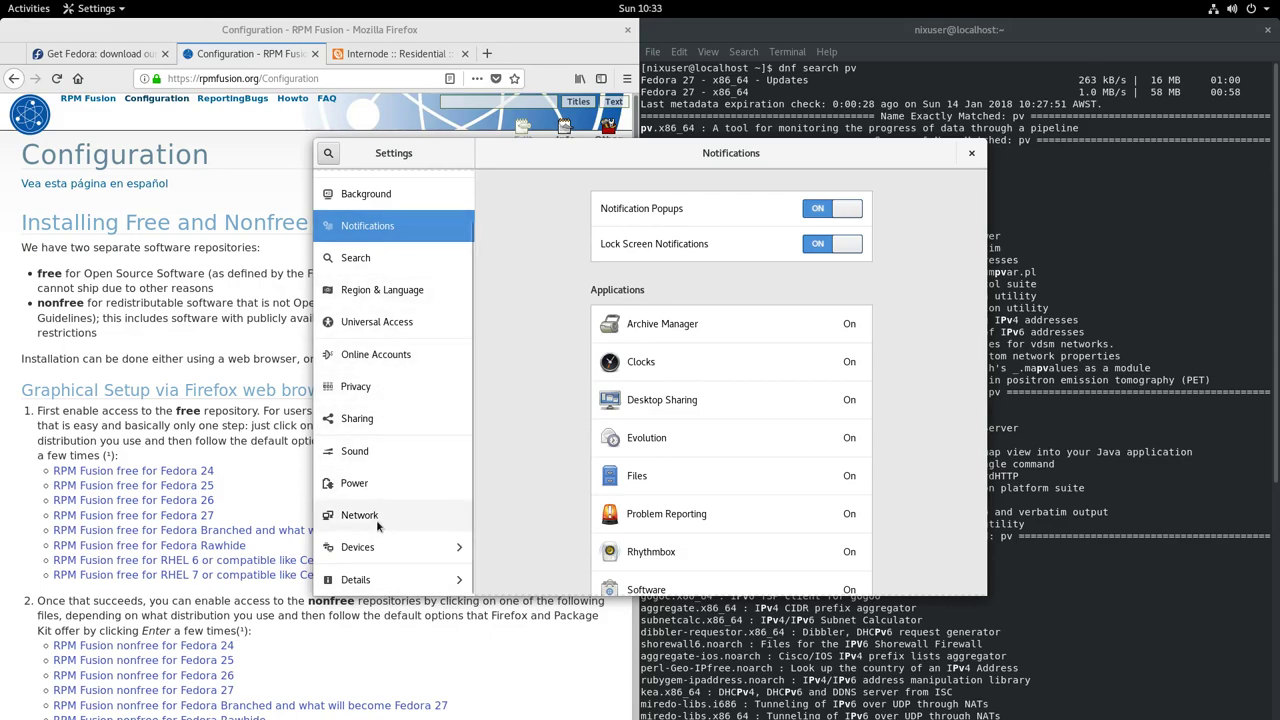
- Search the desktop overview for "setting", clear the search and return to the open Settings window
left_click(4, 7)
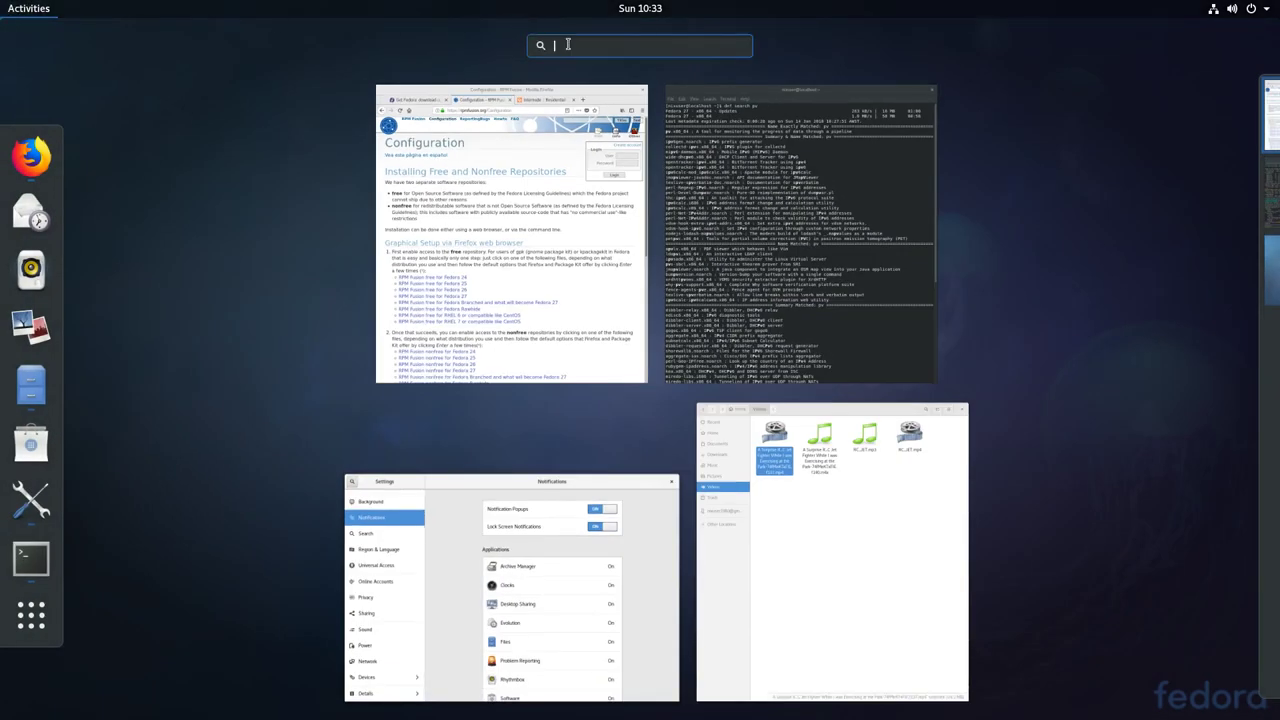
type("setting")
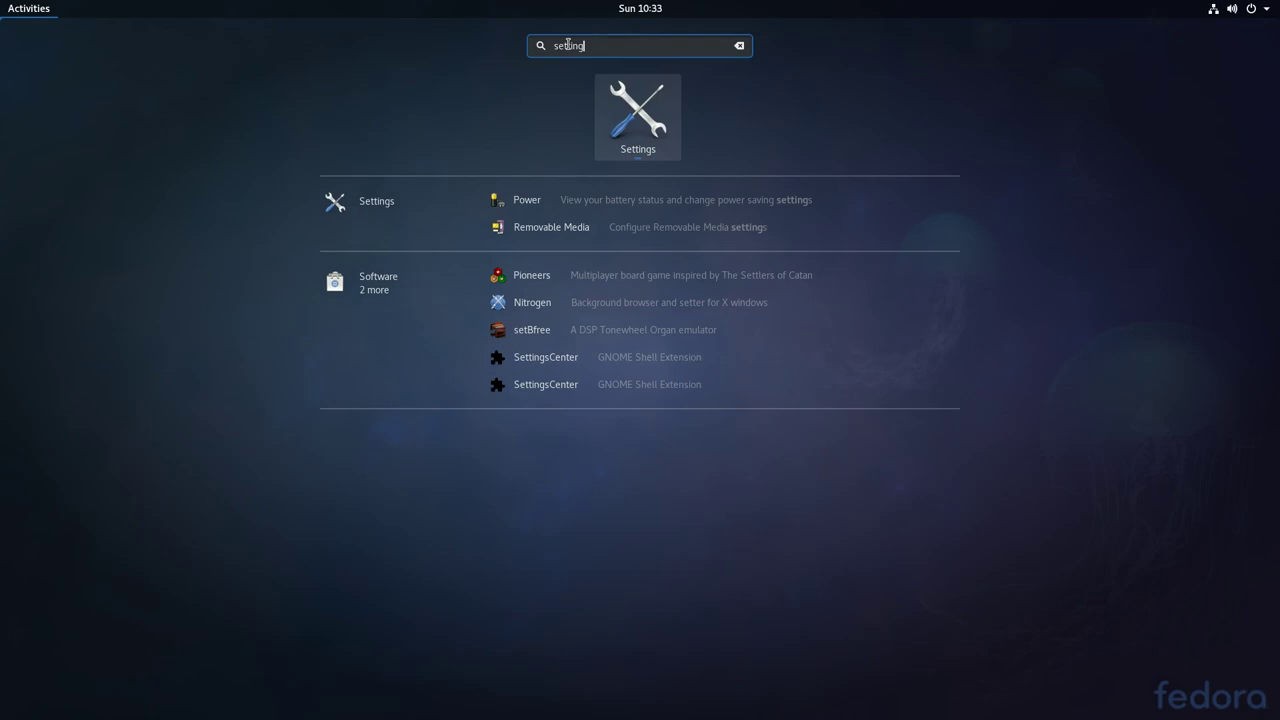
key("Escape")
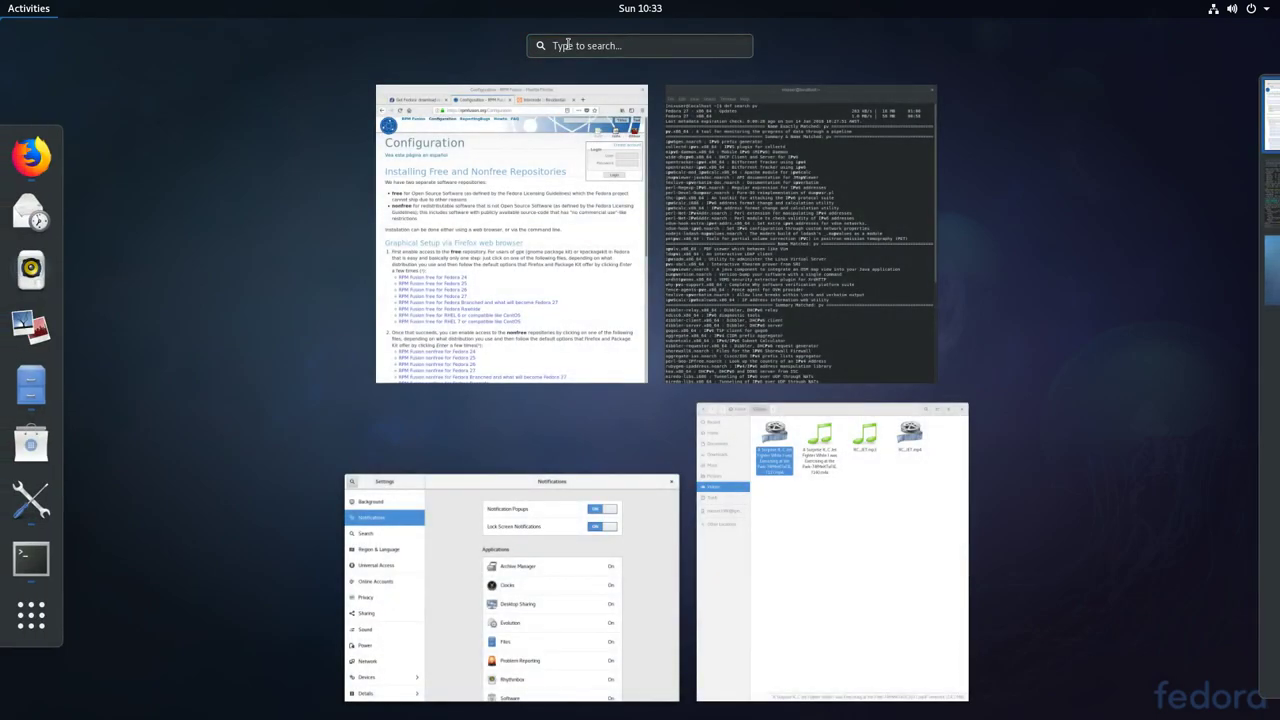
left_click(621, 562)
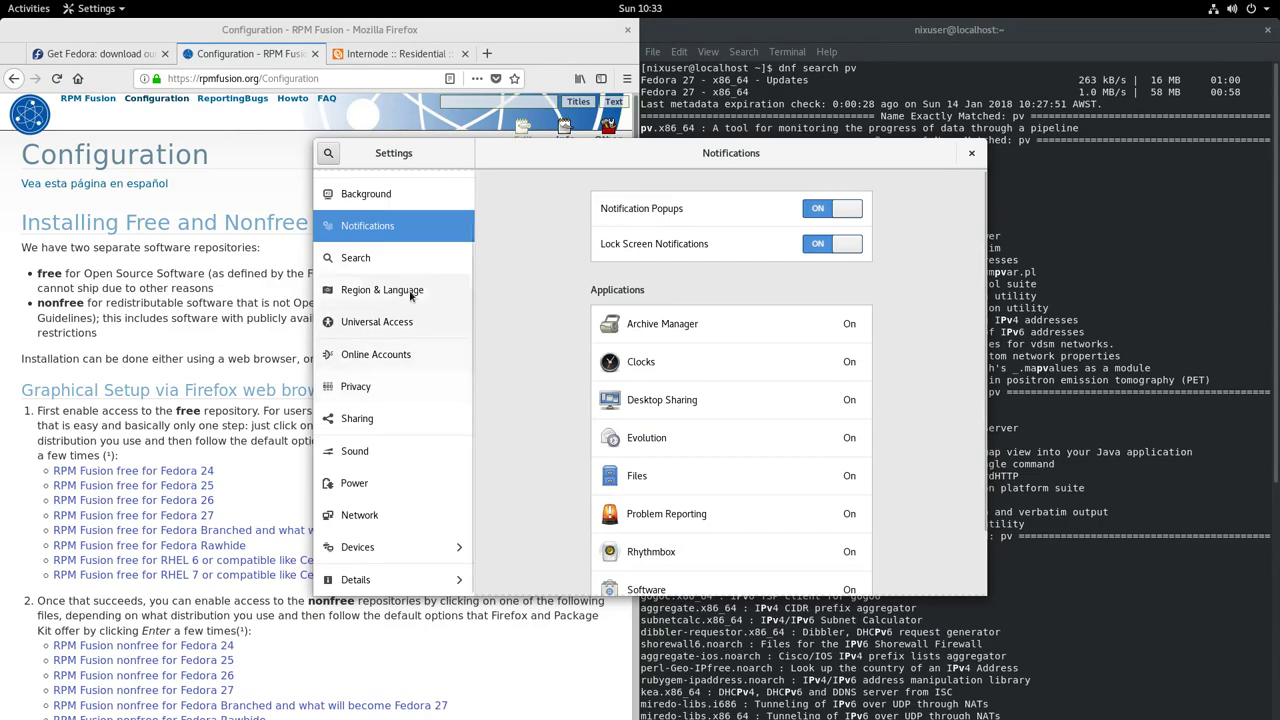
- Examine the list of applications on the Notifications page
scroll(560, 290, "down", 1)
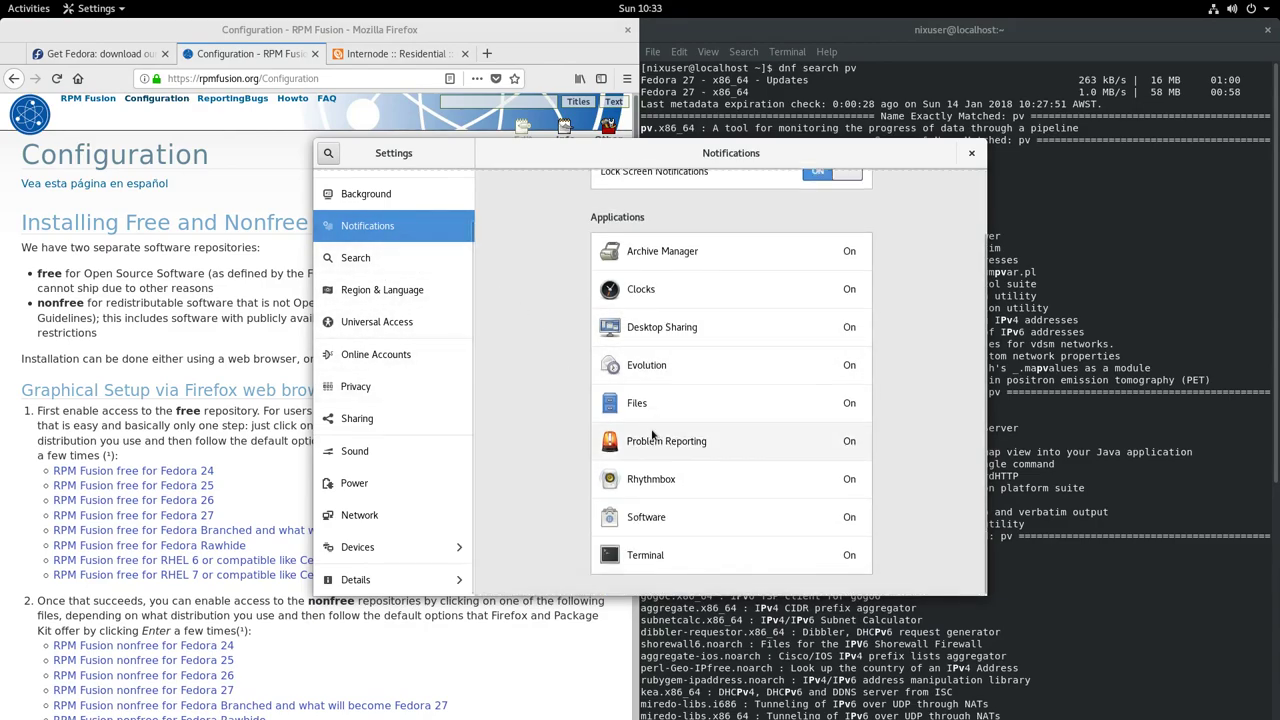
scroll(681, 289, "up", 1)
scroll(671, 360, "down", 1)
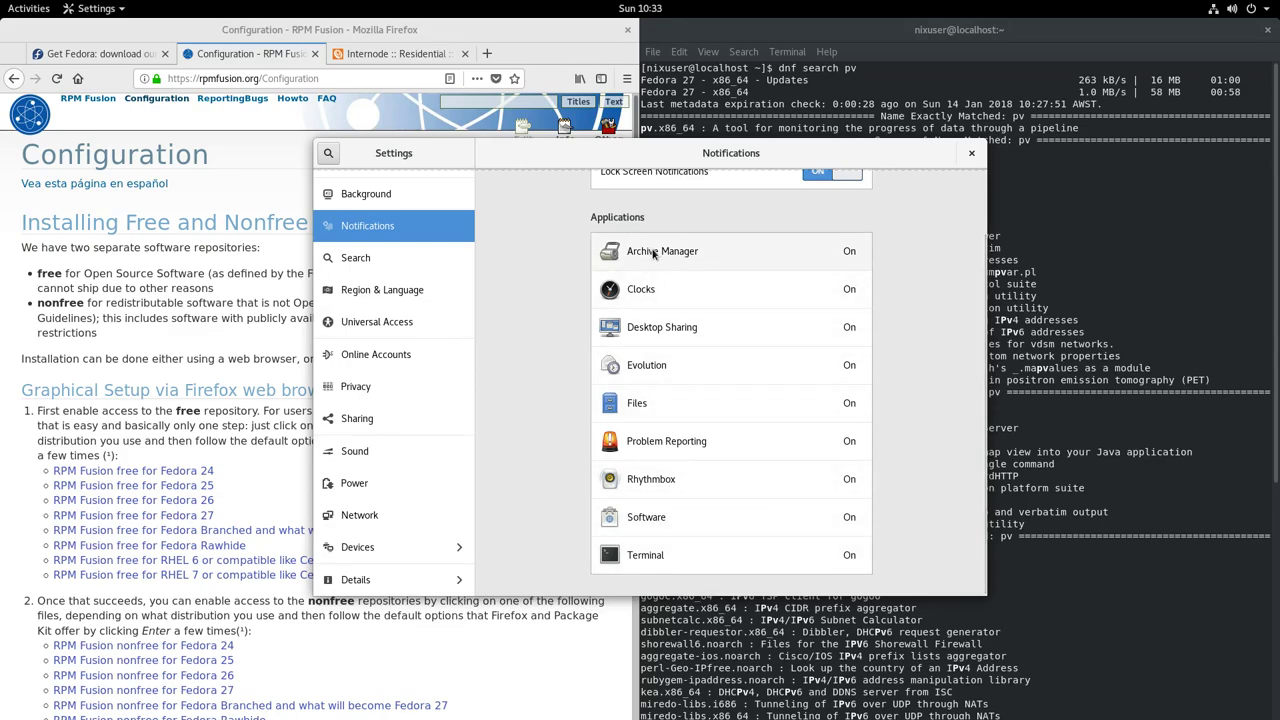
scroll(662, 383, "up", 1)
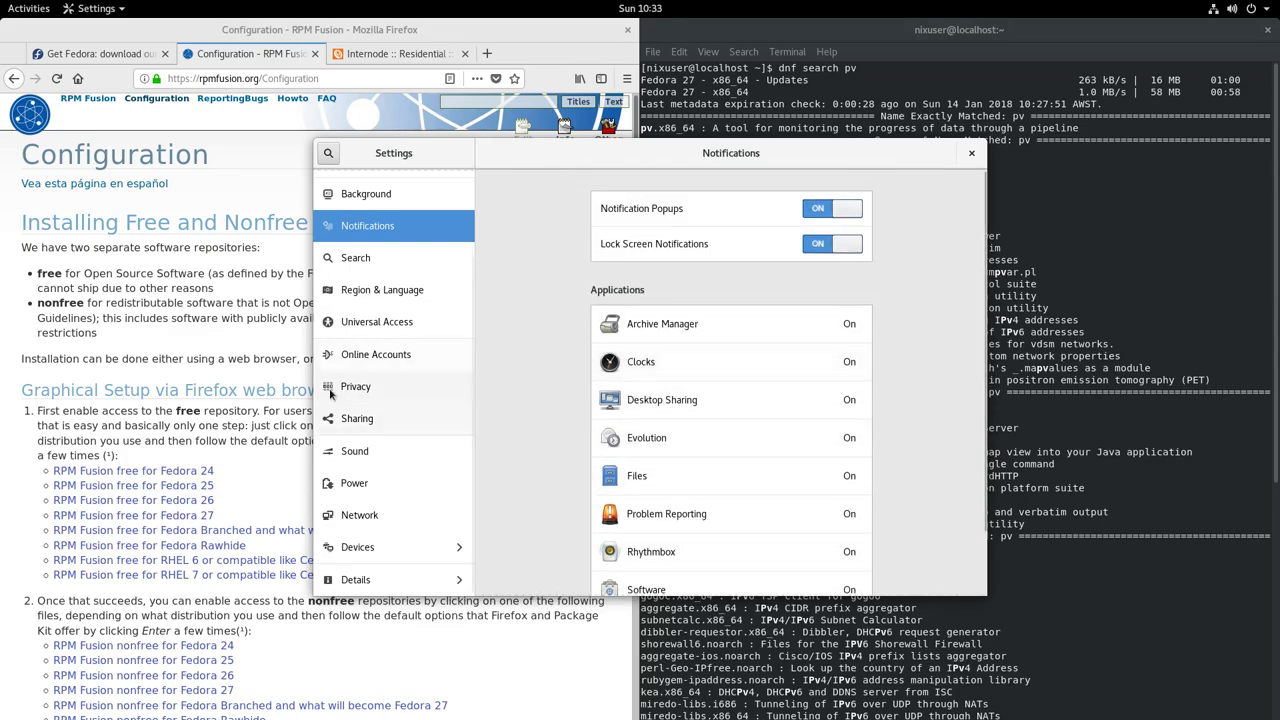
- View the Region & Language, Universal Access and Online Accounts pages in Settings
left_click(389, 298)
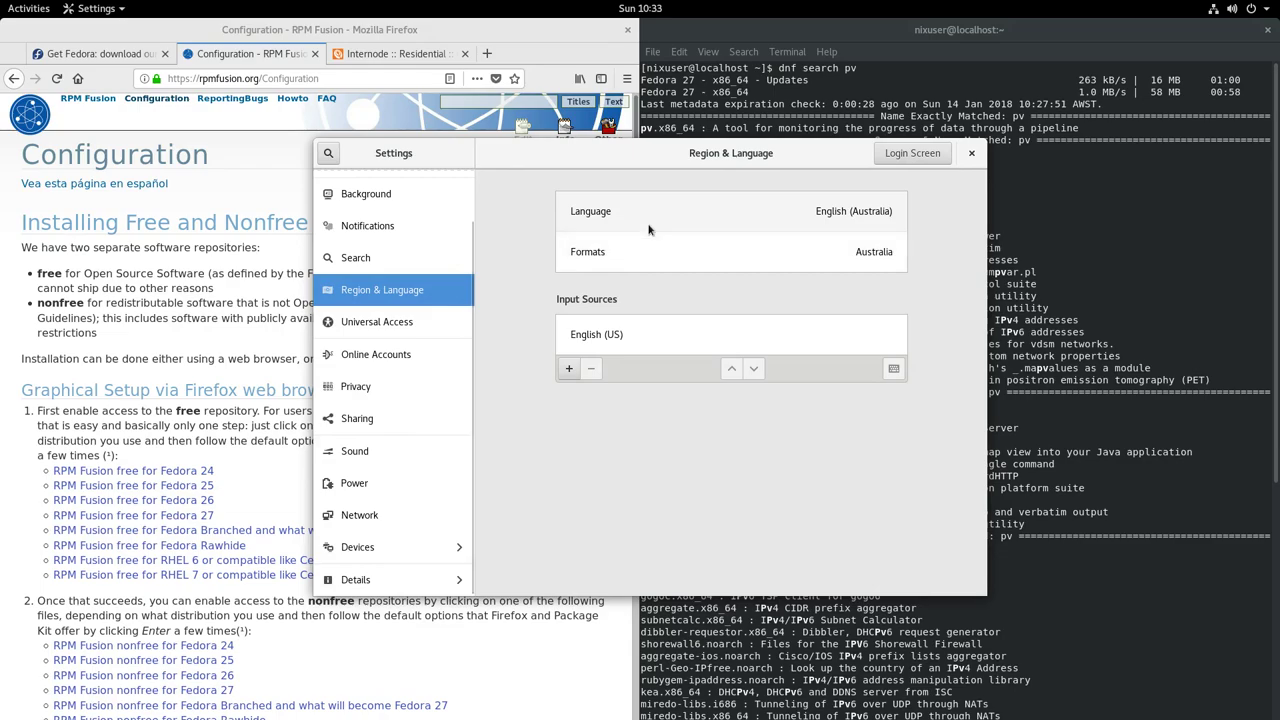
left_click(362, 322)
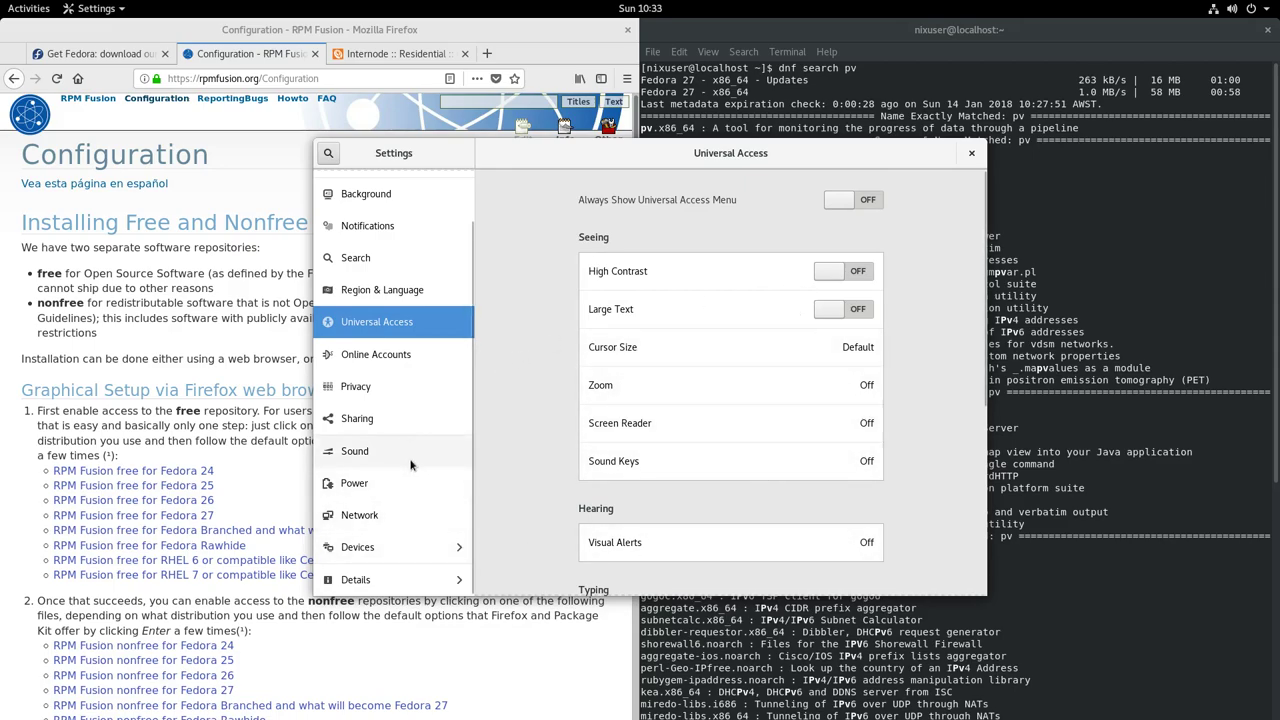
left_click(400, 354)
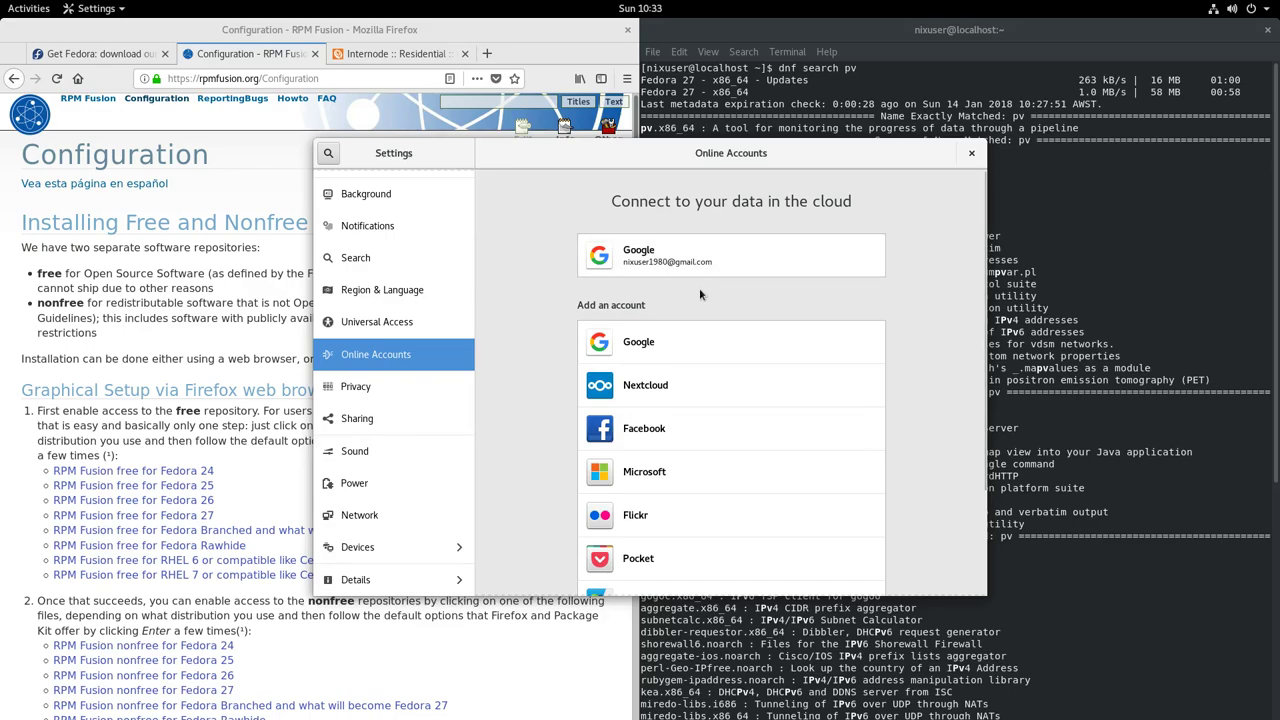
- Launch the Evolution mail application, maximize its window and open the Gmail account's Inbox
left_click(29, 8)
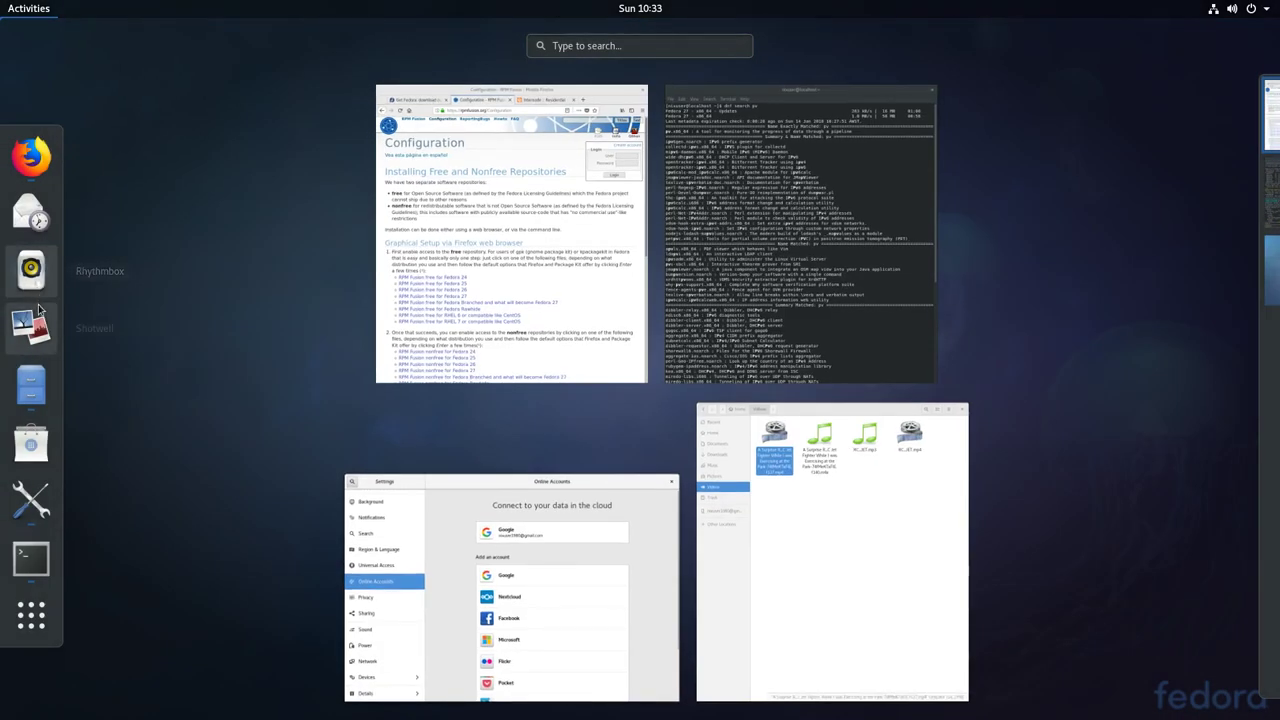
left_click(38, 222)
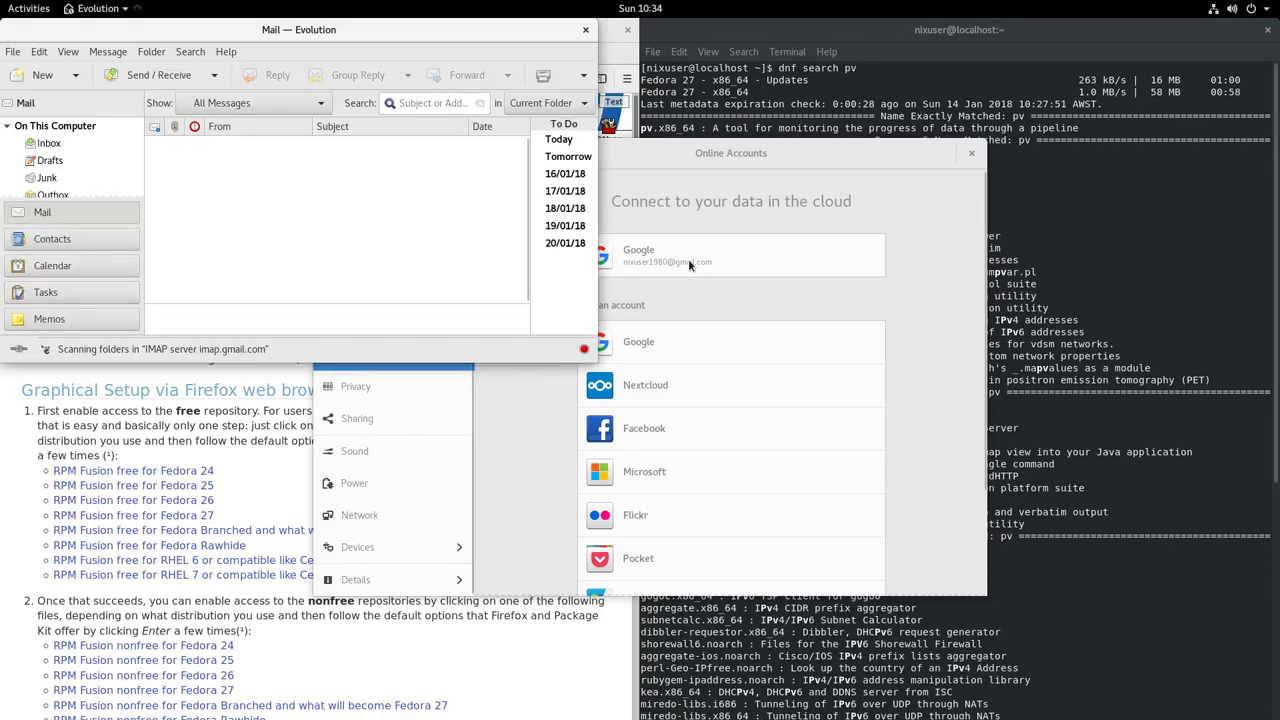
double_click(533, 34)
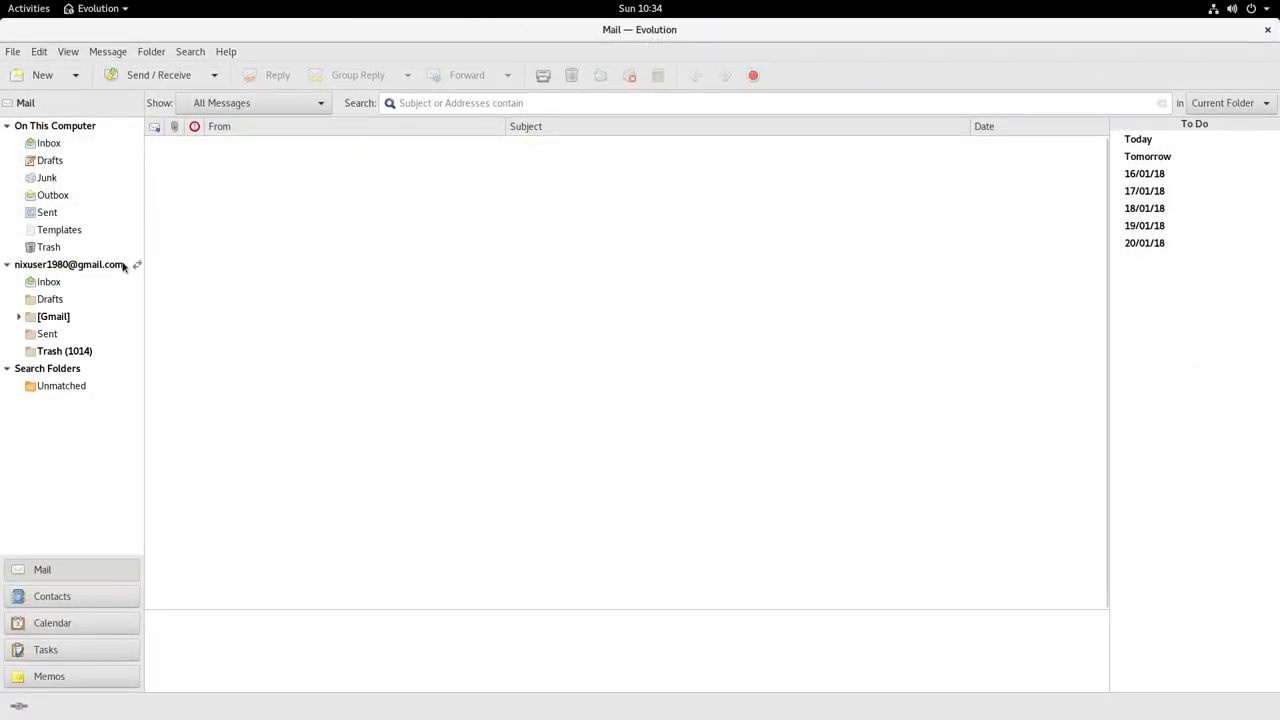
left_click(42, 283)
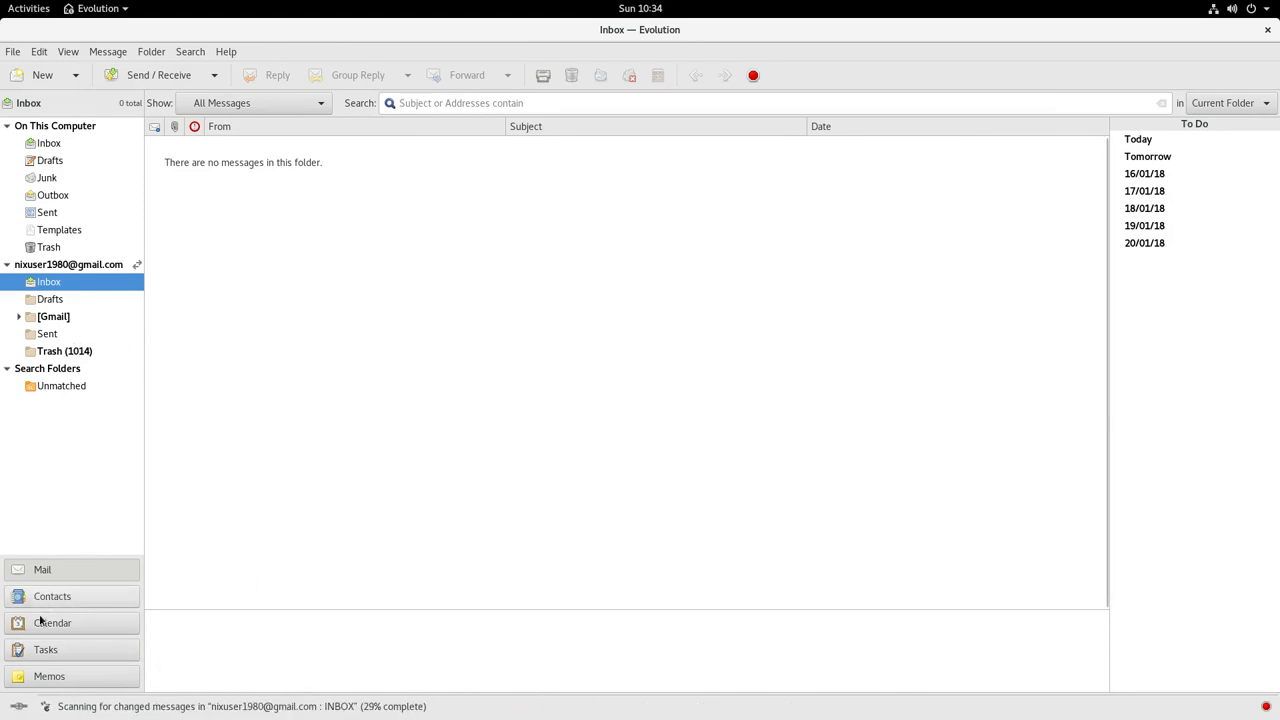
- Switch Evolution to the calendar, narrow the Tasks pane beside the day view, and close Evolution
key("ctrl+3")
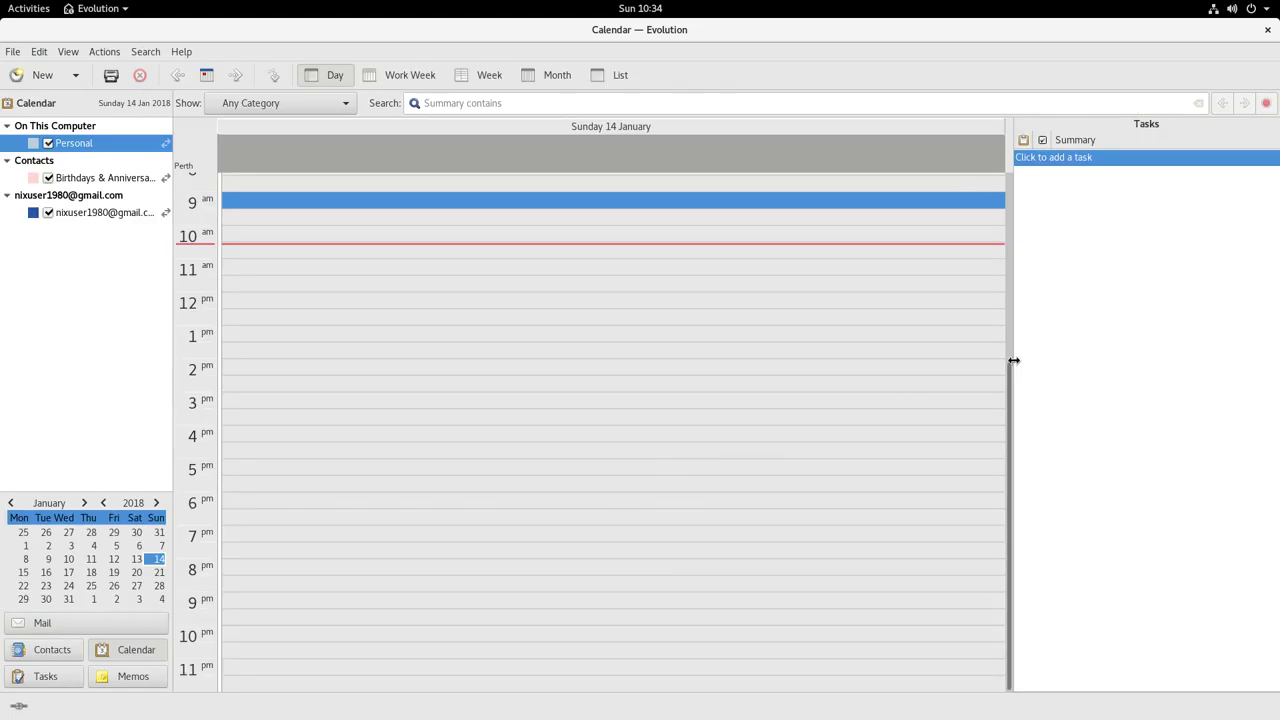
left_click_drag(1012, 362, 1124, 360)
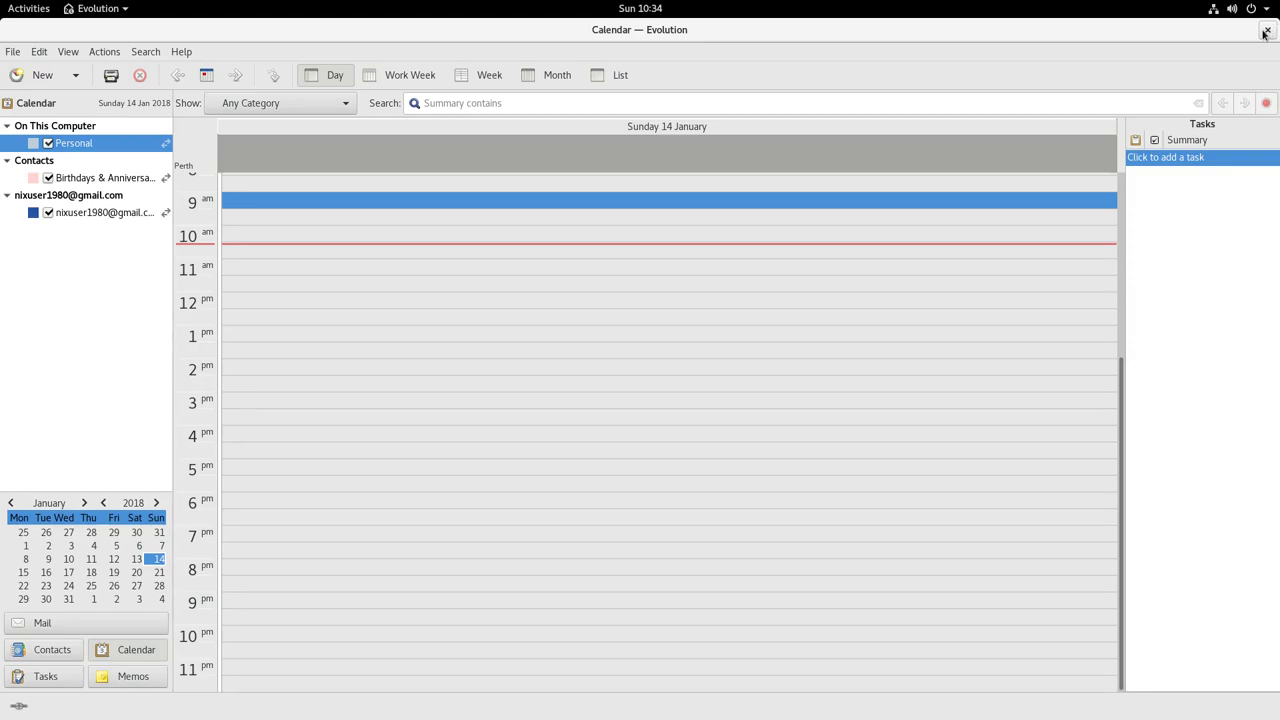
left_click(70, 650)
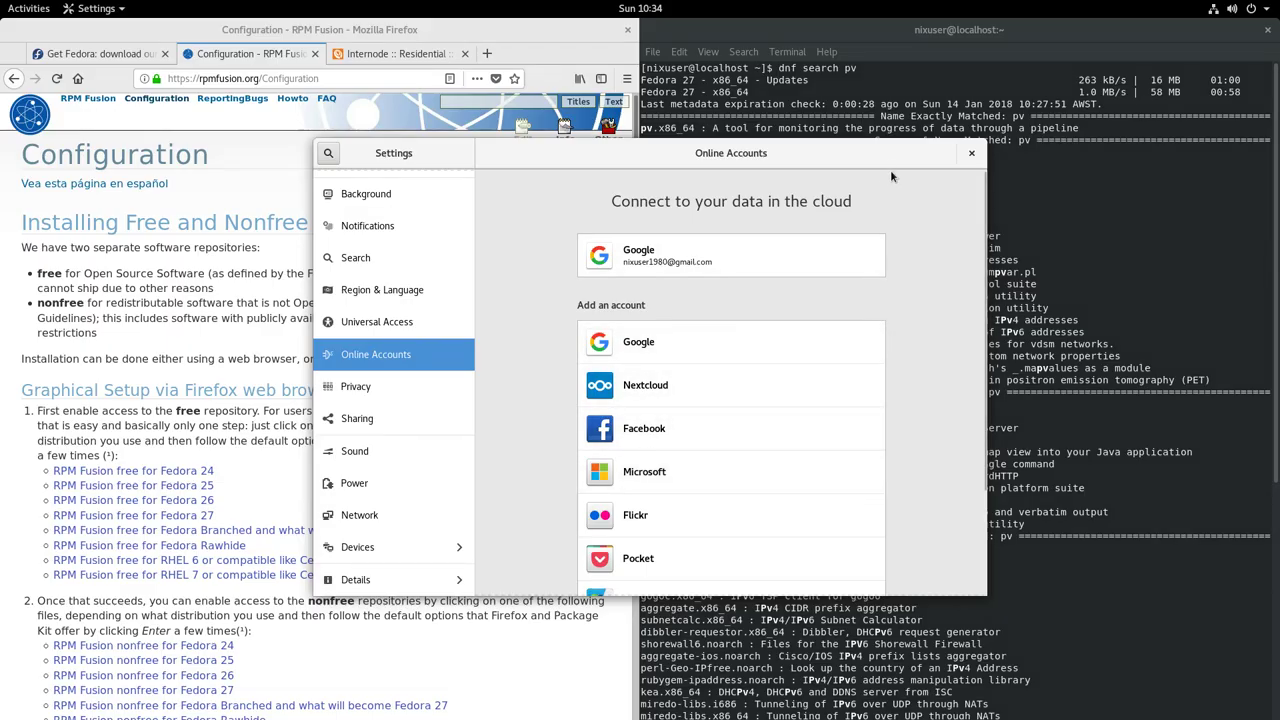
- Look through the available online account providers, view the Power and Sound pages, and close Settings
left_click_drag(882, 153, 800, 149)
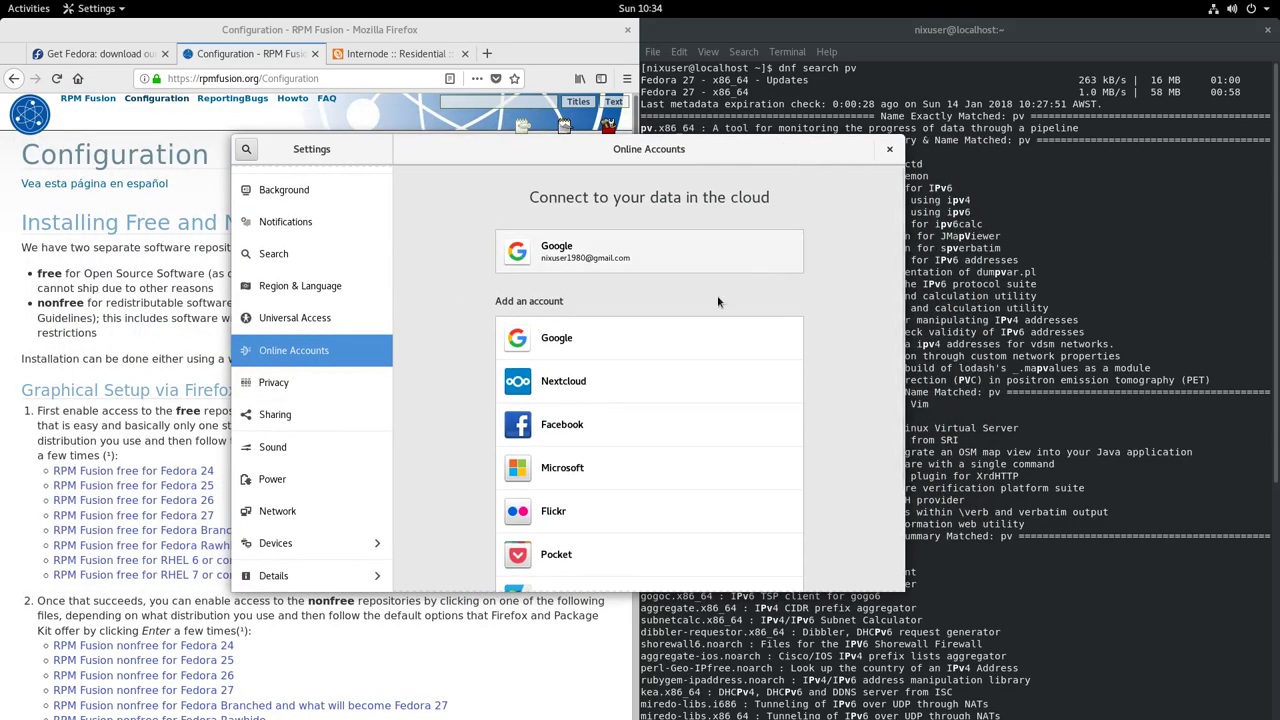
scroll(639, 354, "down", 3)
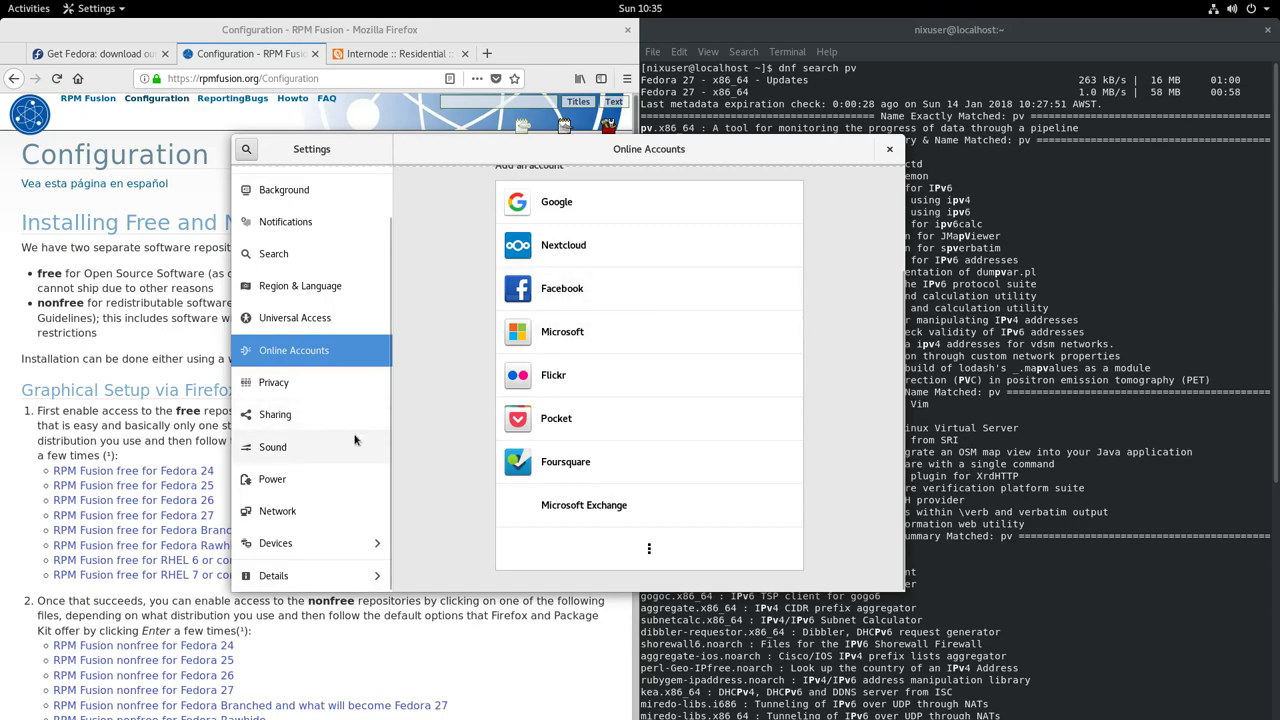
left_click(328, 476)
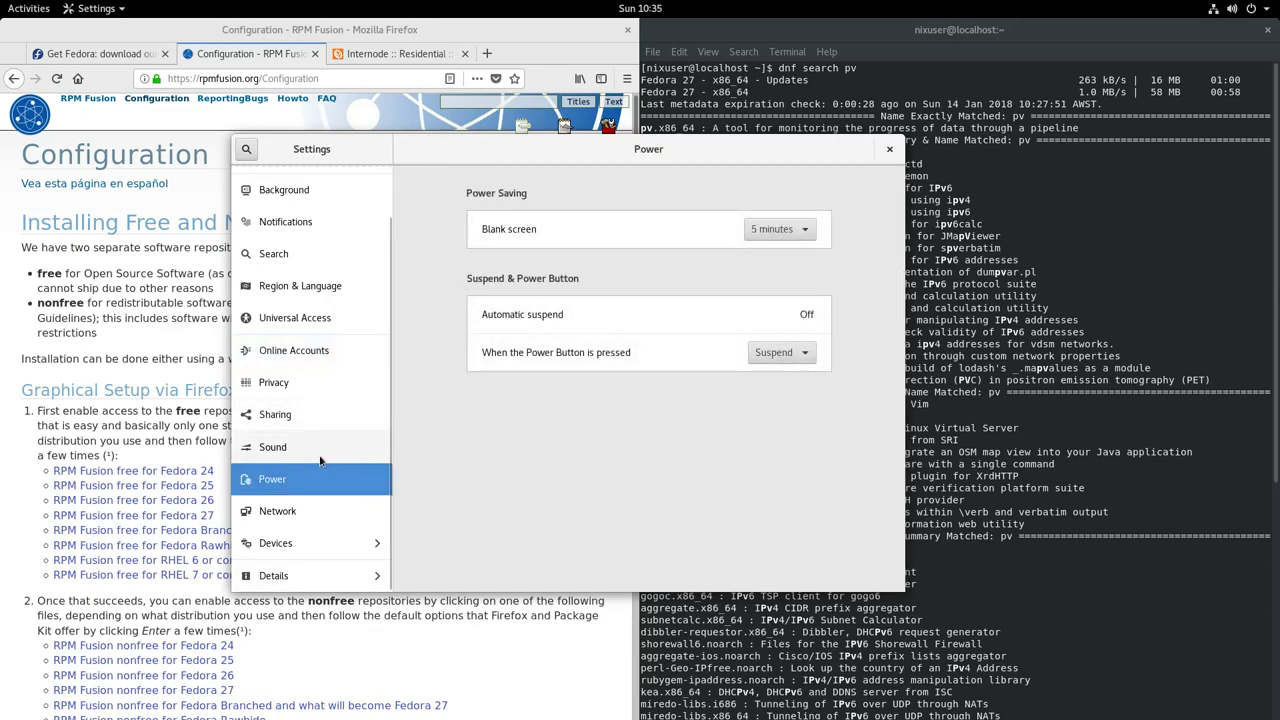
left_click(321, 458)
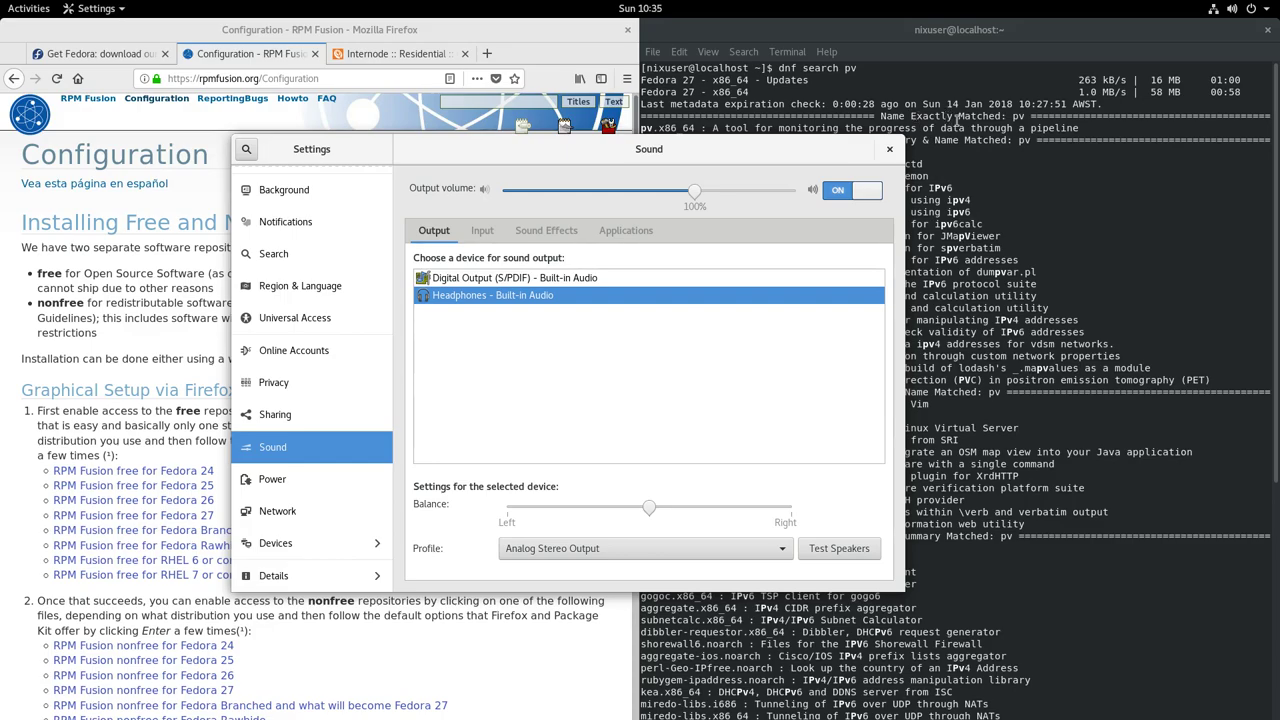
left_click(889, 150)
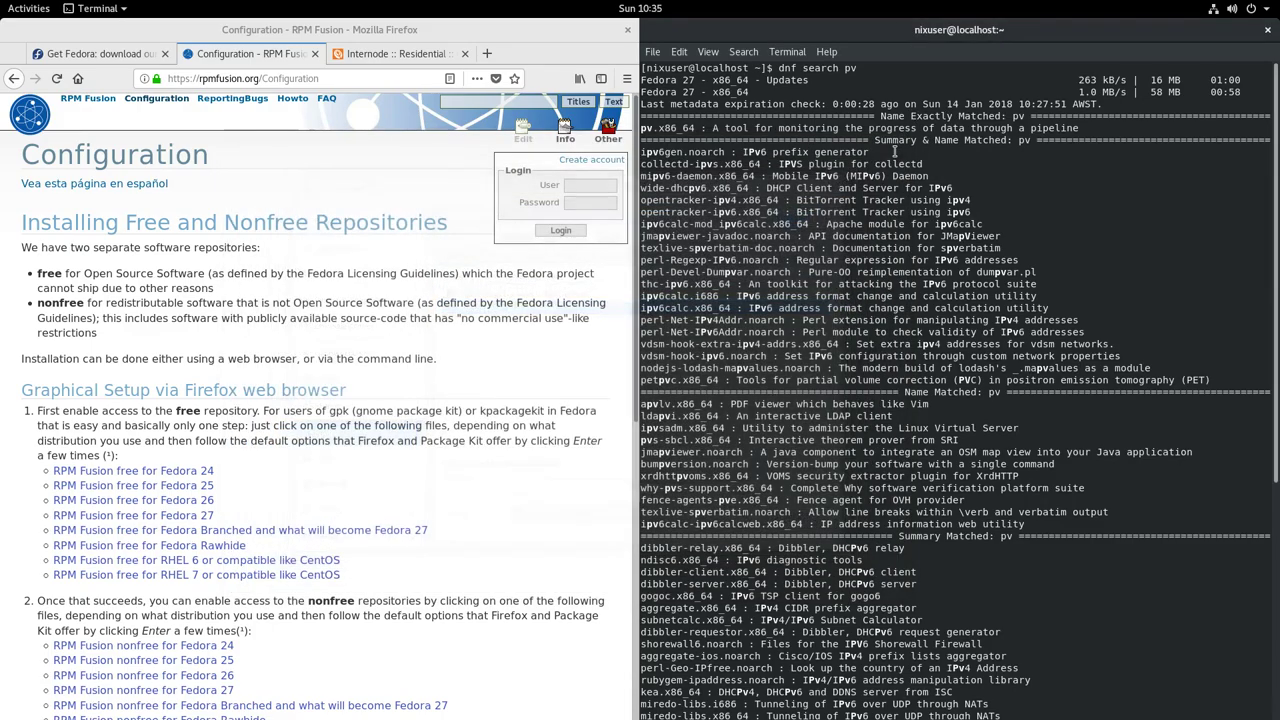
- Launch the Shotwell photo manager and dismiss its welcome message, keeping it from being shown again
left_click(28, 8)
left_click(30, 588)
scroll(665, 440, "down", 1)
scroll(666, 436, "up", 1)
left_click(1003, 440)
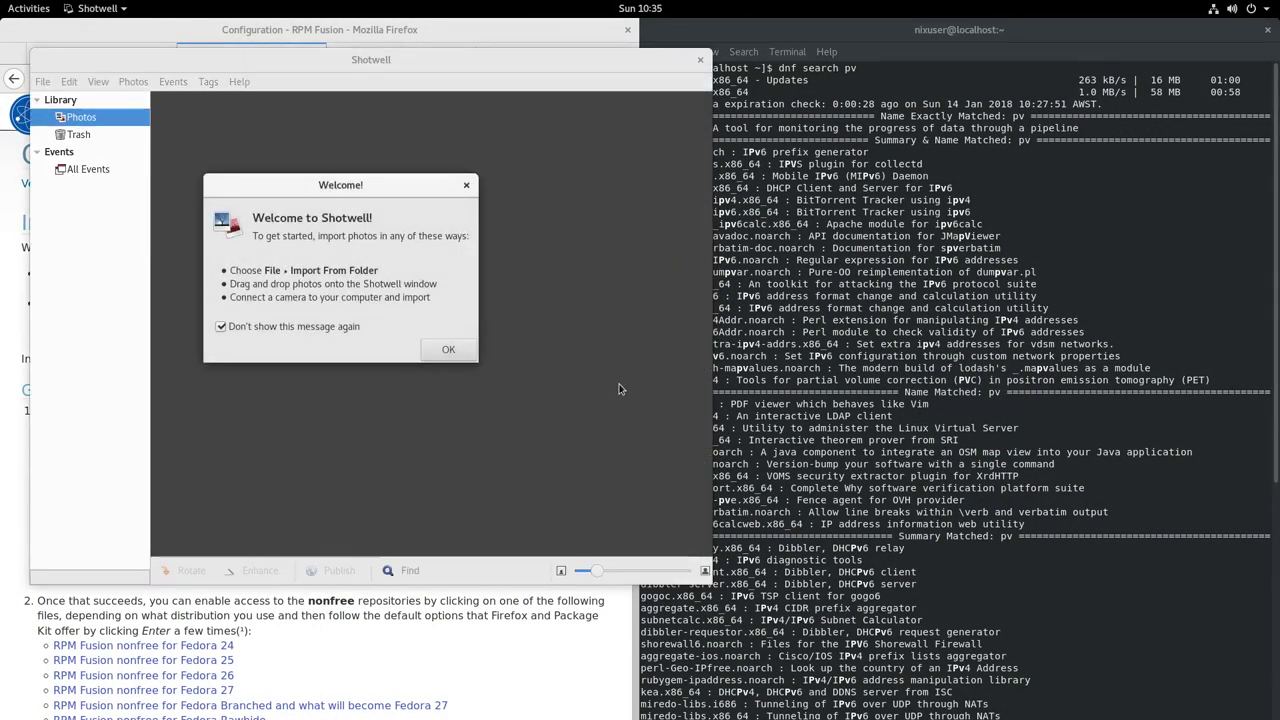
key("Return")
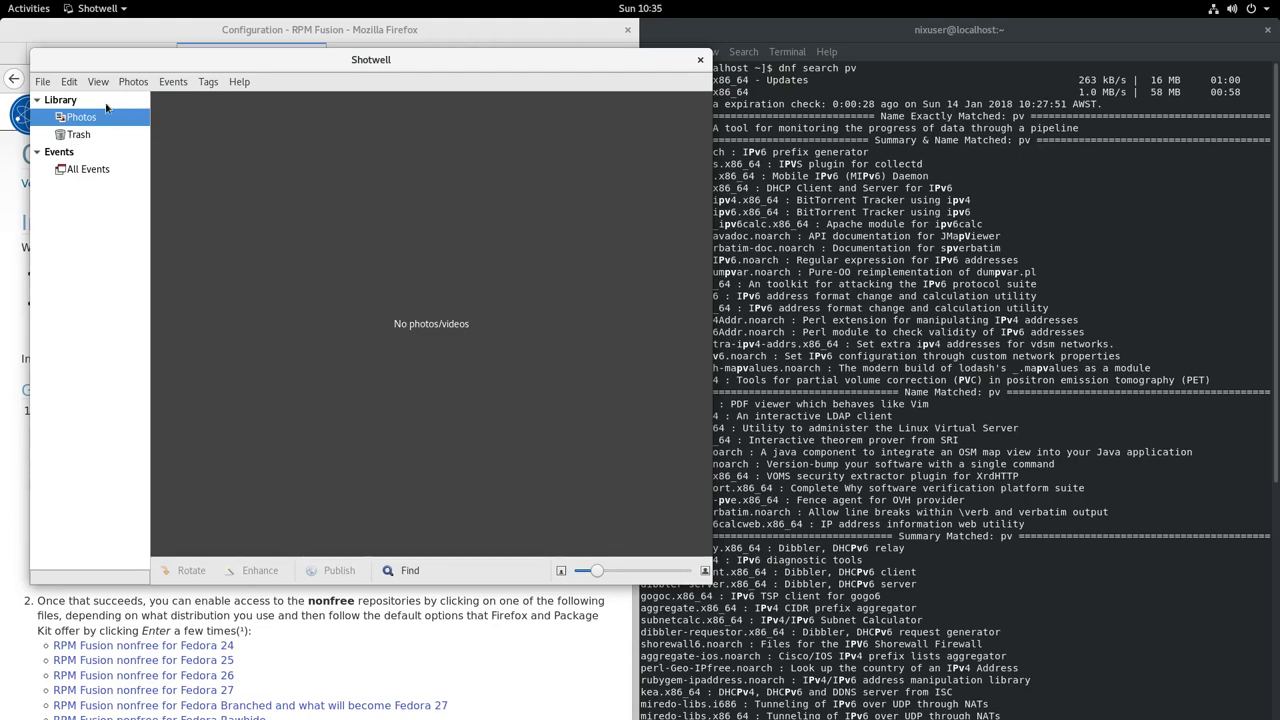
- Import the screencast-kit folder with its subfolders into the Shotwell library in place, without copying the files
left_click(46, 83)
left_click(57, 103)
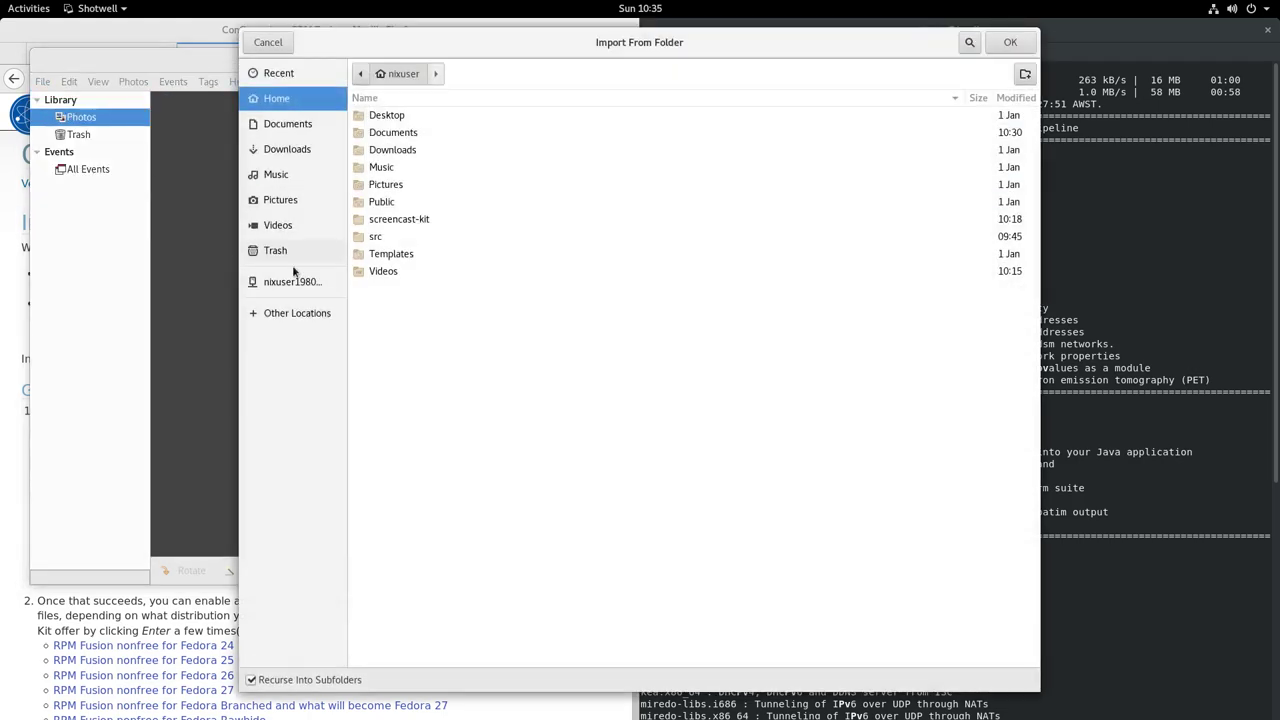
double_click(391, 221)
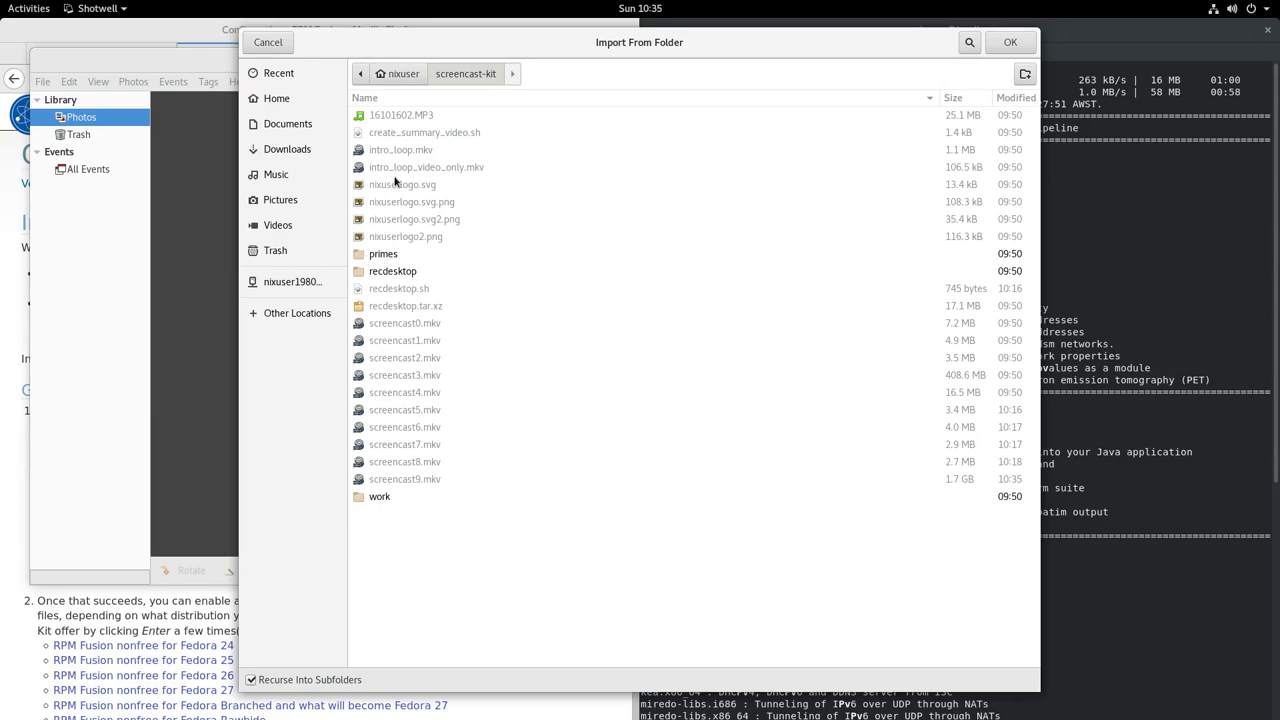
left_click(1010, 42)
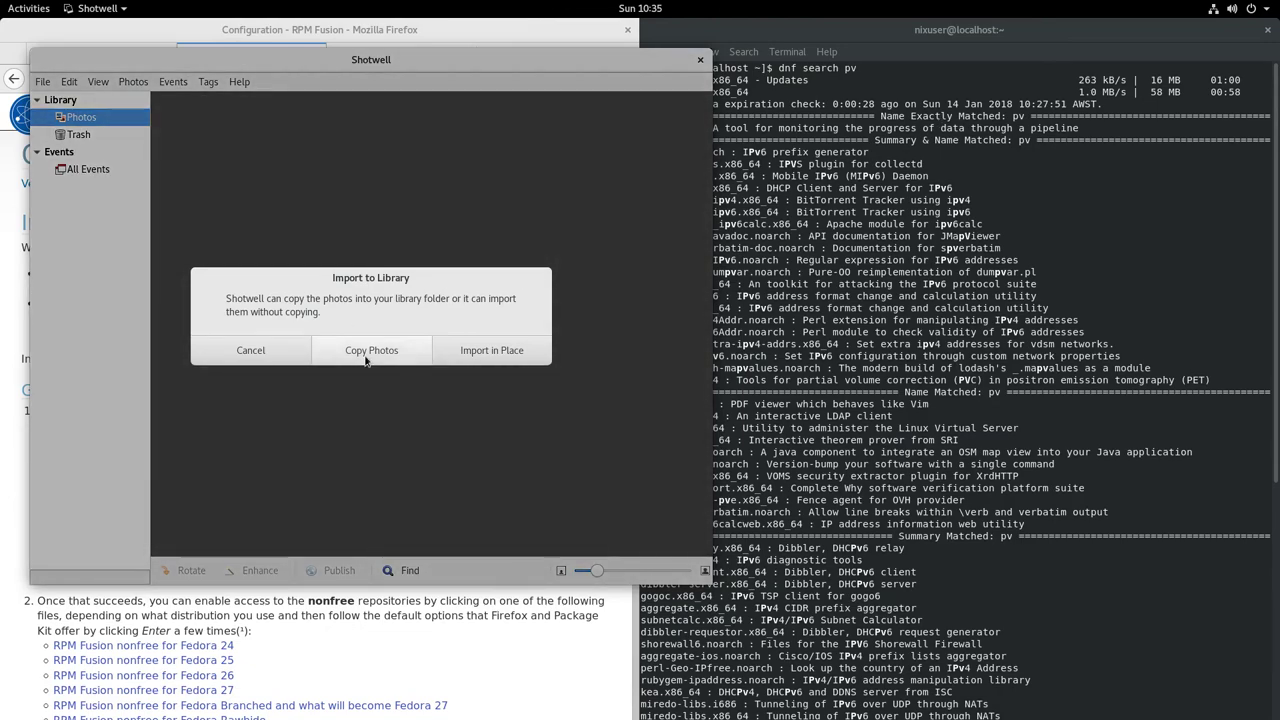
left_click(503, 352)
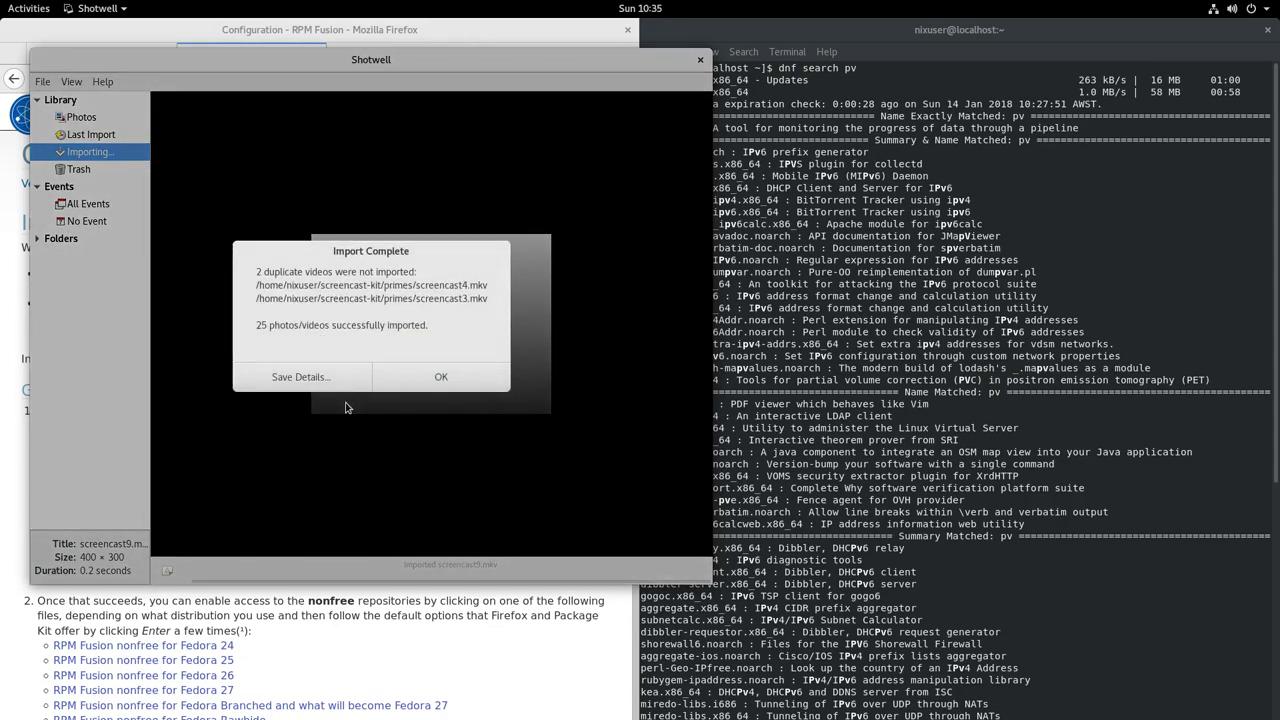
left_click(441, 377)
- Look through the photo and video thumbnails of the last import in Shotwell
scroll(380, 410, "down", 2)
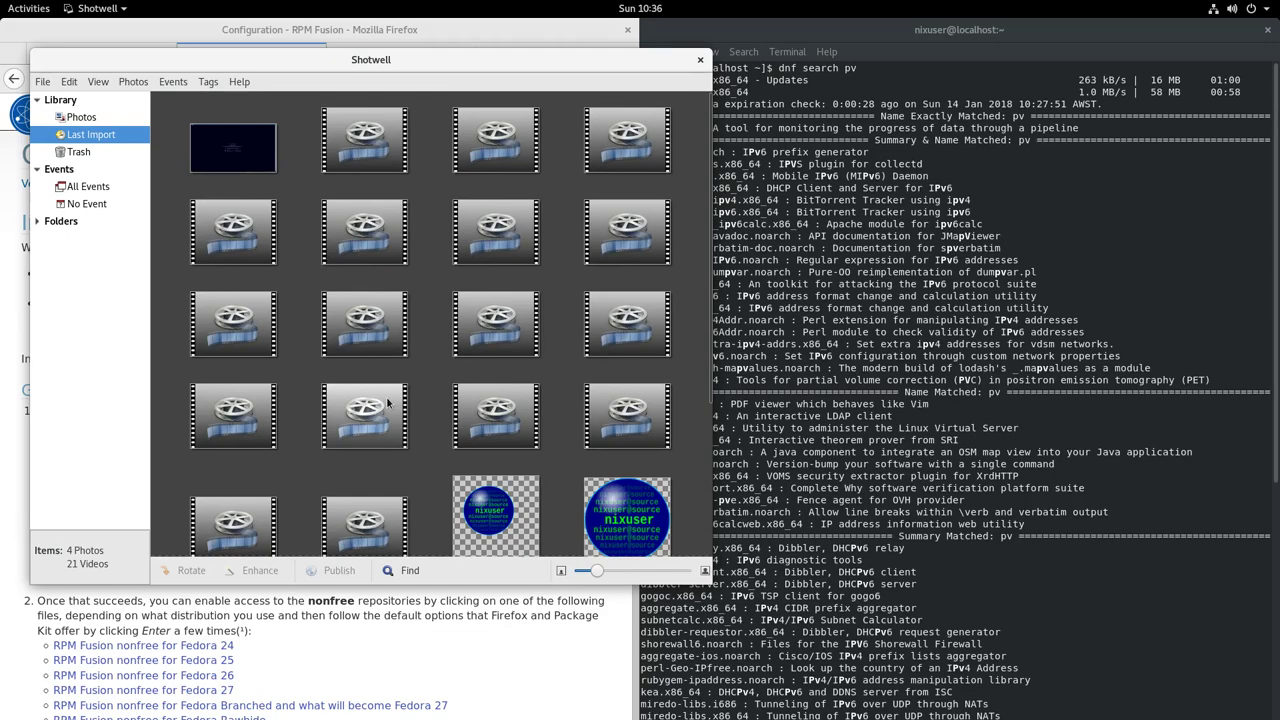
scroll(365, 182, "down", 4)
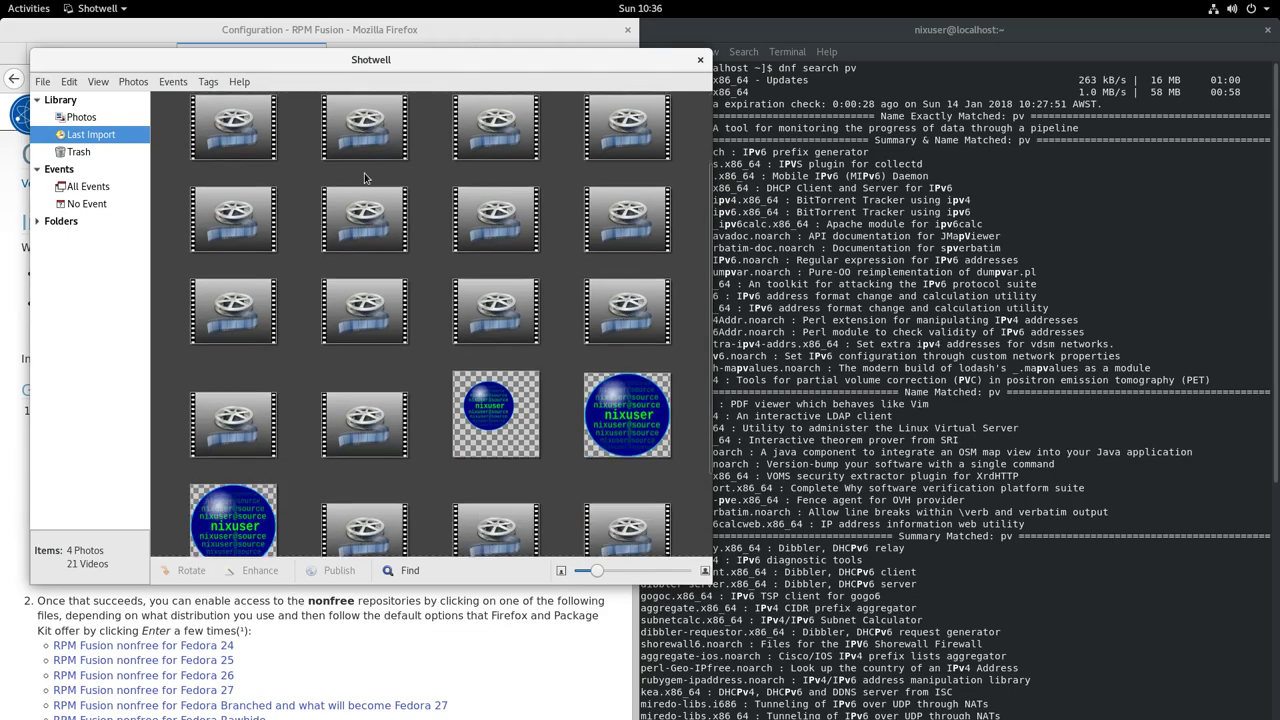
scroll(365, 182, "up", 5)
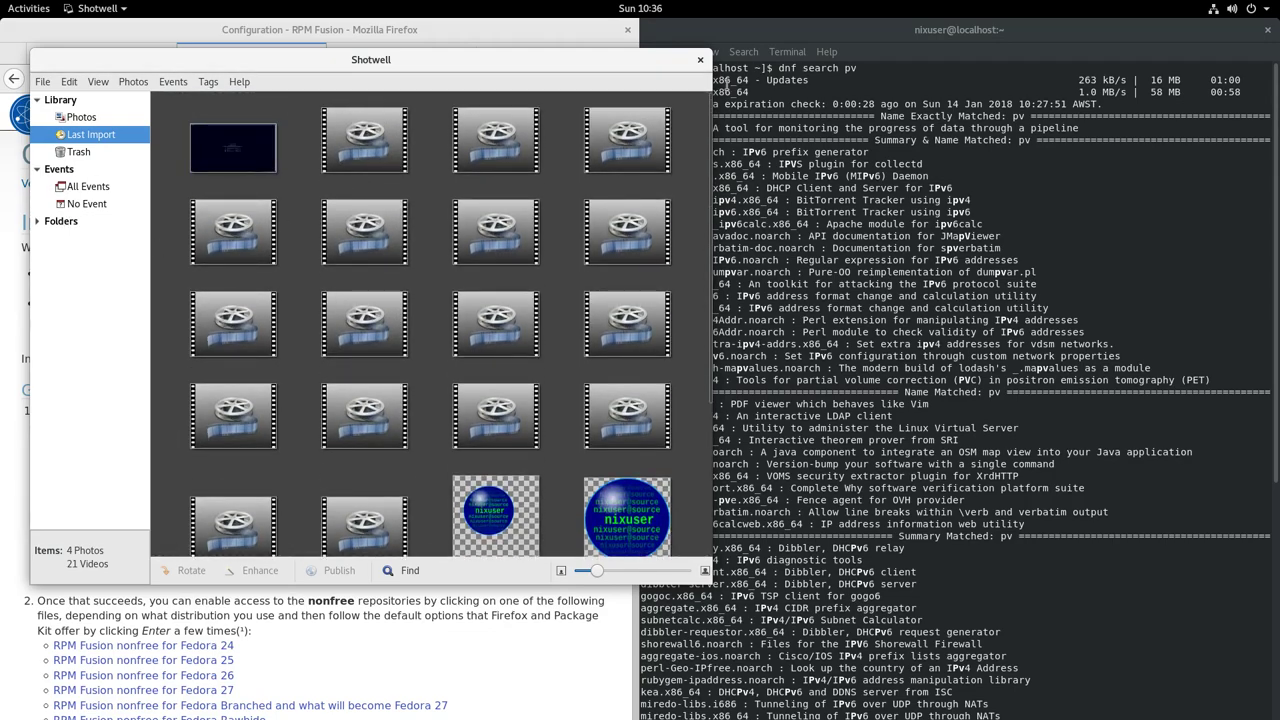
- Close Shotwell, launch Simple Scan and try to scan a page
left_click(699, 62)
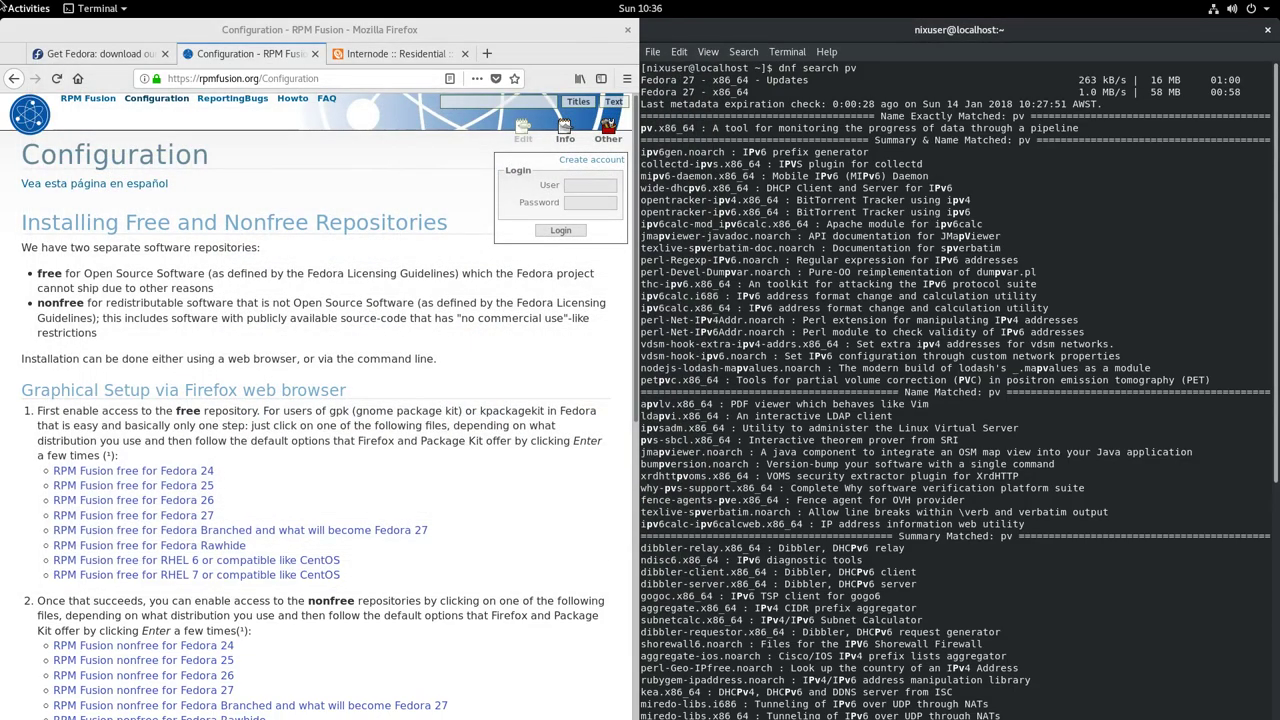
mouse_move(3, 3)
left_click(8, 598)
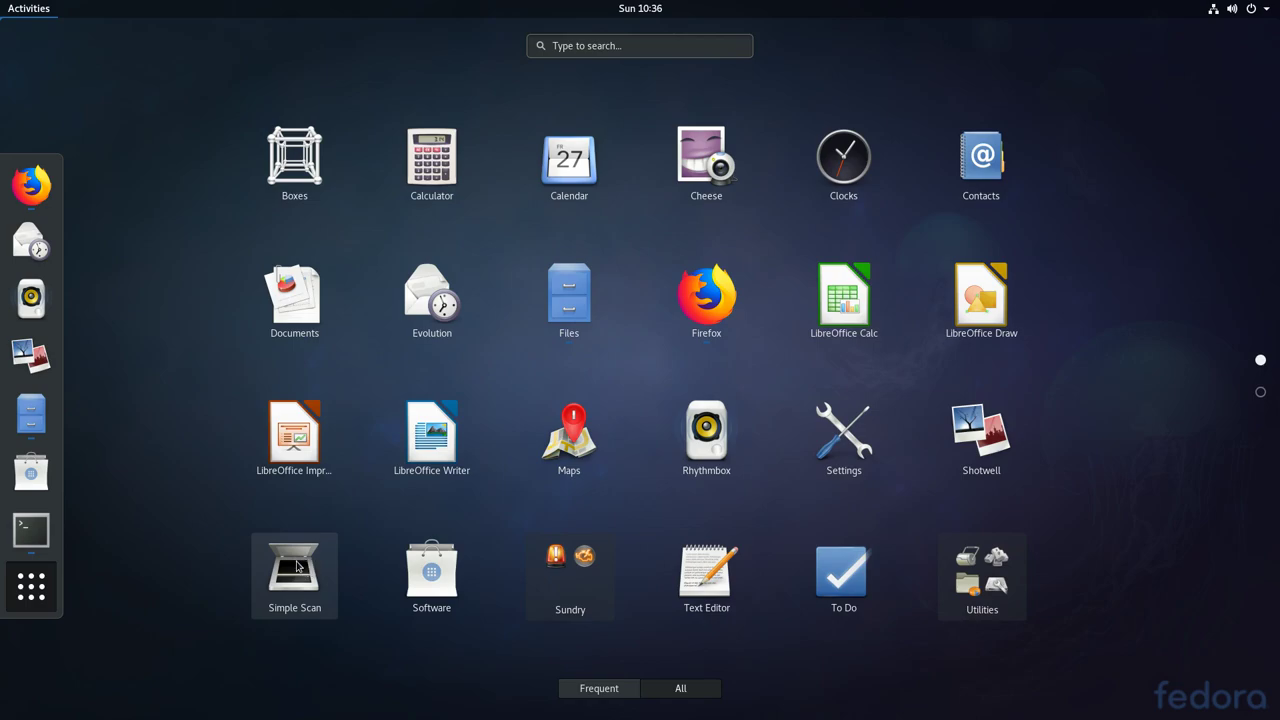
left_click(297, 567)
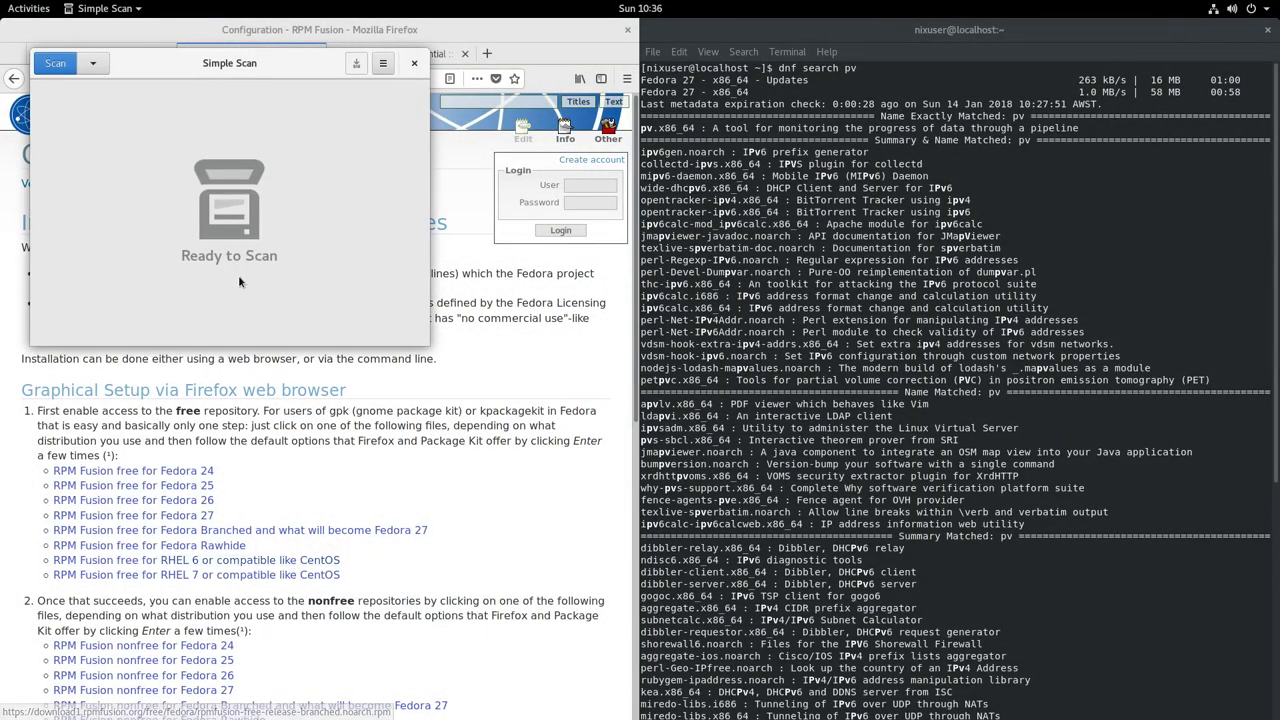
left_click(58, 67)
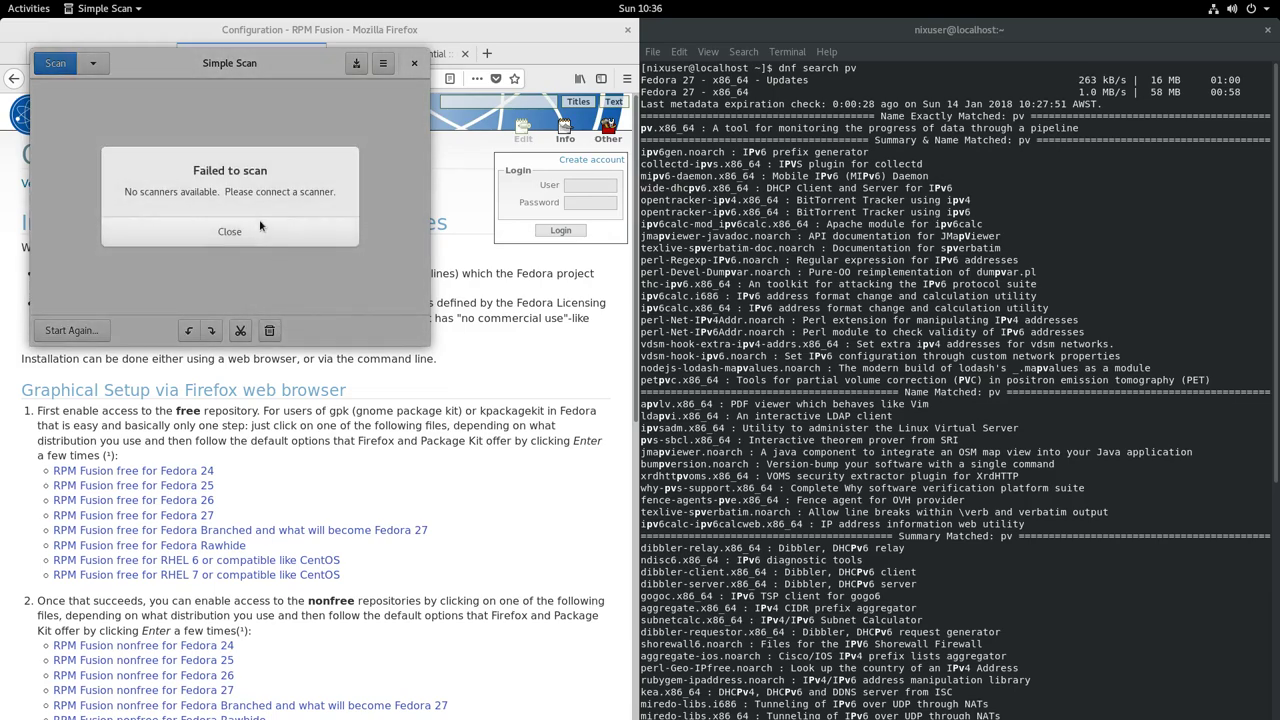
left_click(256, 231)
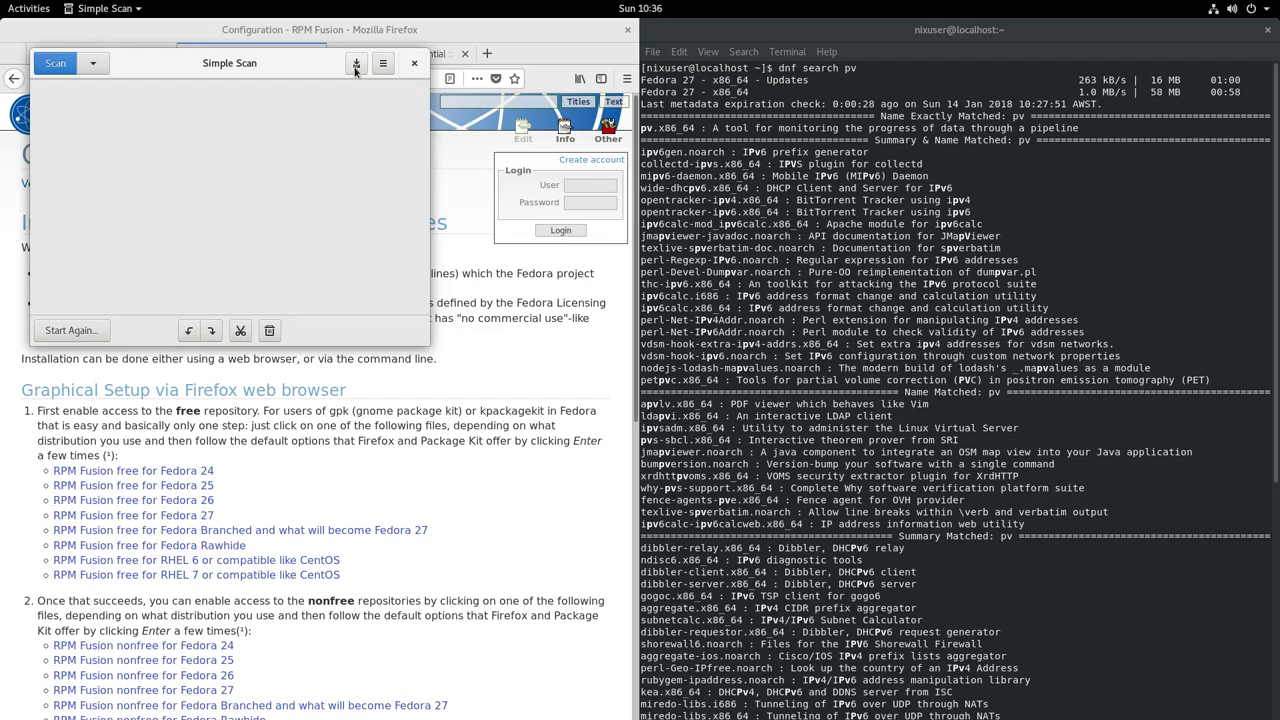
- View the scanning preferences of Simple Scan and quit the program without saving the document
left_click(382, 66)
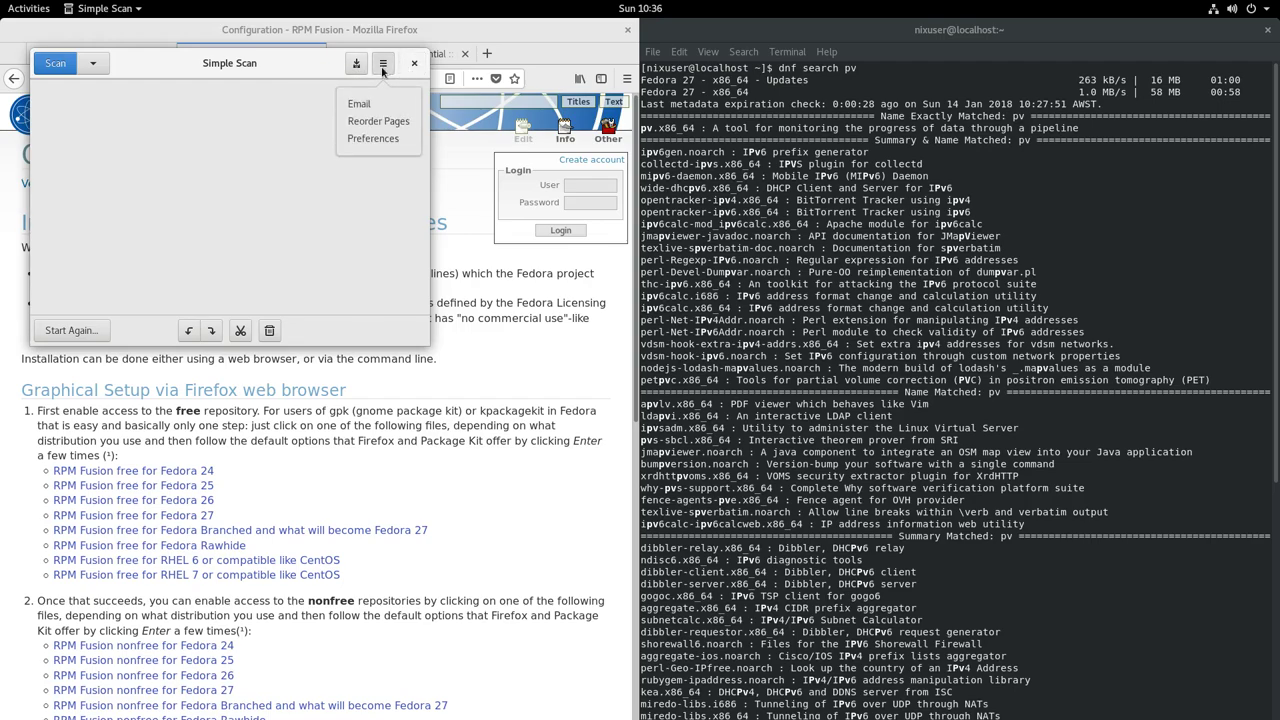
left_click(382, 66)
left_click(382, 66)
left_click(374, 139)
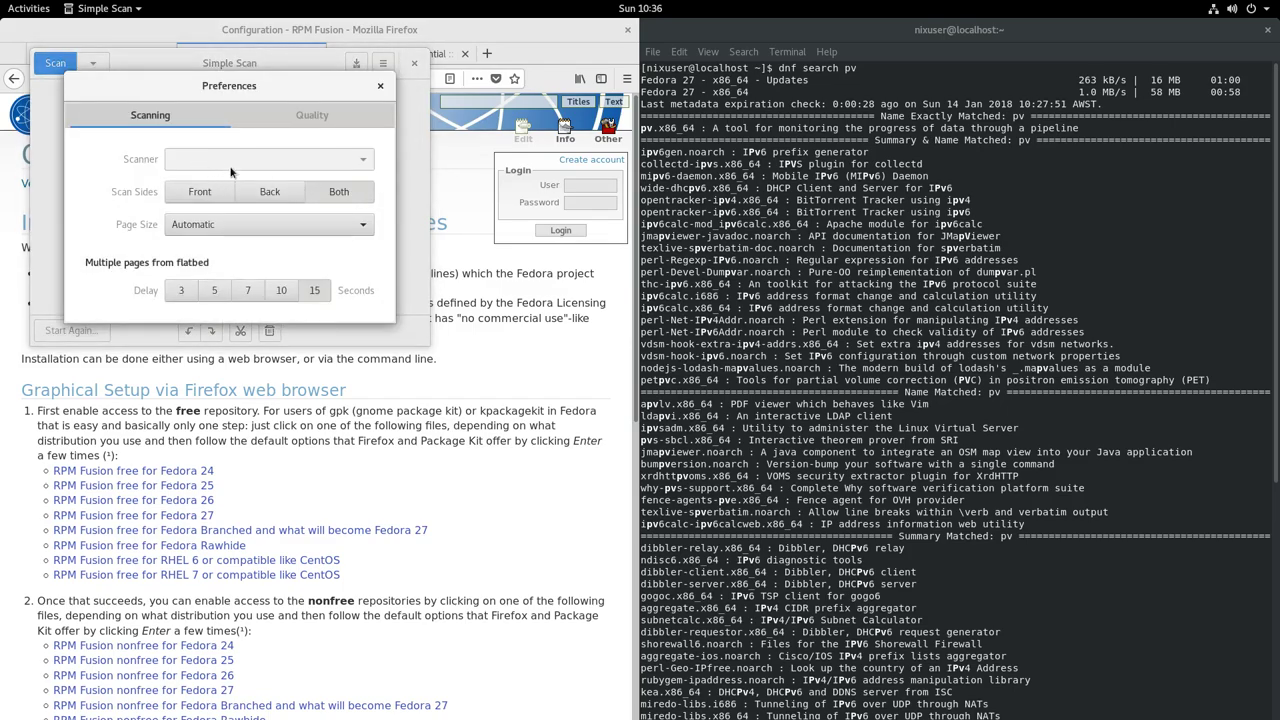
left_click(380, 85)
left_click(414, 63)
left_click(127, 234)
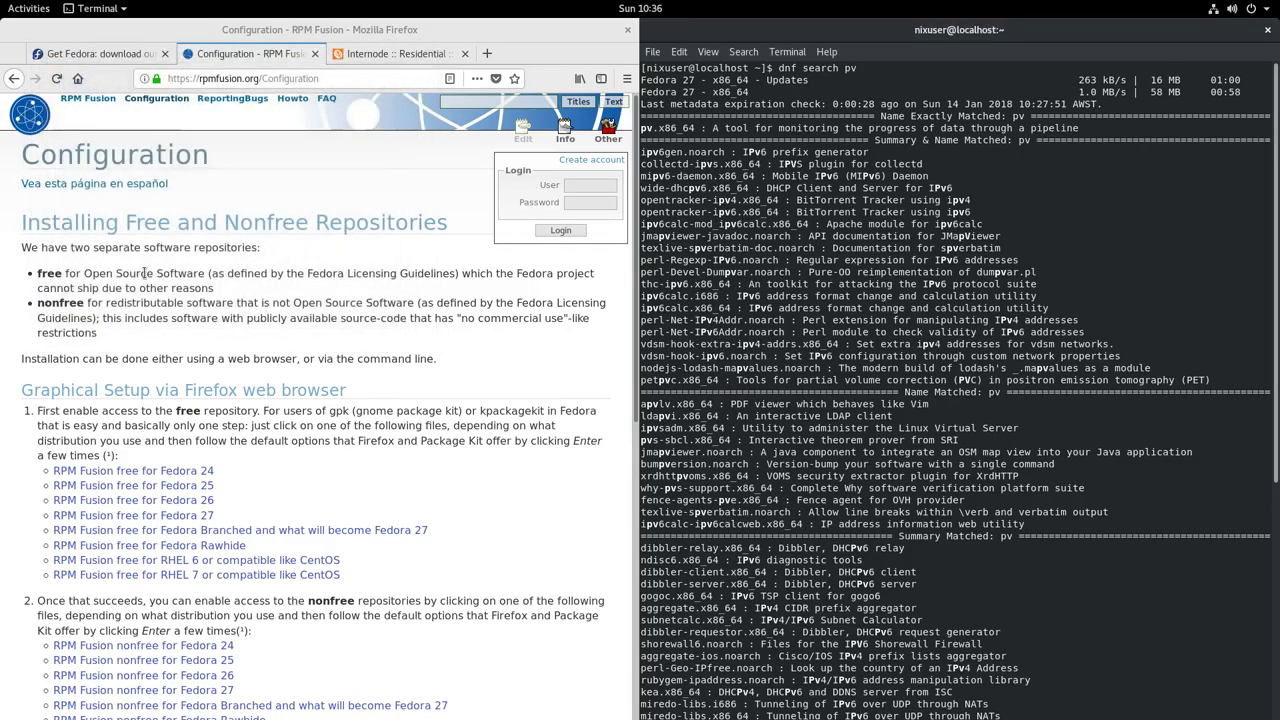
- Look into the Sundry application folder, launch Text Editor and move its window toward the middle of the desktop
mouse_move(2, 2)
left_click(31, 586)
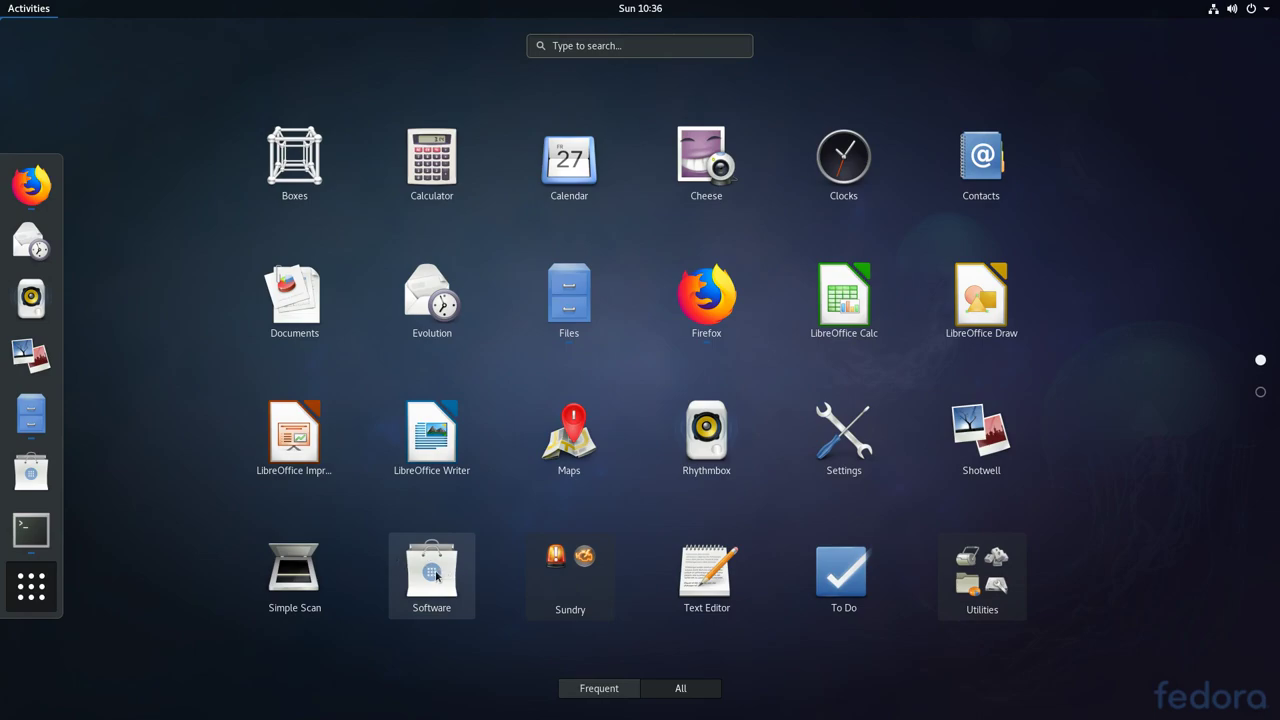
left_click(580, 580)
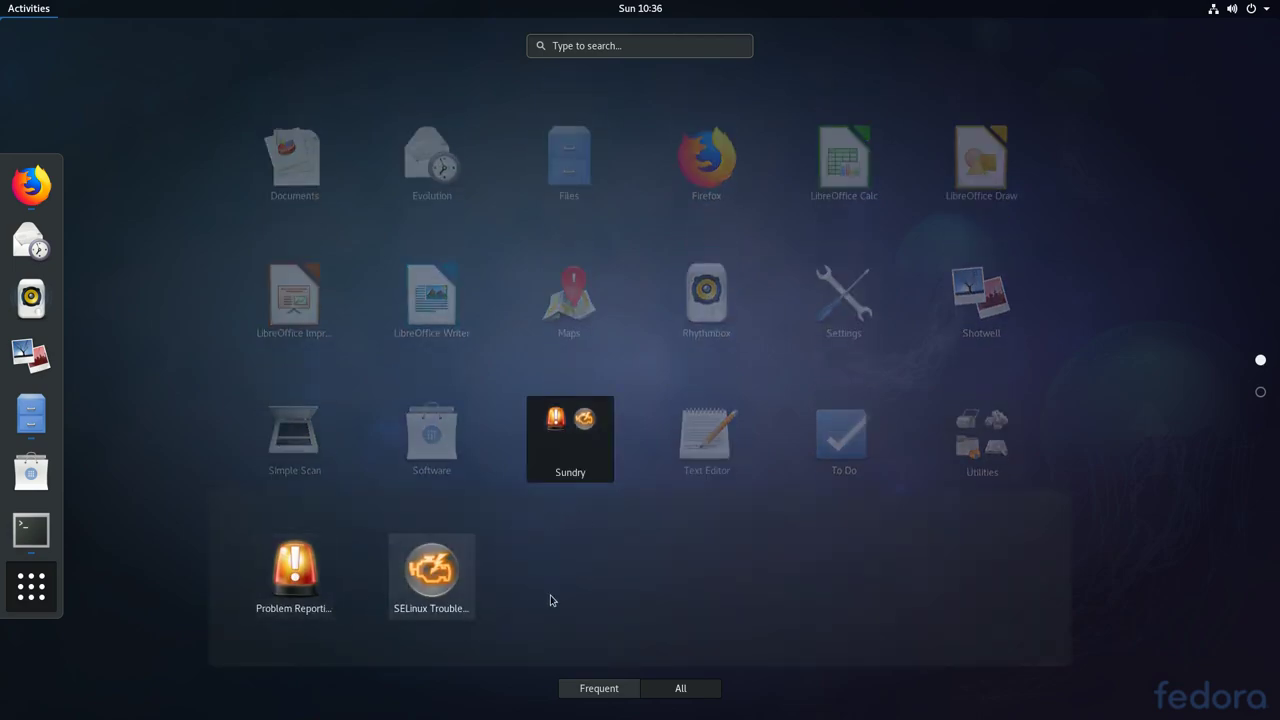
left_click(746, 437)
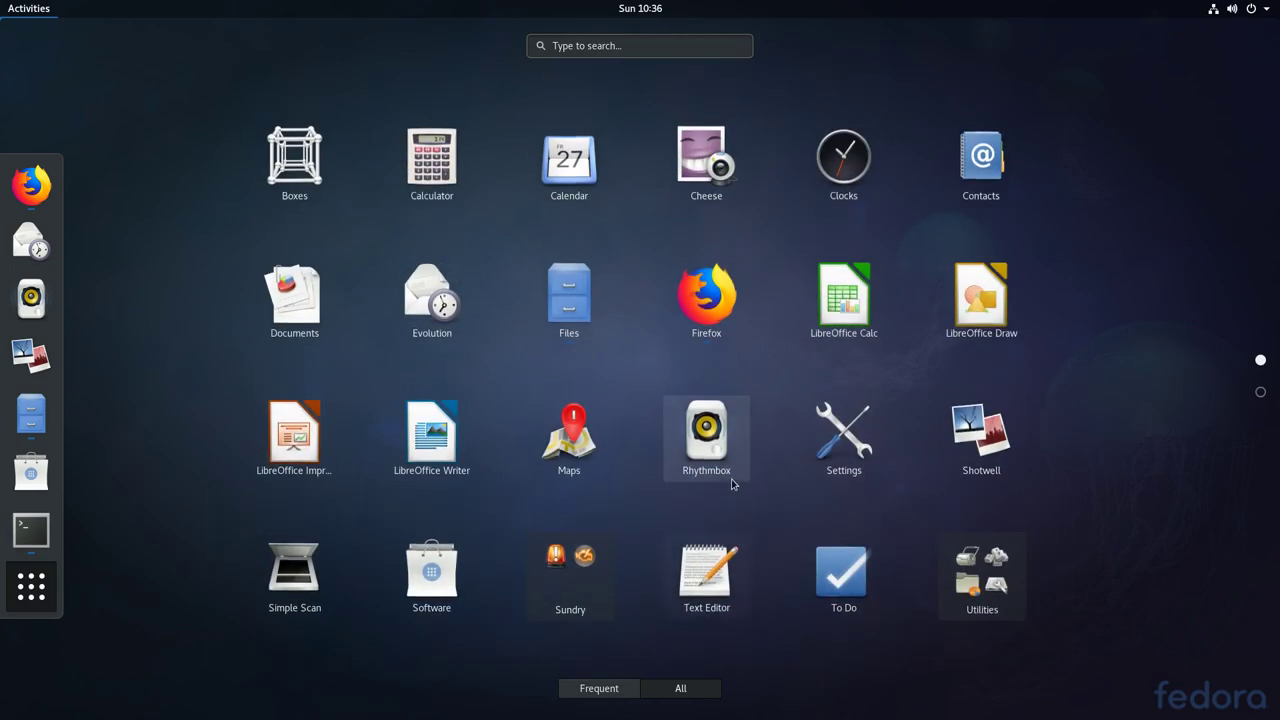
left_click(703, 572)
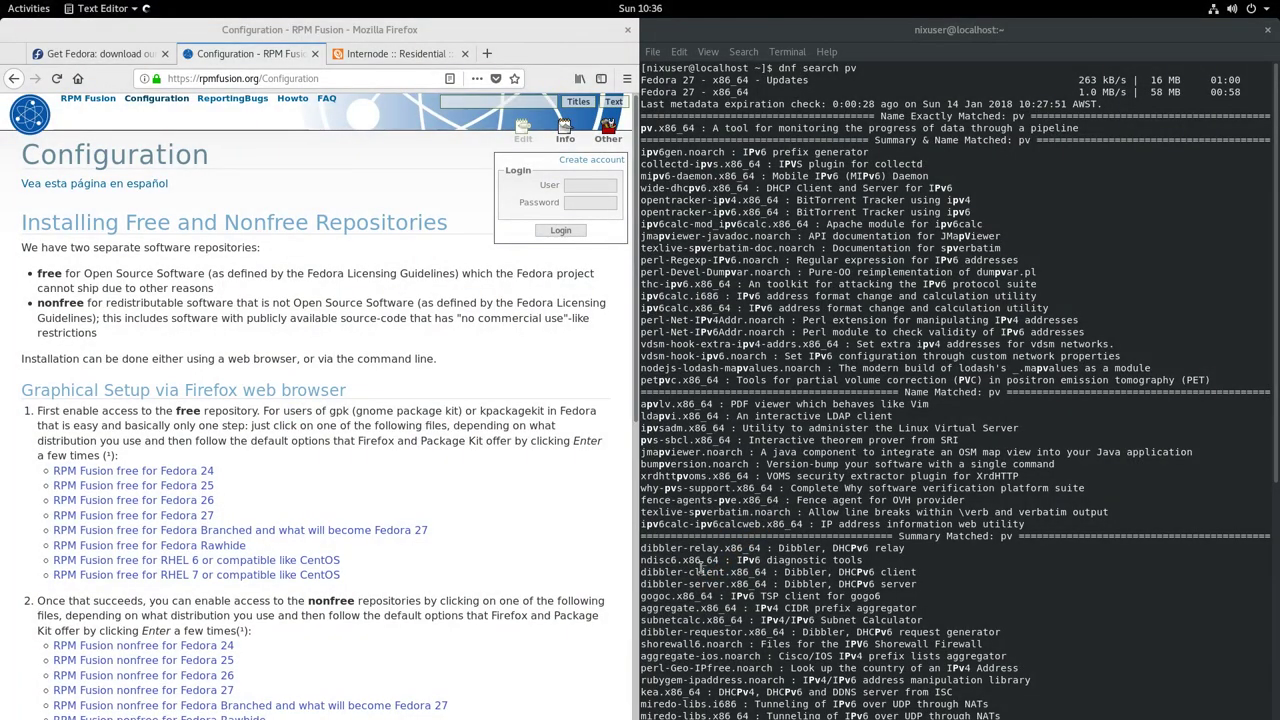
left_click_drag(308, 67, 403, 163)
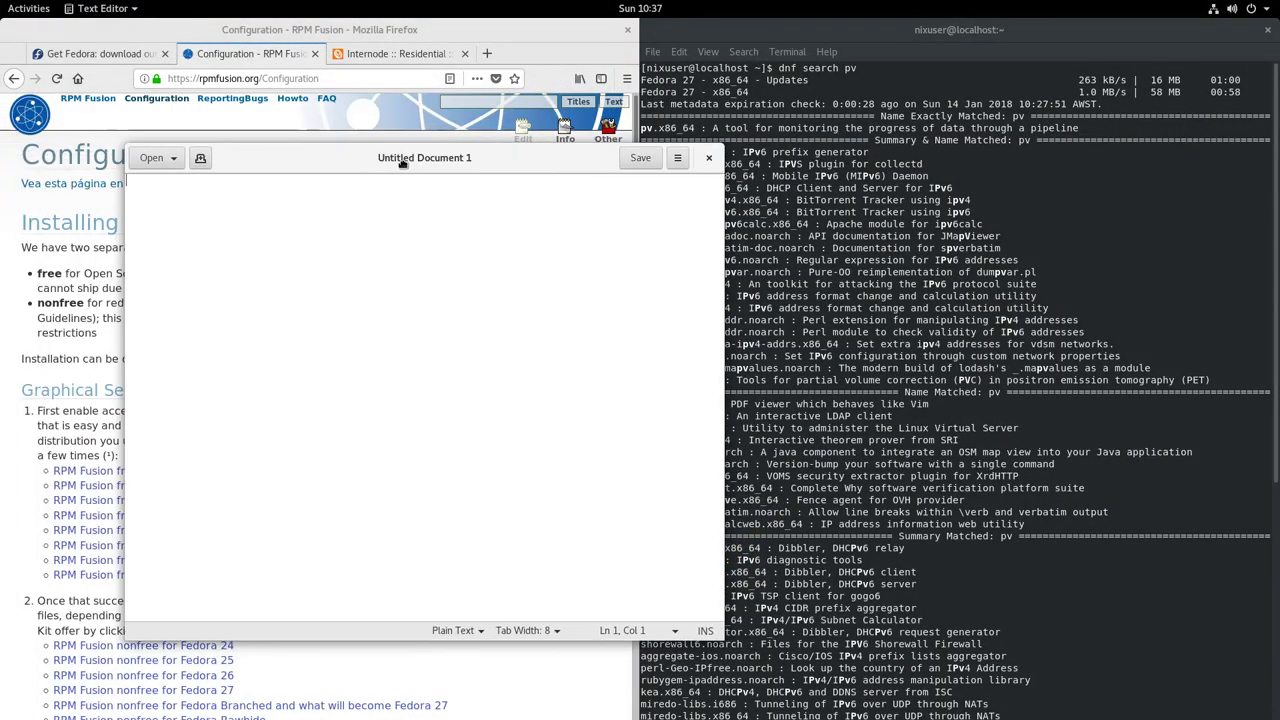
- Look through Text Editor's document commands, its spelling and statistics tools, and its list of recent documents
left_click(678, 160)
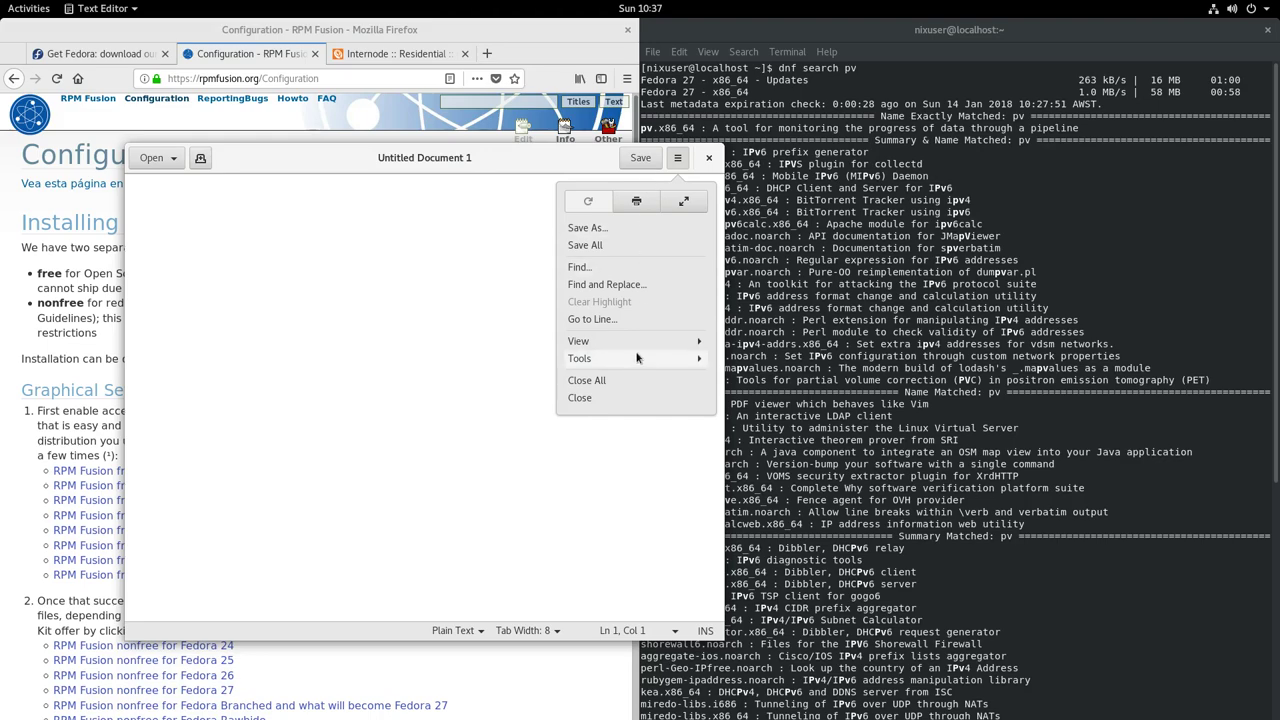
left_click(635, 358)
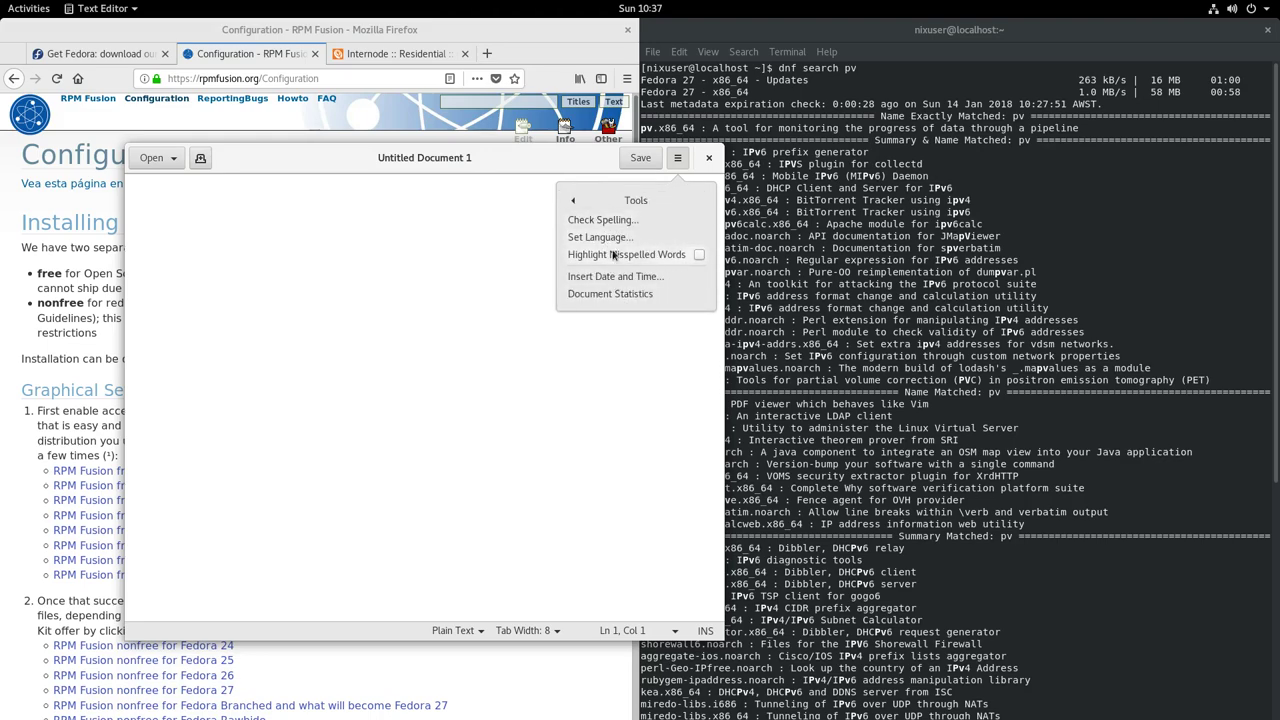
left_click(706, 160)
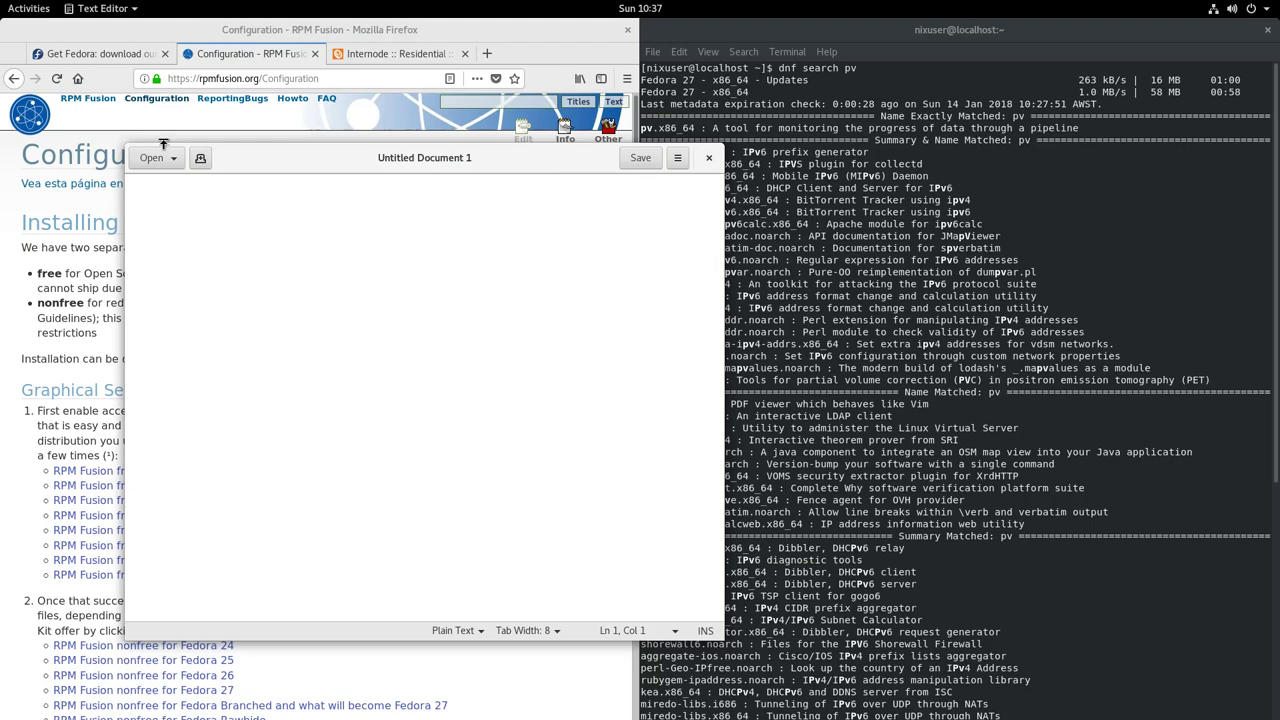
key("ctrl+o")
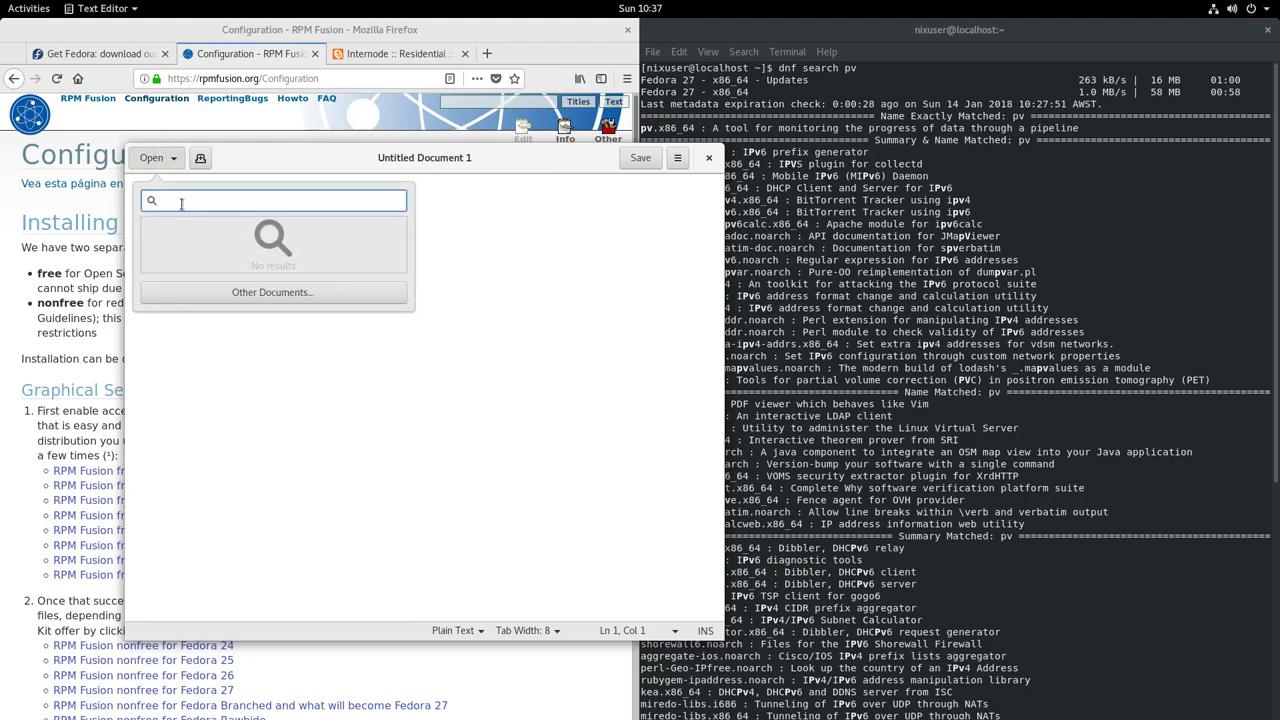
left_click(214, 161)
left_click(677, 158)
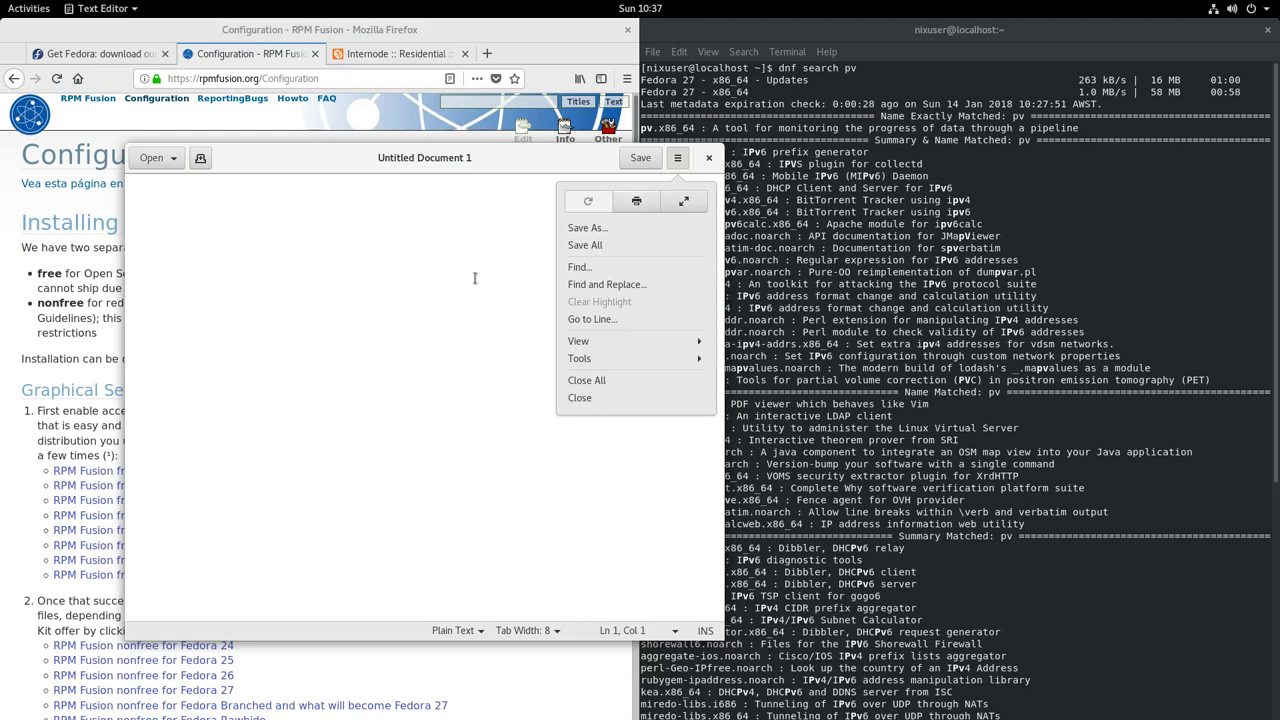
left_click(383, 292)
- Open recdesktop.sh from the screencast-kit folder in Text Editor and close the editor after viewing the script
left_click(174, 160)
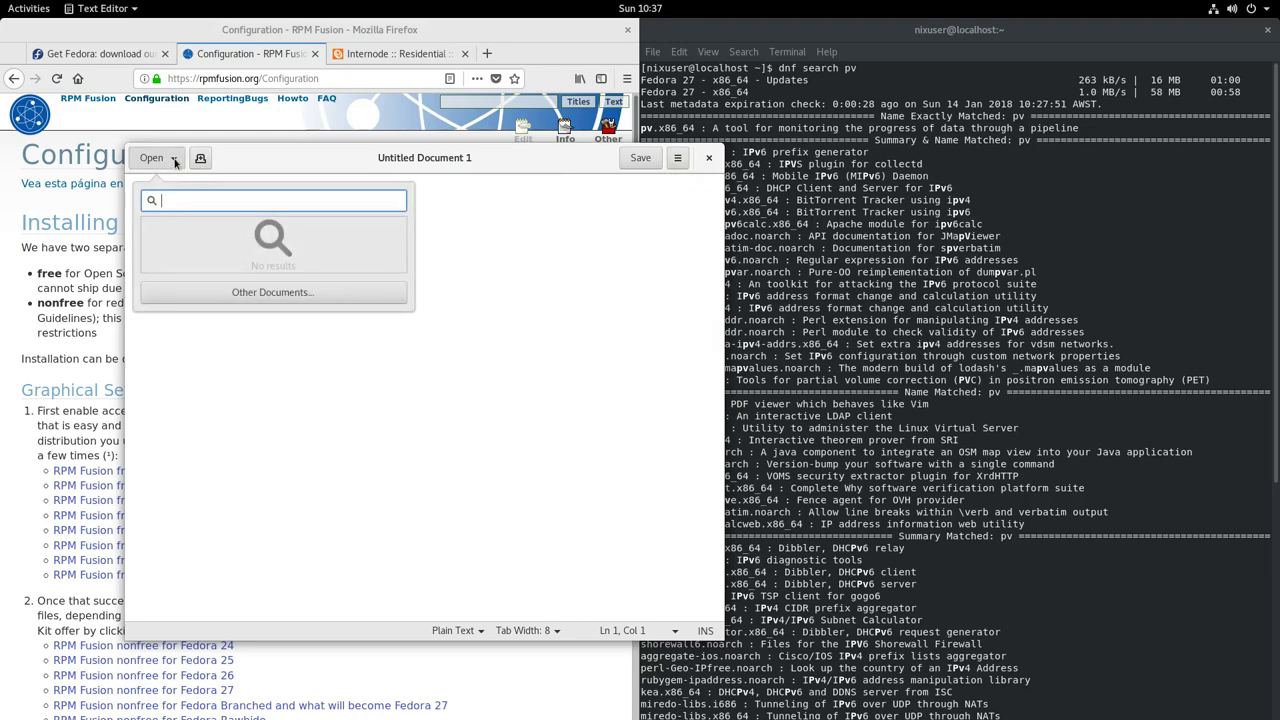
left_click(221, 293)
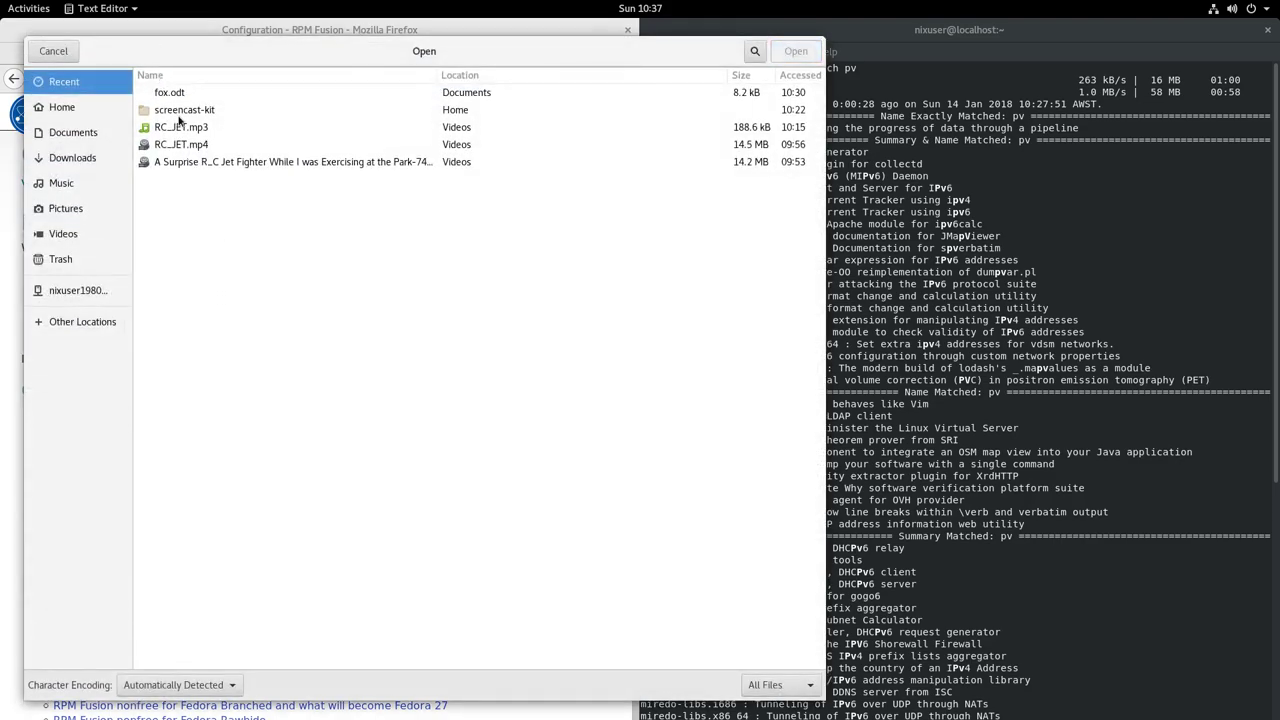
double_click(180, 112)
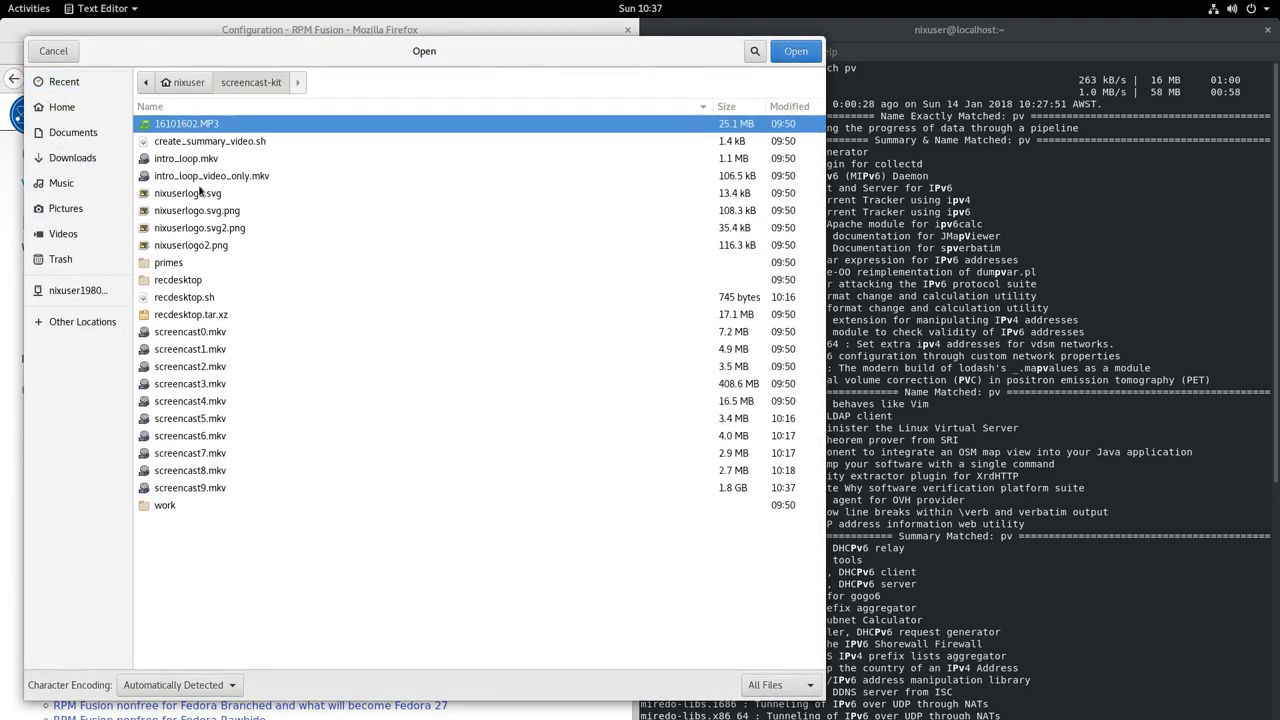
double_click(190, 297)
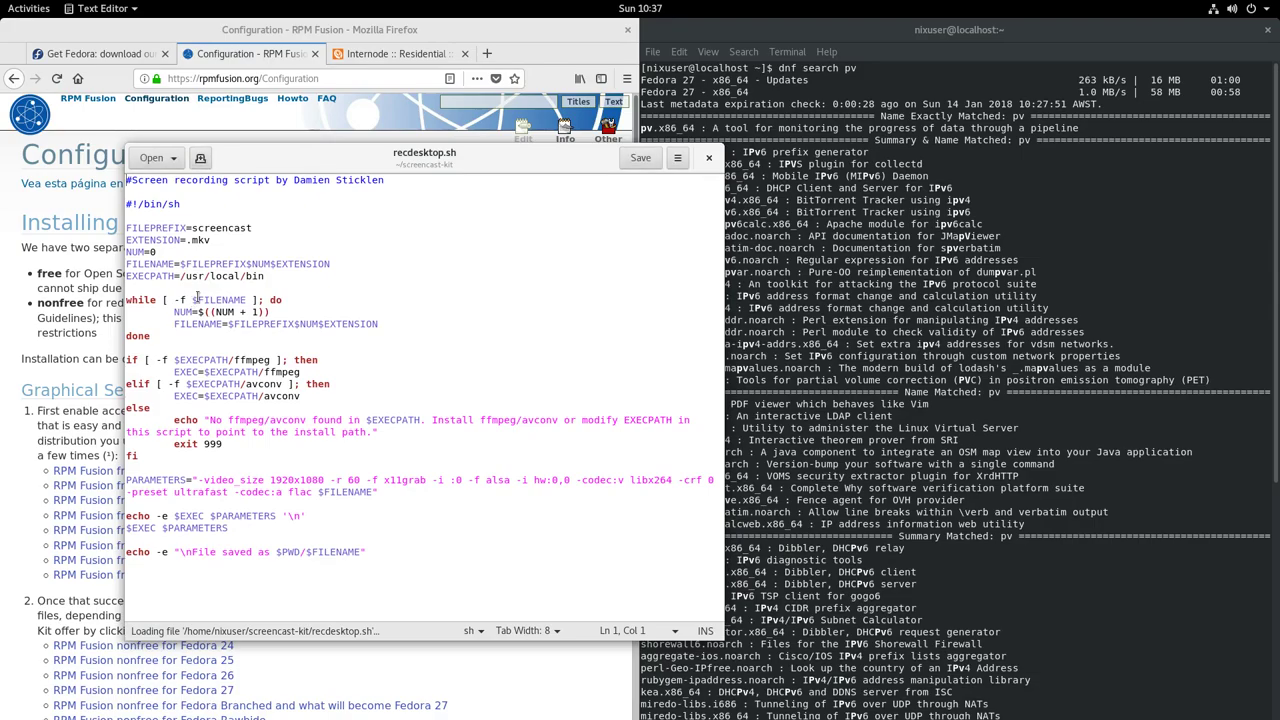
left_click(709, 157)
key("super")
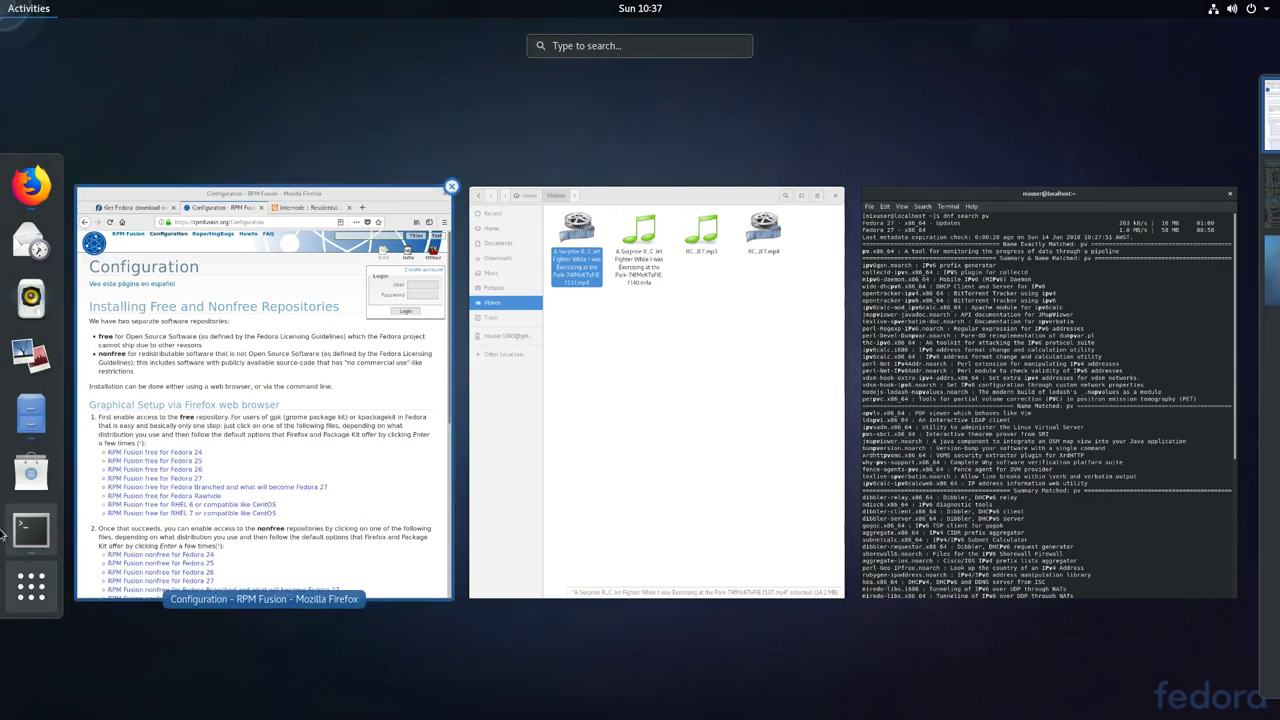
left_click(58, 594)
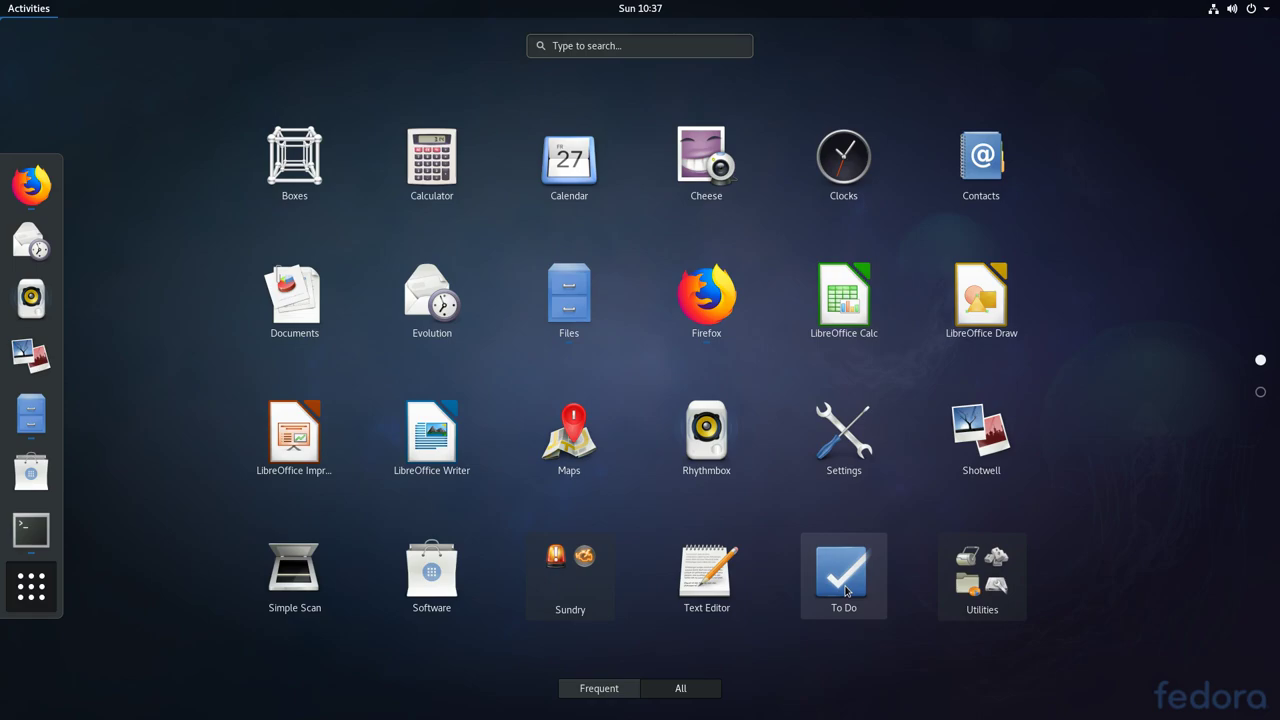
left_click(1000, 592)
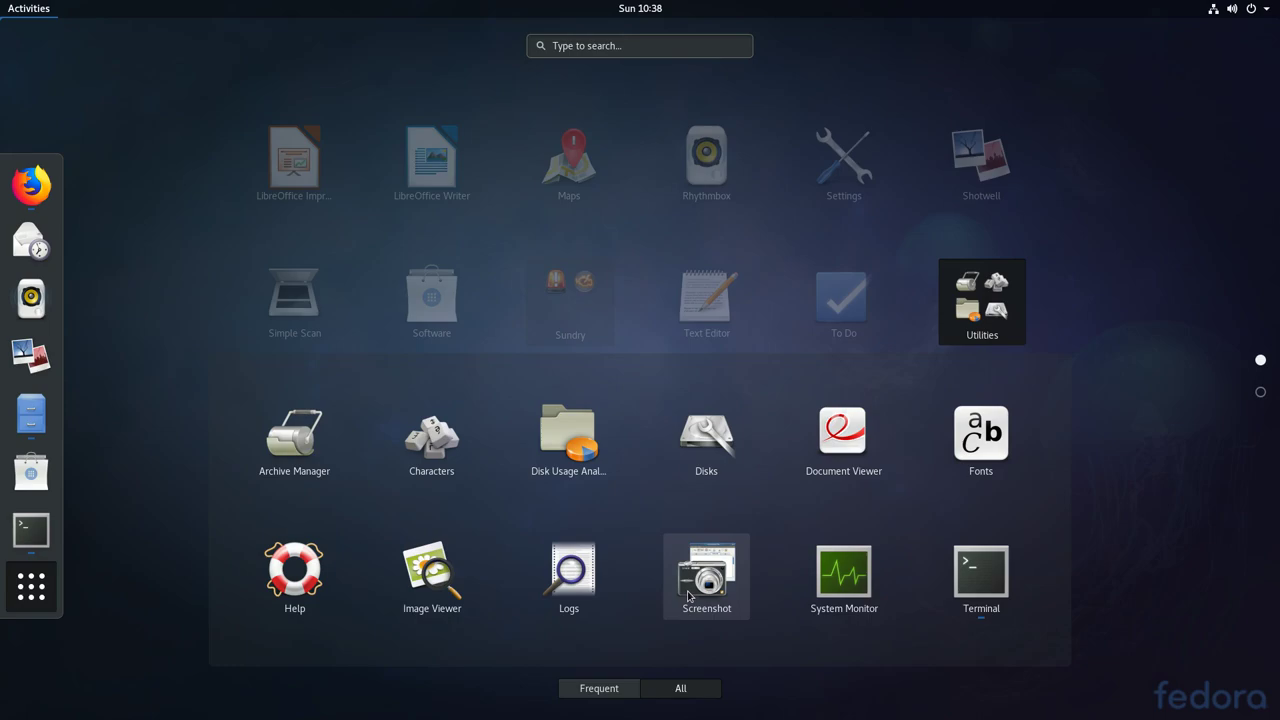
left_click(688, 597)
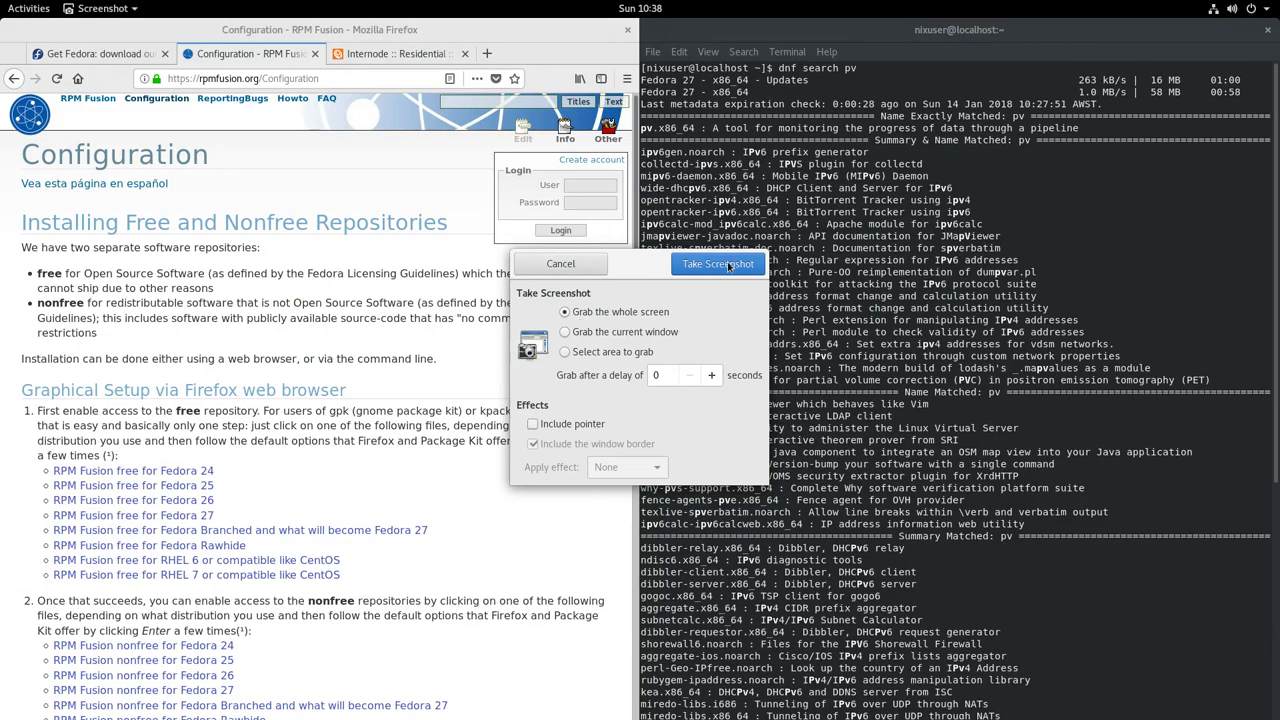
left_click(558, 263)
- Switch to the empty third workspace, capture the whole screen with the Screenshot utility and save the image in the Pictures folder
left_click(26, 9)
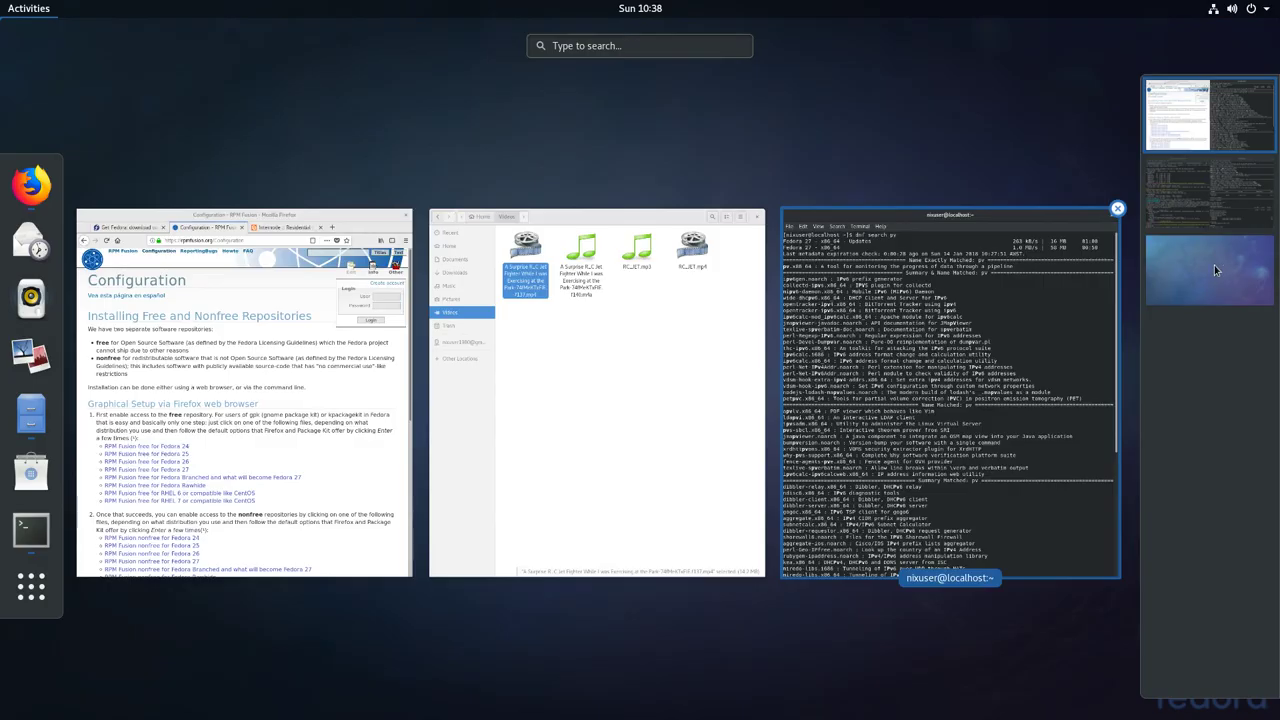
left_click(1207, 272)
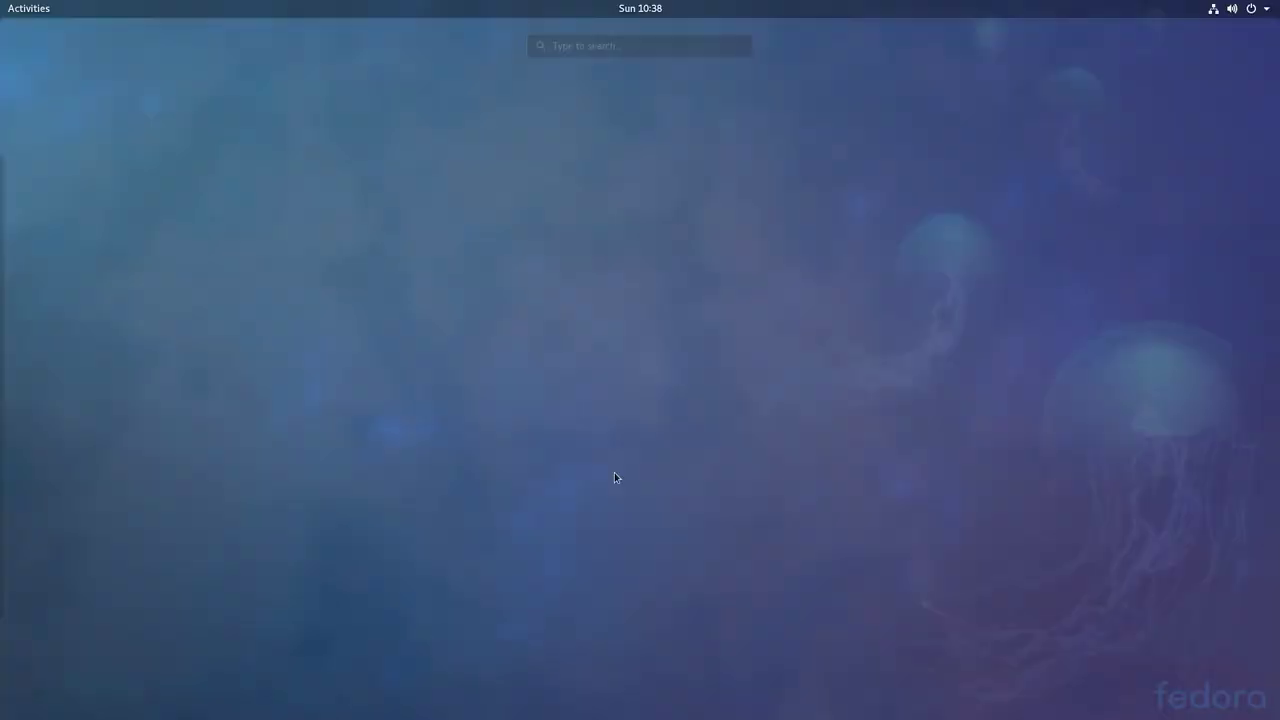
left_click(29, 8)
left_click(31, 585)
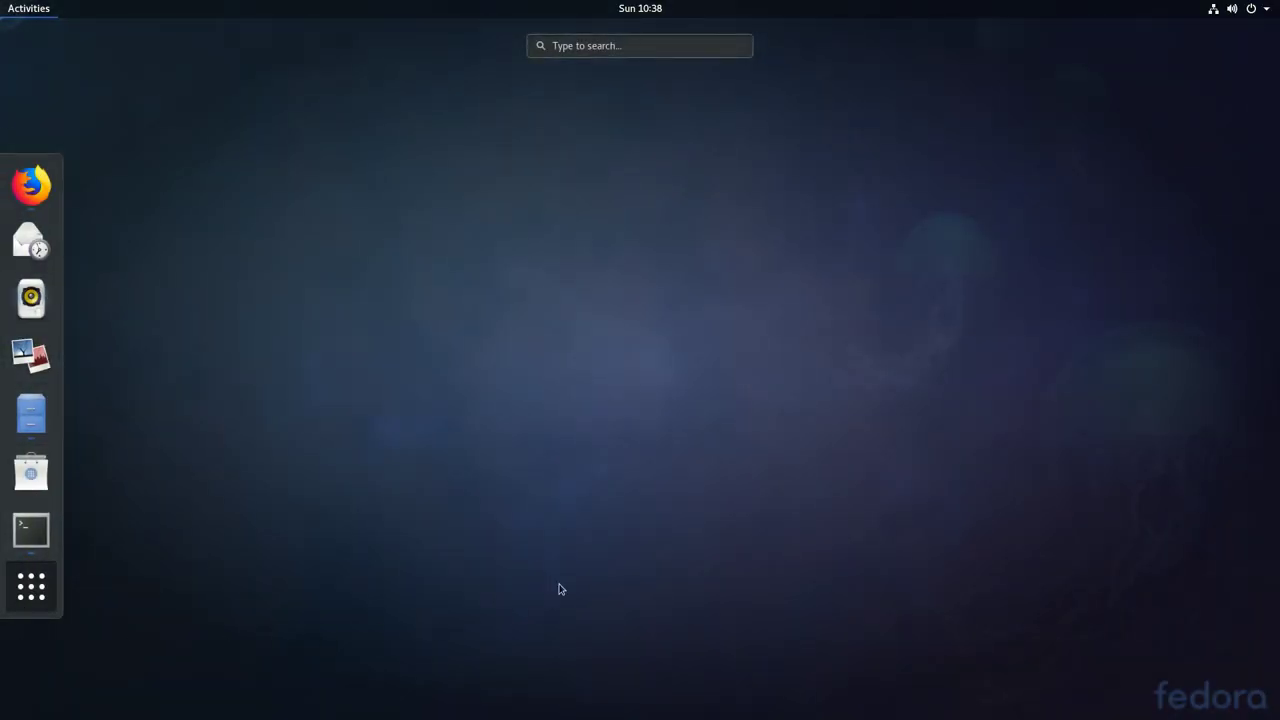
scroll(592, 469, "down", 2)
scroll(592, 469, "up", 2)
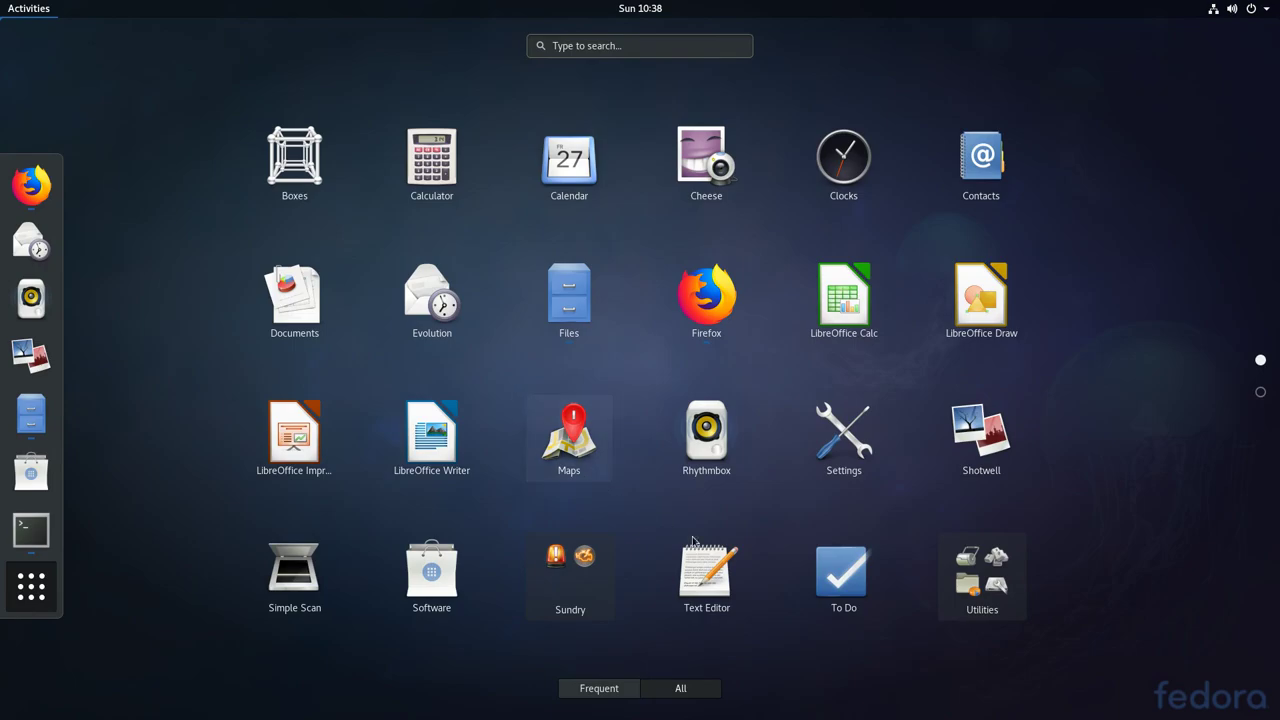
left_click(982, 576)
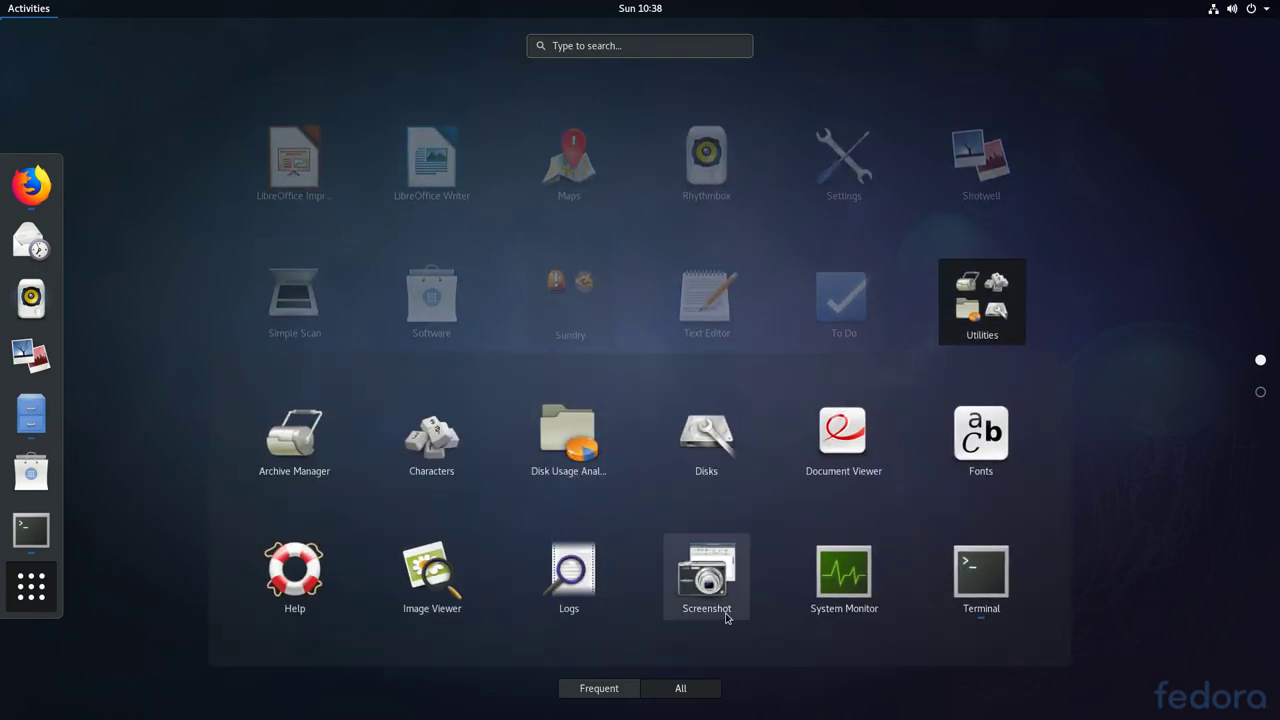
left_click(727, 617)
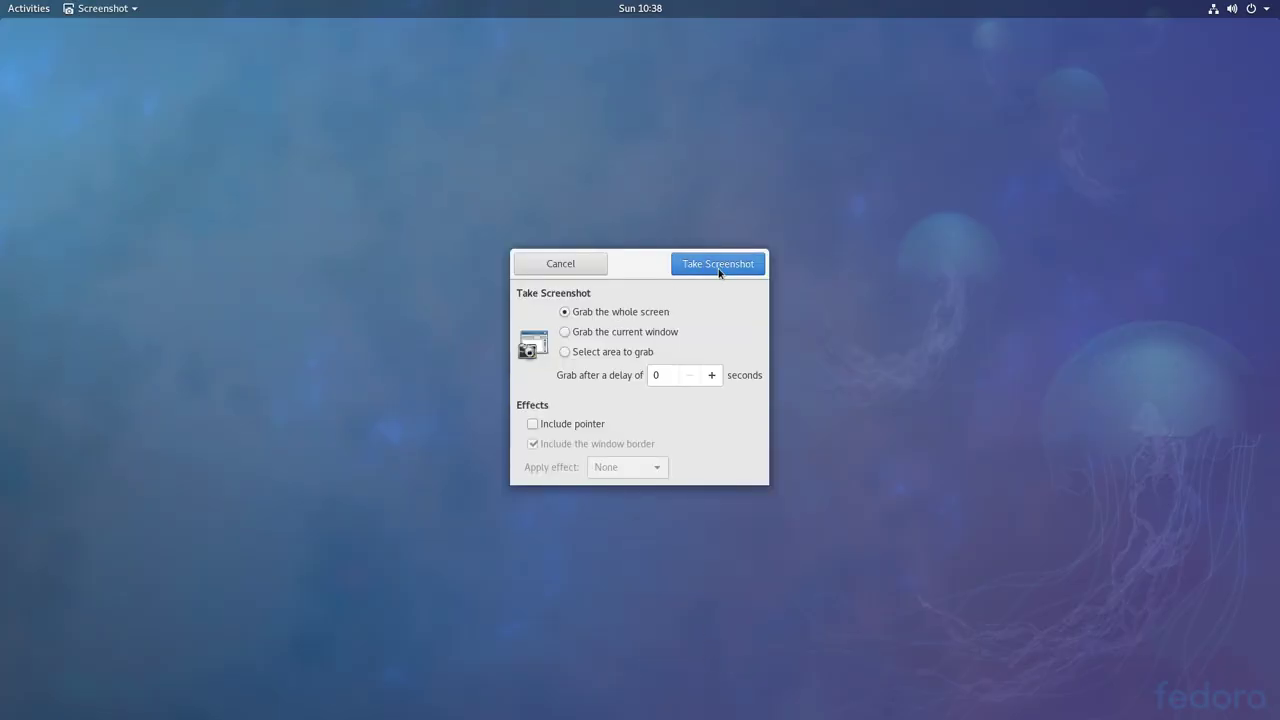
left_click(718, 268)
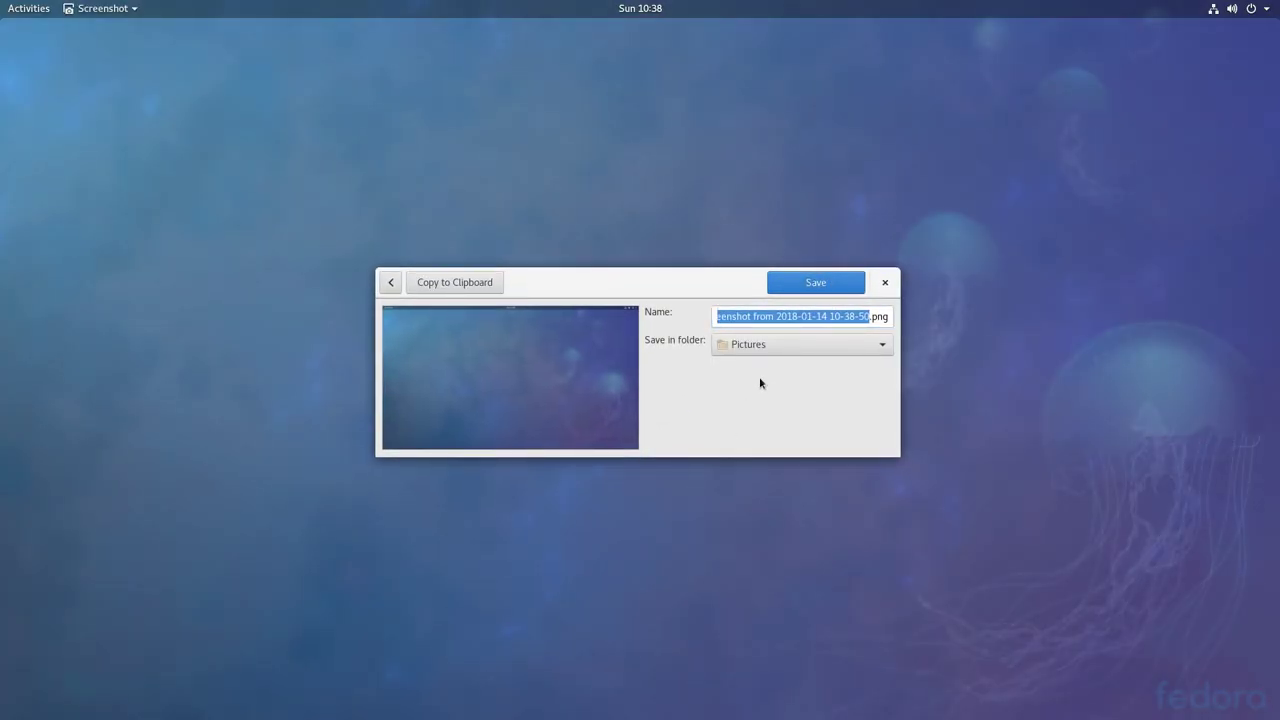
left_click(820, 285)
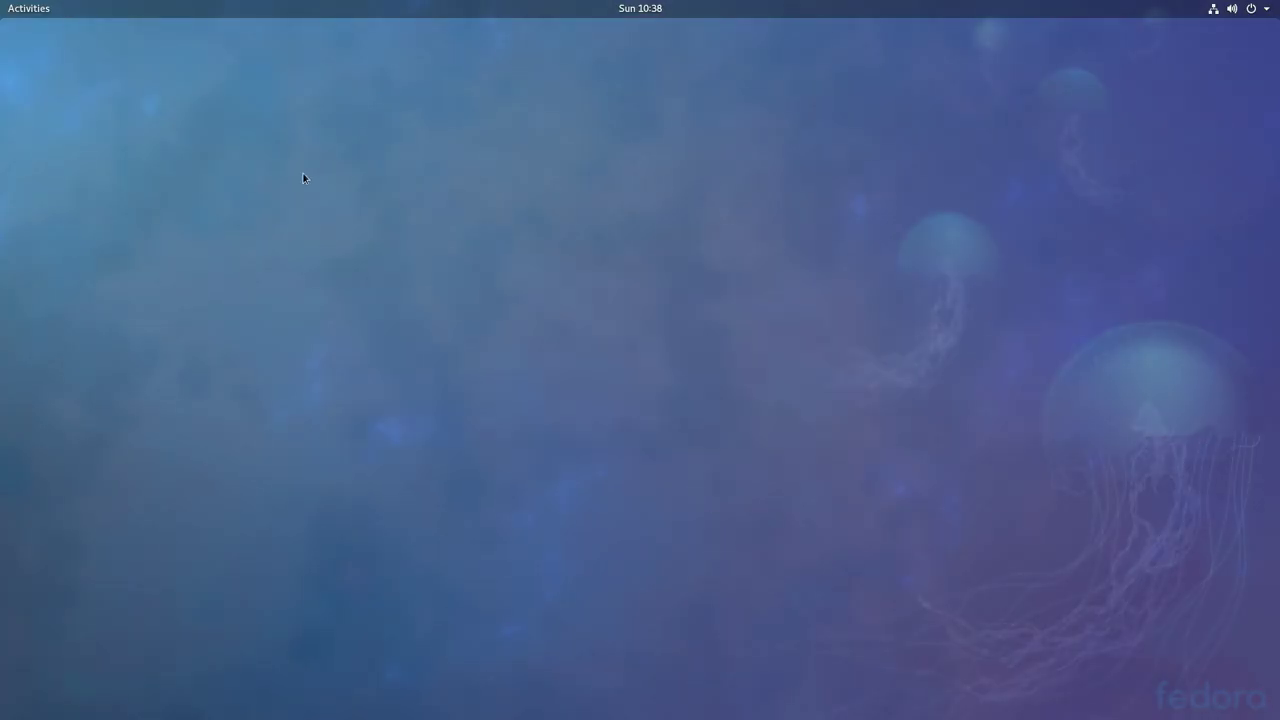
- Look over the applications in the Utilities folder and switch back to the Firefox window
mouse_move(1, 1)
left_click(31, 587)
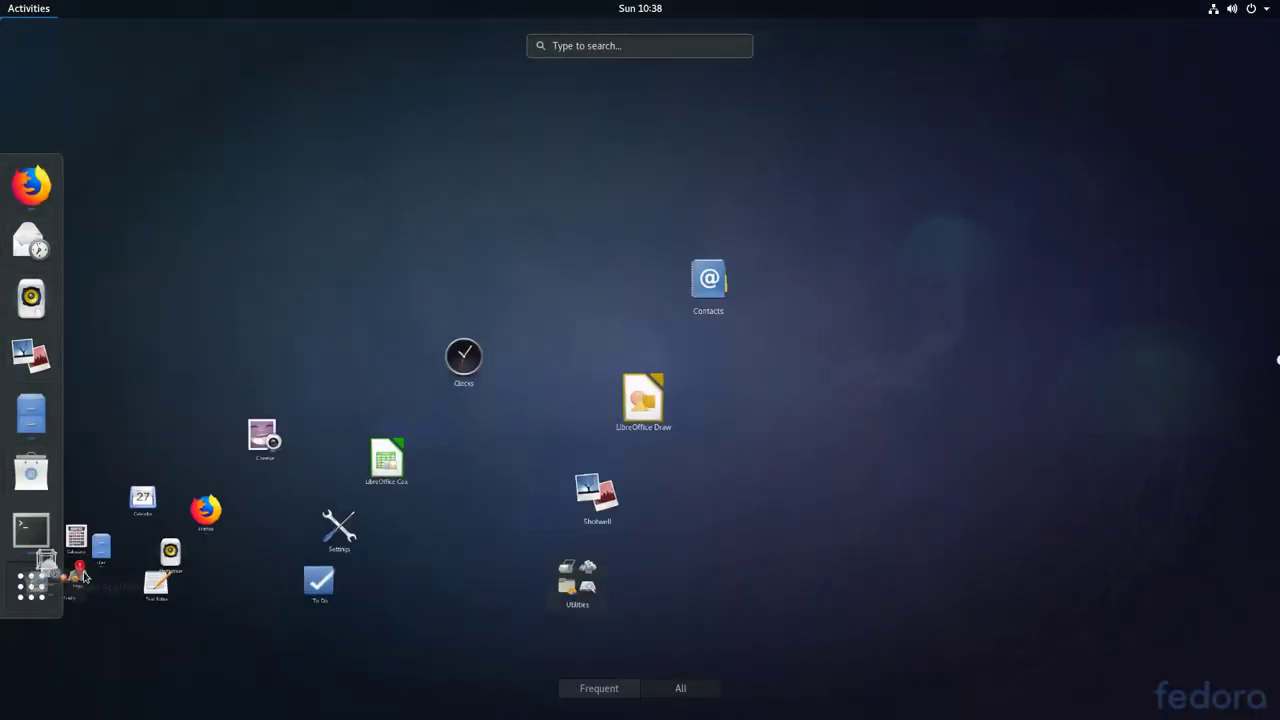
left_click(980, 578)
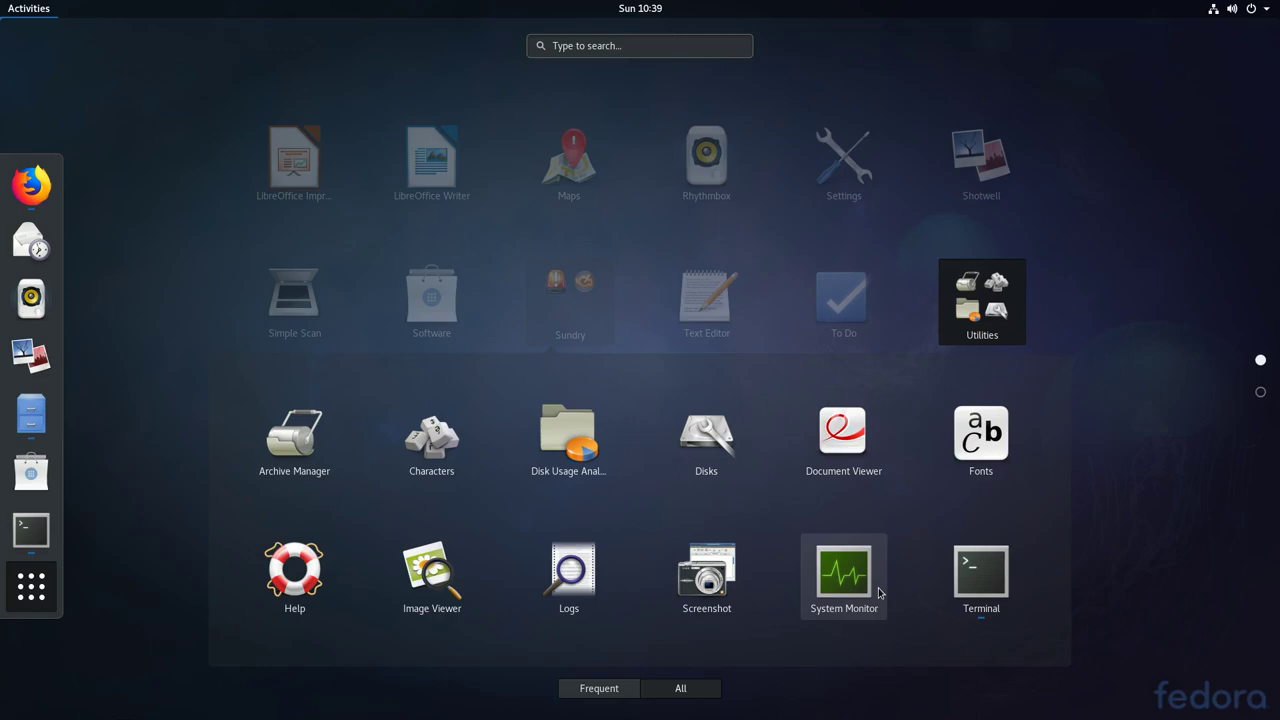
left_click(31, 185)
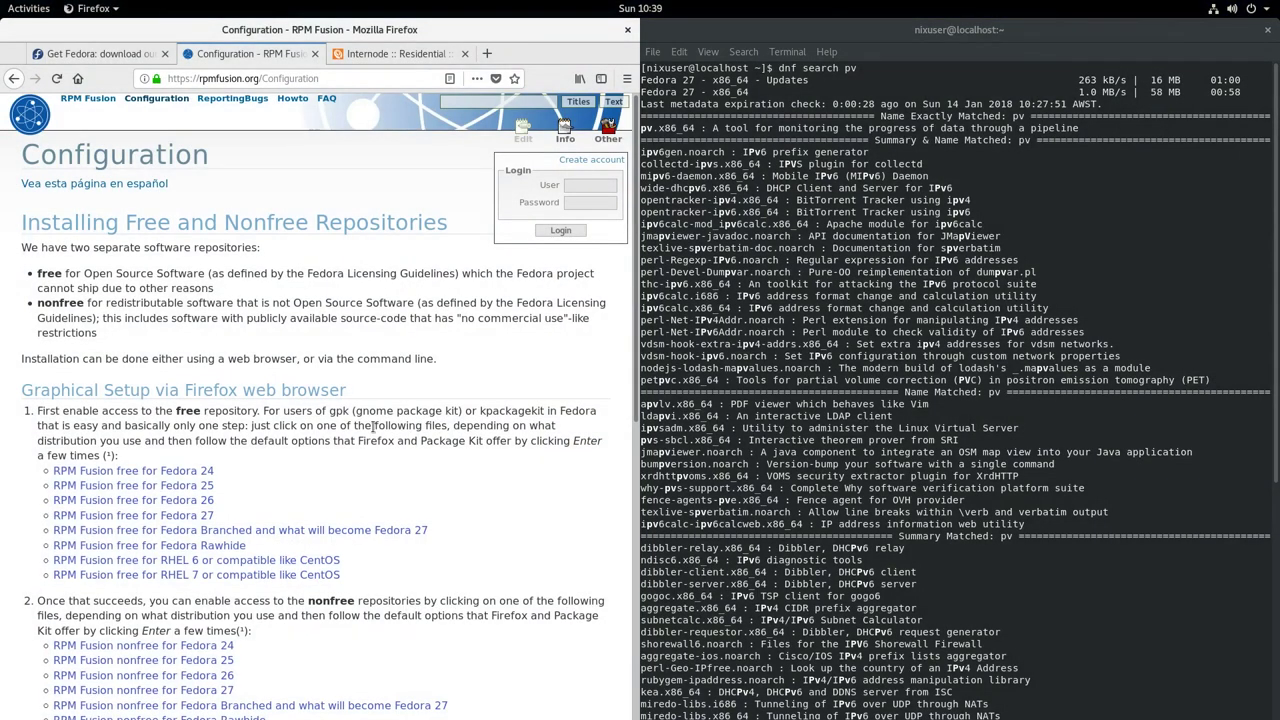